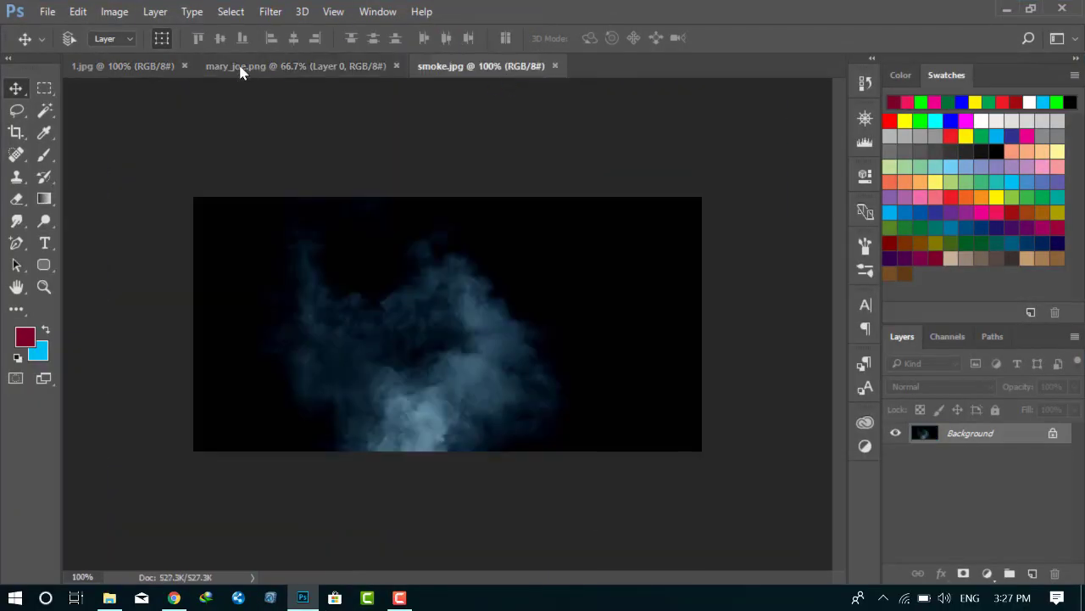
- Create a new 1200 × 1000 px document from the Custom preset, then return to mary_joe.png
left_click(240, 68)
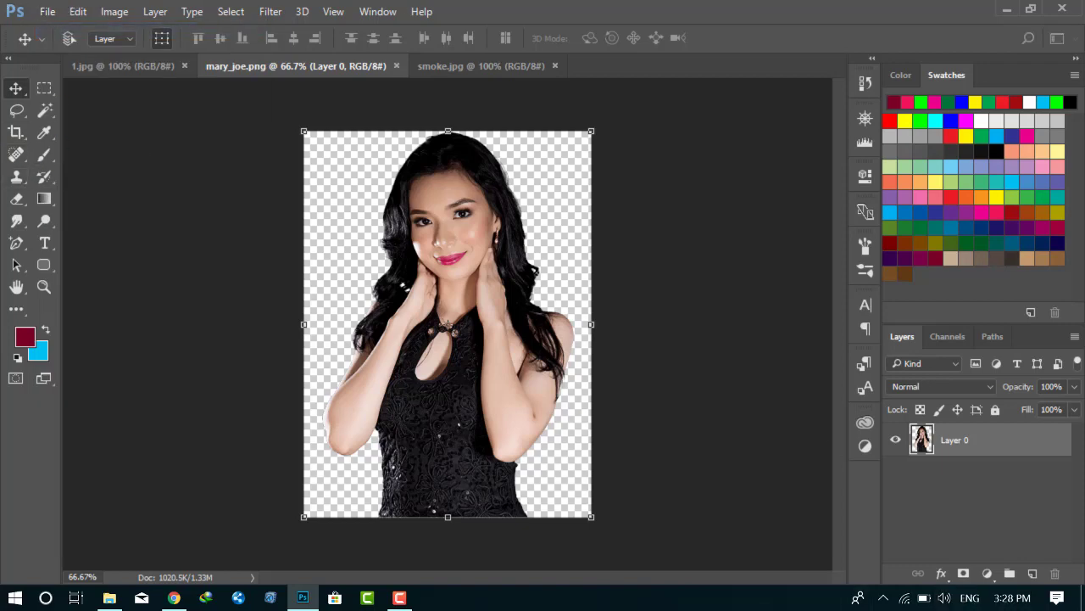
key("ctrl+n")
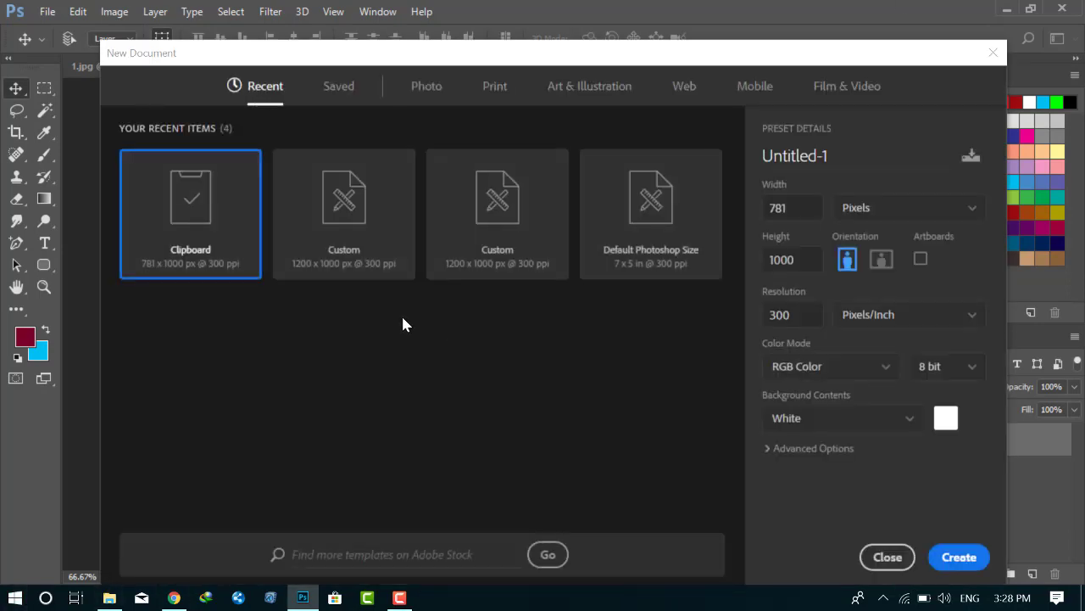
left_click(346, 204)
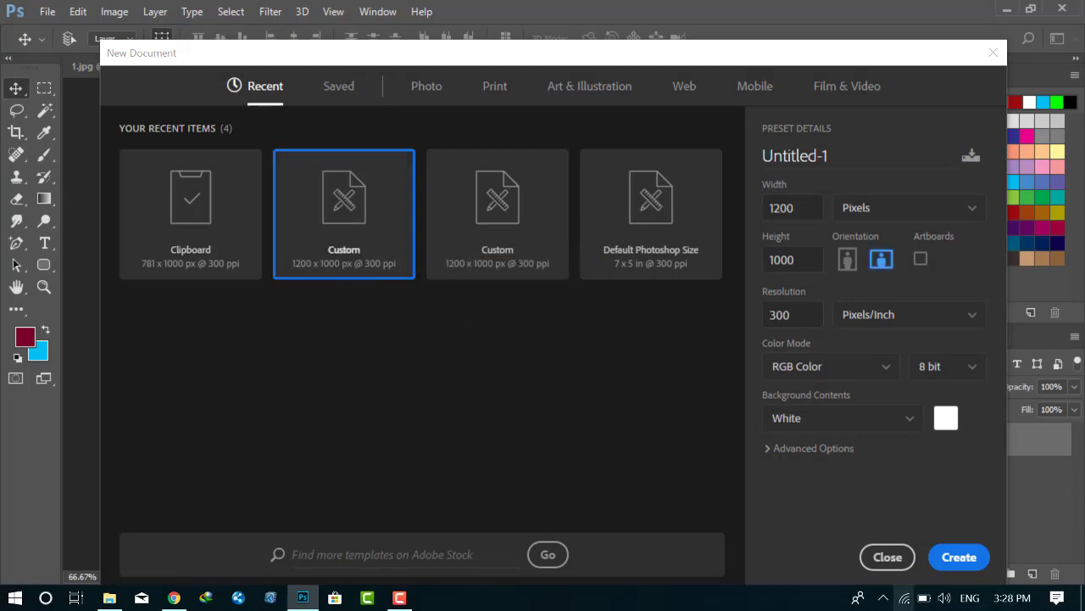
left_click(958, 556)
left_click(511, 68)
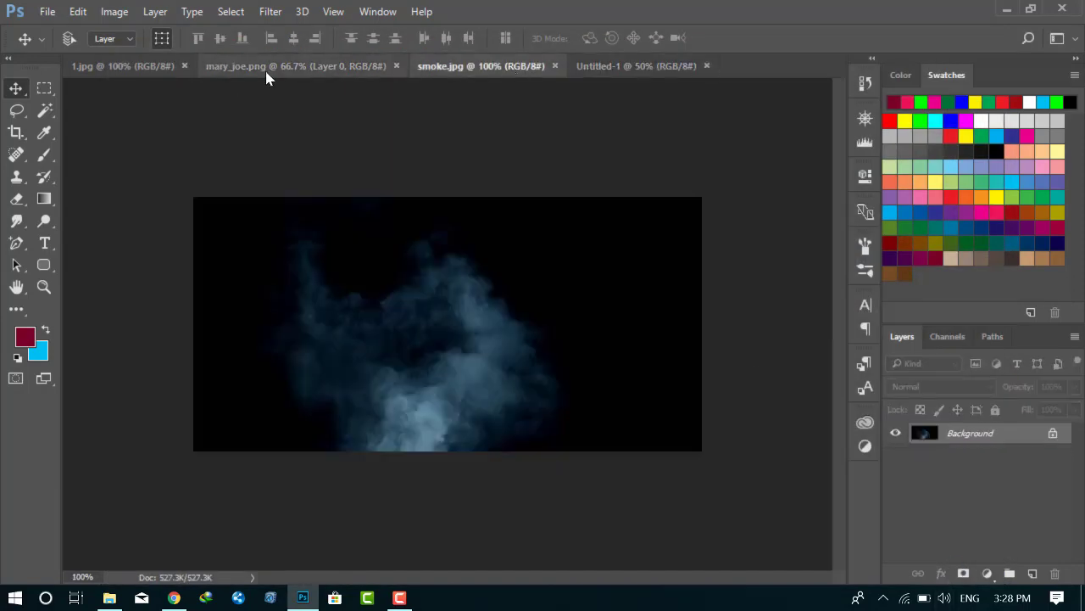
left_click(266, 68)
- Copy the cut-out woman and smoke.jpg into Untitled-1
mouse_move(424, 249)
left_mouse_down()
mouse_move(434, 238)
mouse_move(432, 273)
left_mouse_up()
left_click(451, 67)
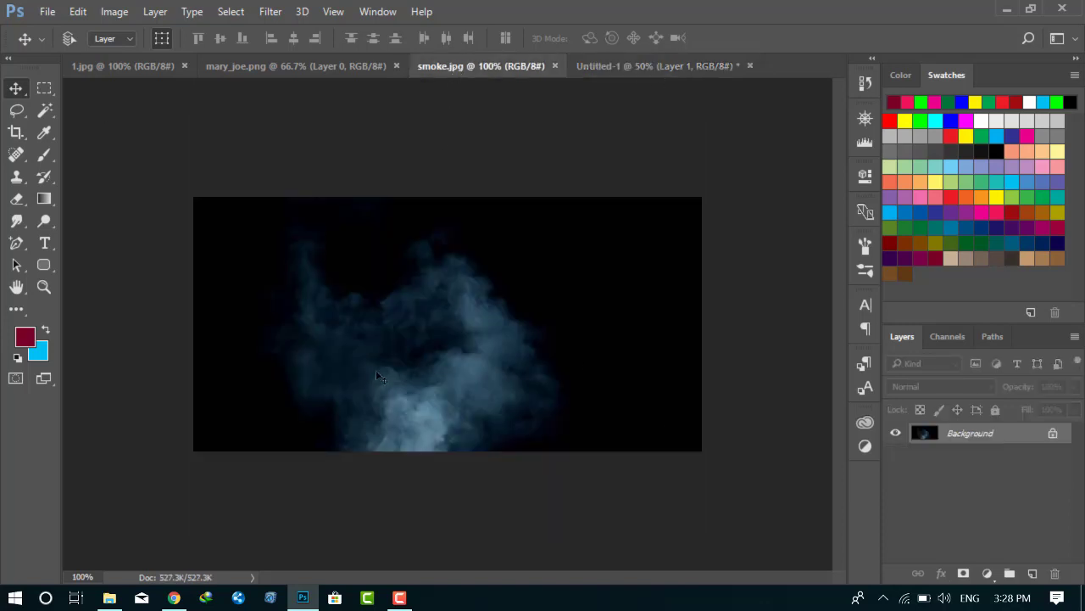
left_click_drag(375, 370, 582, 269)
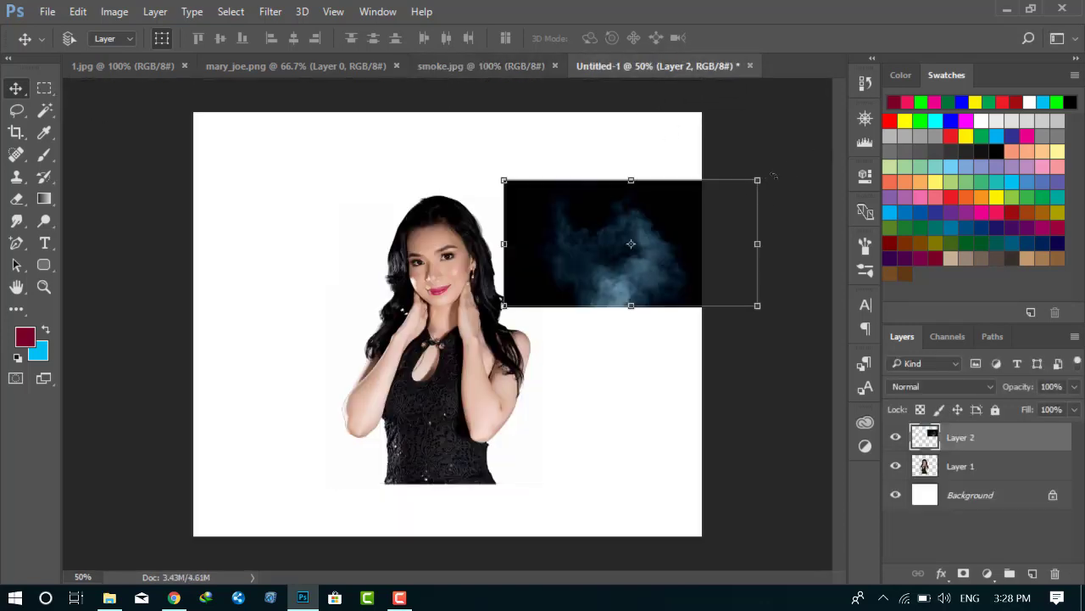
- Rotate the smoke about 89° upright at her right and move it below Layer 1
left_click_drag(773, 177, 688, 475)
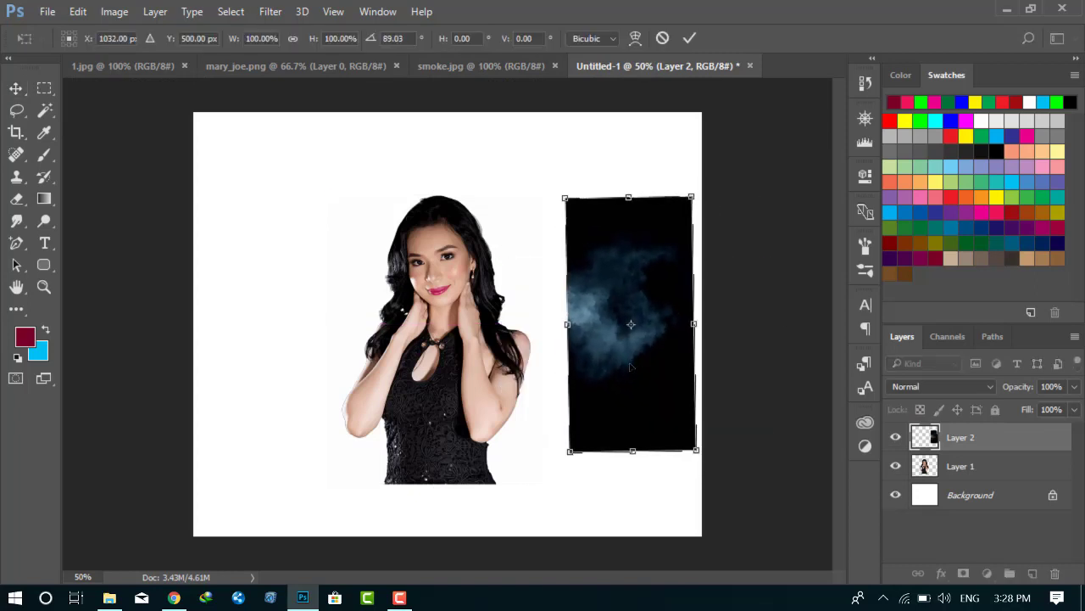
left_click_drag(631, 366, 544, 400)
left_click(689, 38)
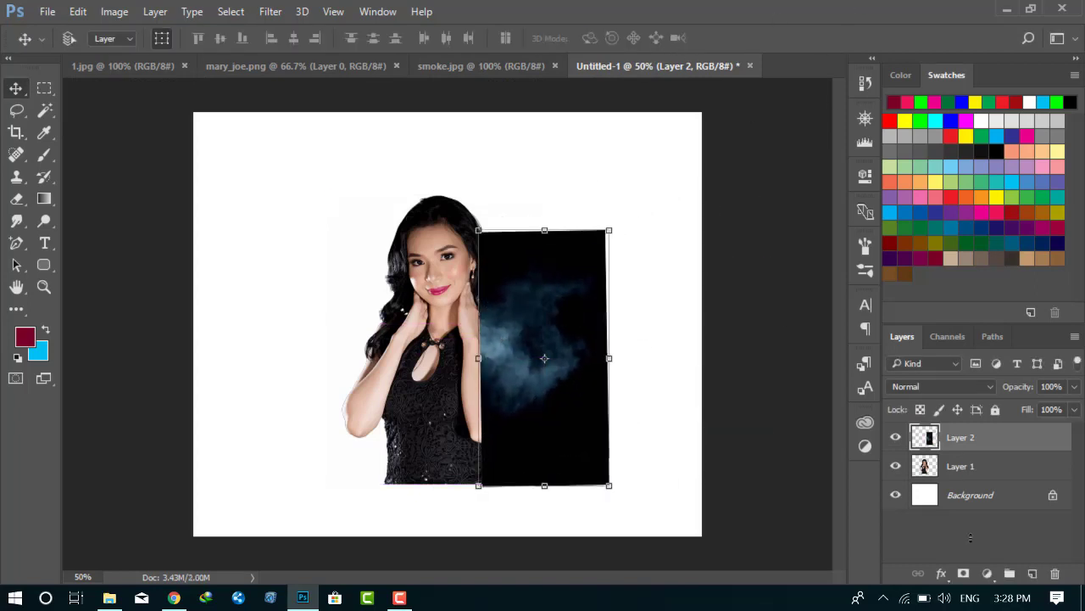
left_click_drag(960, 437, 967, 480)
left_click(970, 494)
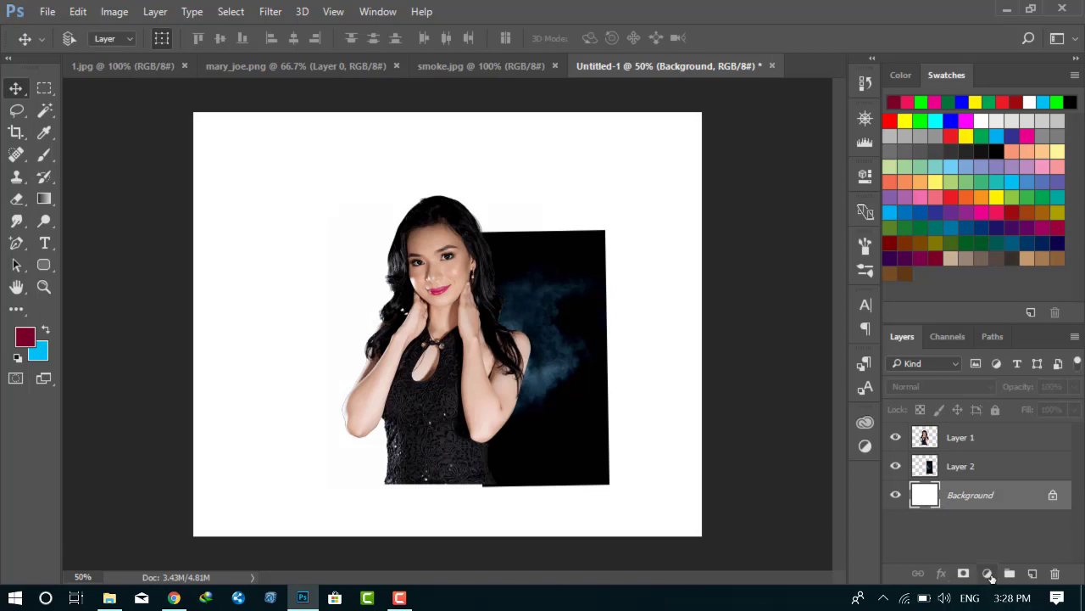
- Add a Solid Color fill layer in black (000000)
left_click(988, 573)
left_click(908, 208)
left_click(620, 359)
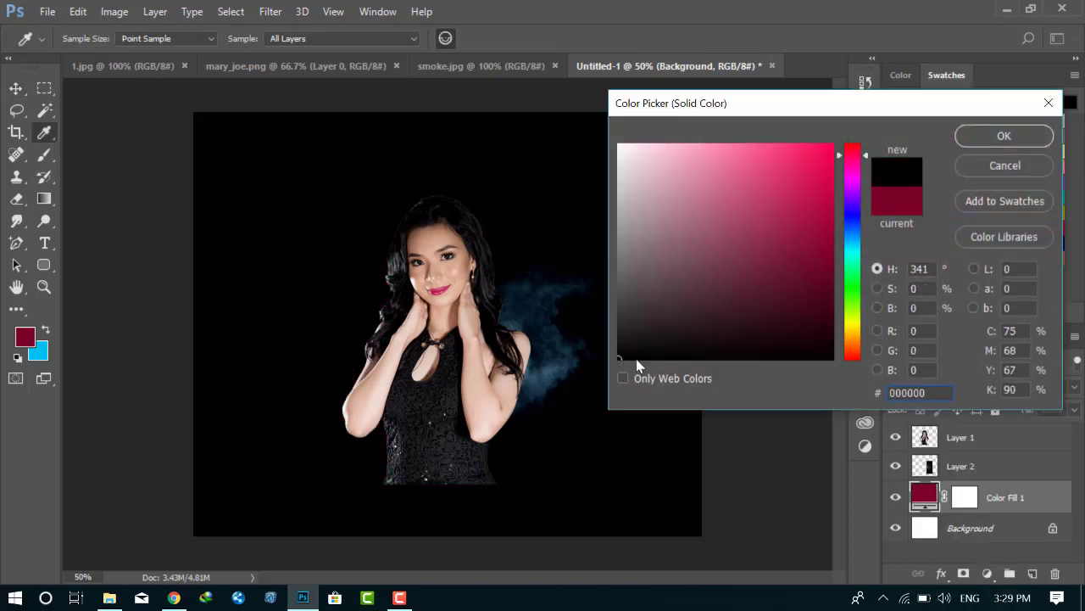
left_click(1004, 136)
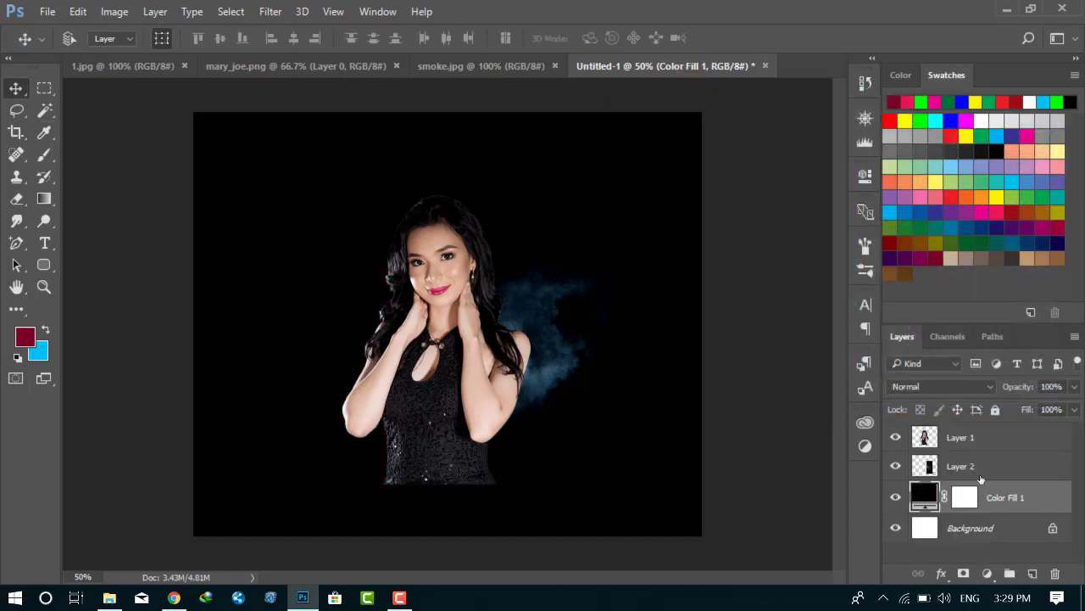
- Enlarge the smoke layer to about 154% and reposition it
left_click(960, 466)
left_click_drag(564, 336, 582, 362)
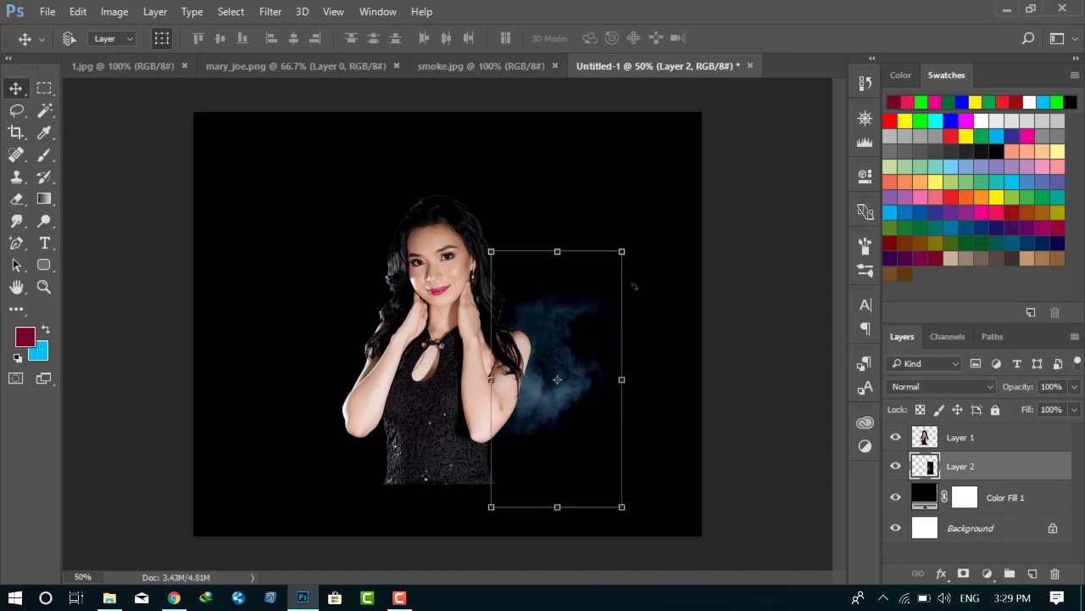
left_click_drag(622, 251, 657, 181)
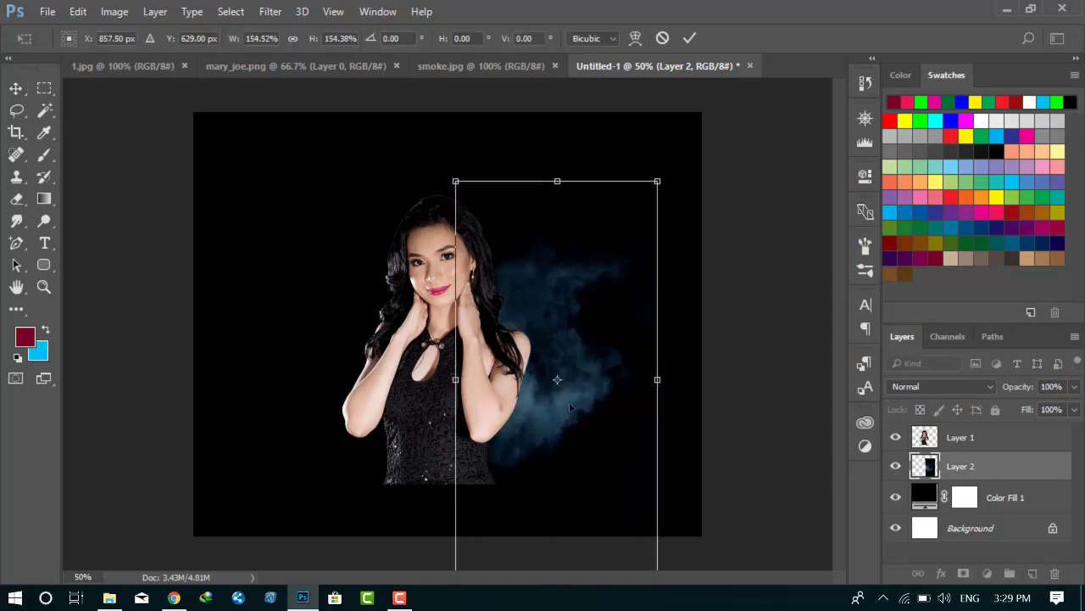
left_click_drag(570, 408, 598, 353)
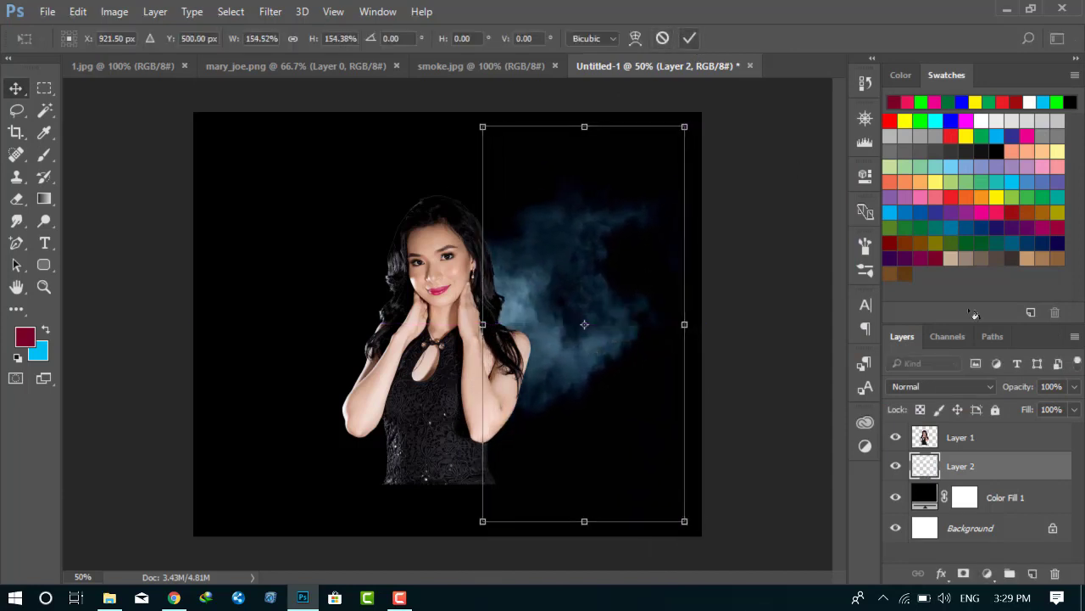
key("Return")
- Set the smoke's blend mode to Screen, undoing trial duplicate and moves
left_click(941, 385)
left_click(896, 158)
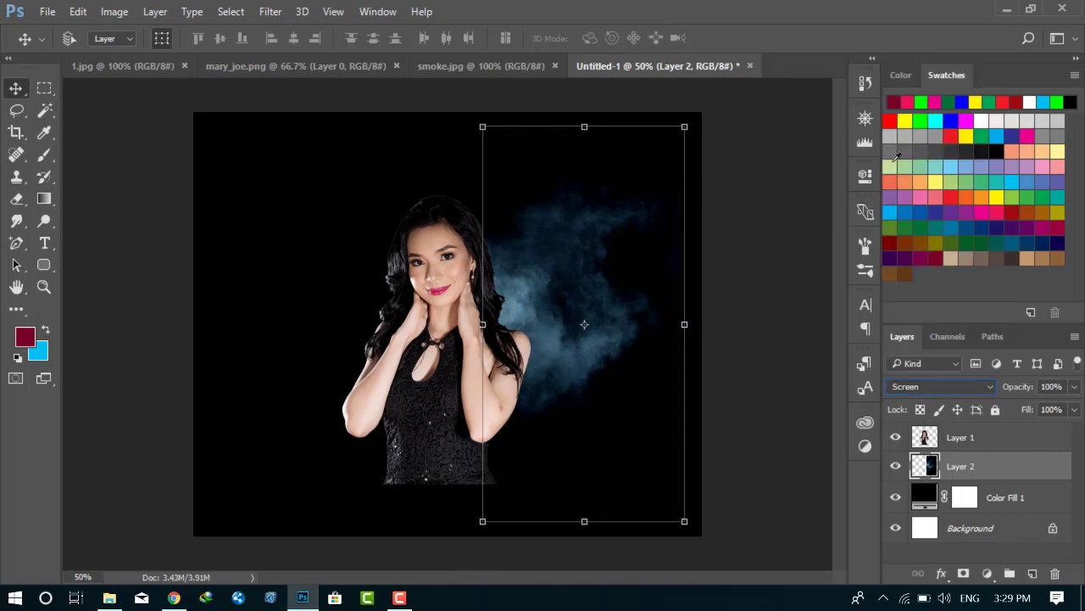
left_click_drag(553, 430, 553, 456)
left_click_drag(548, 381, 513, 456)
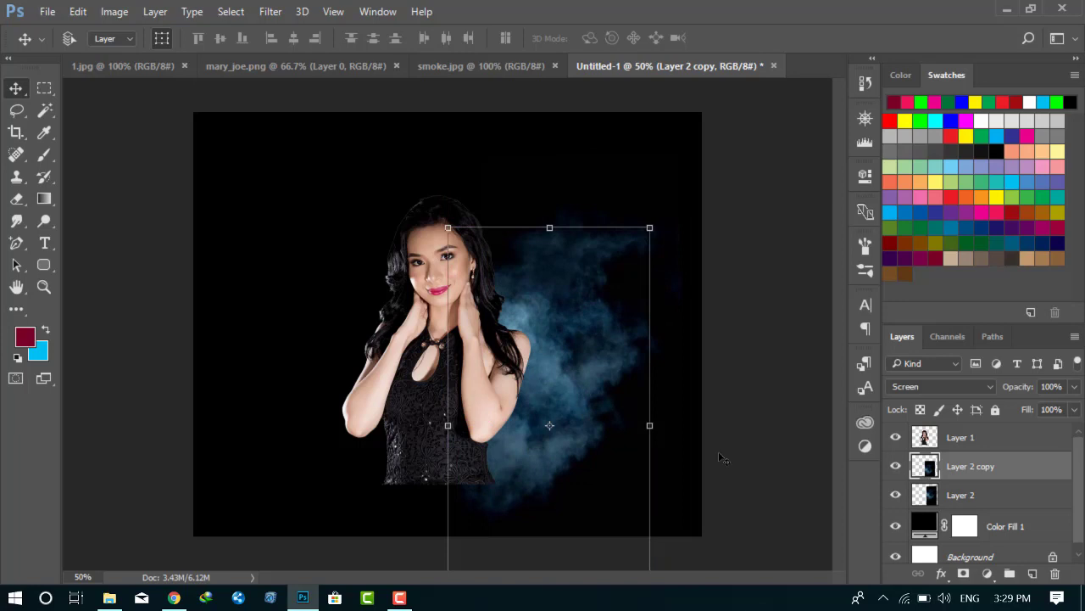
left_click(960, 437)
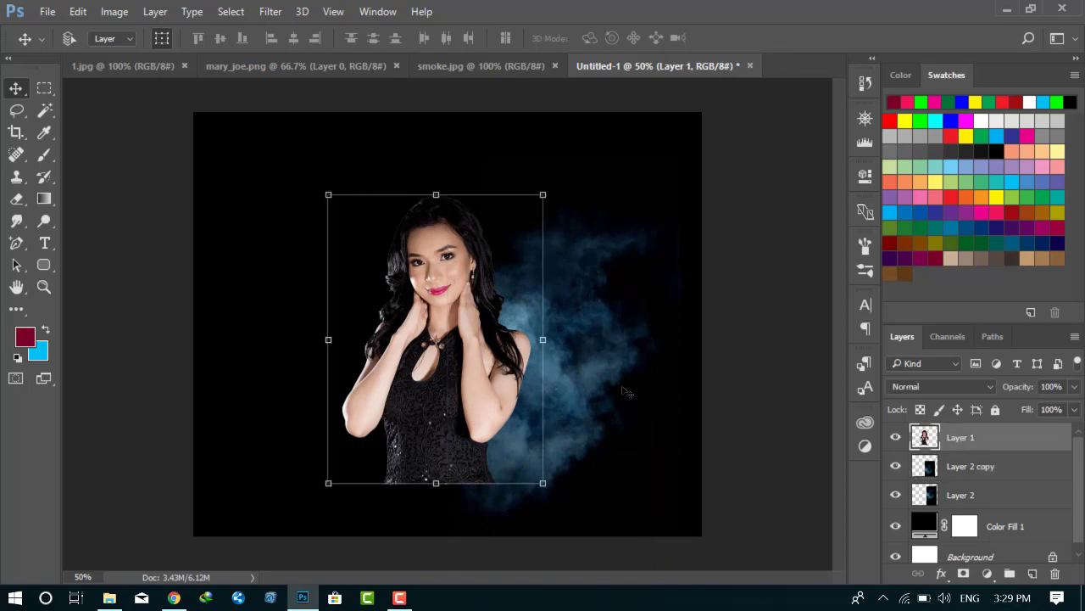
key("ctrl+z")
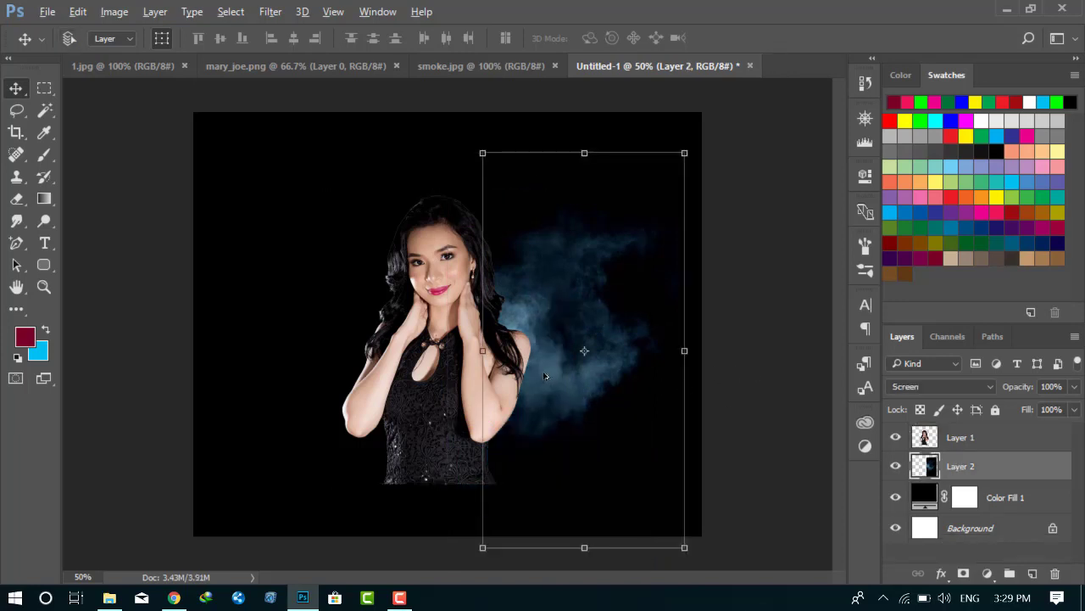
left_click_drag(546, 375, 527, 441)
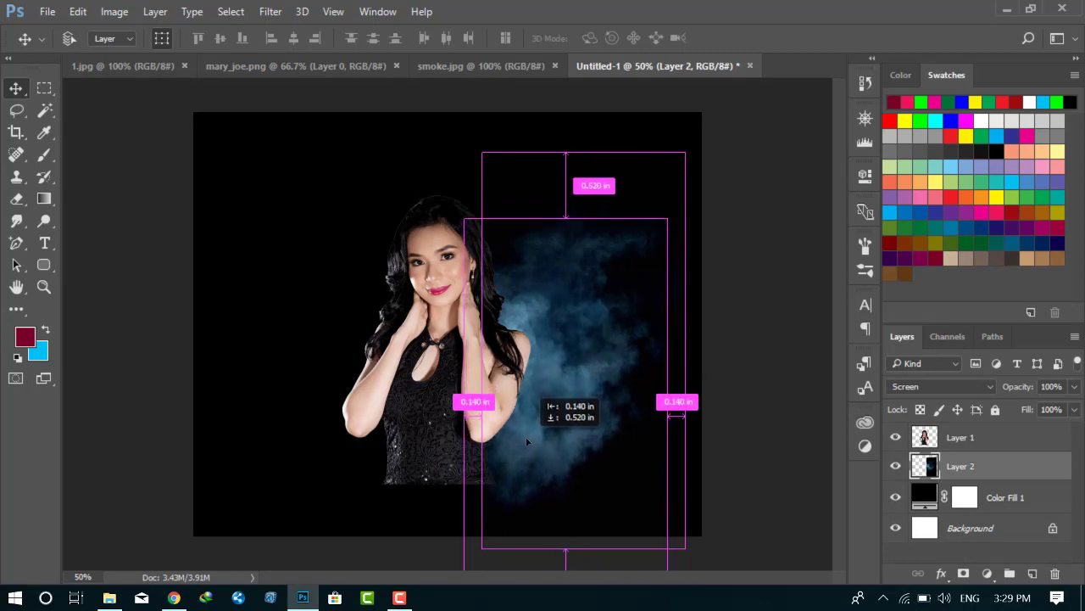
key("ctrl+z")
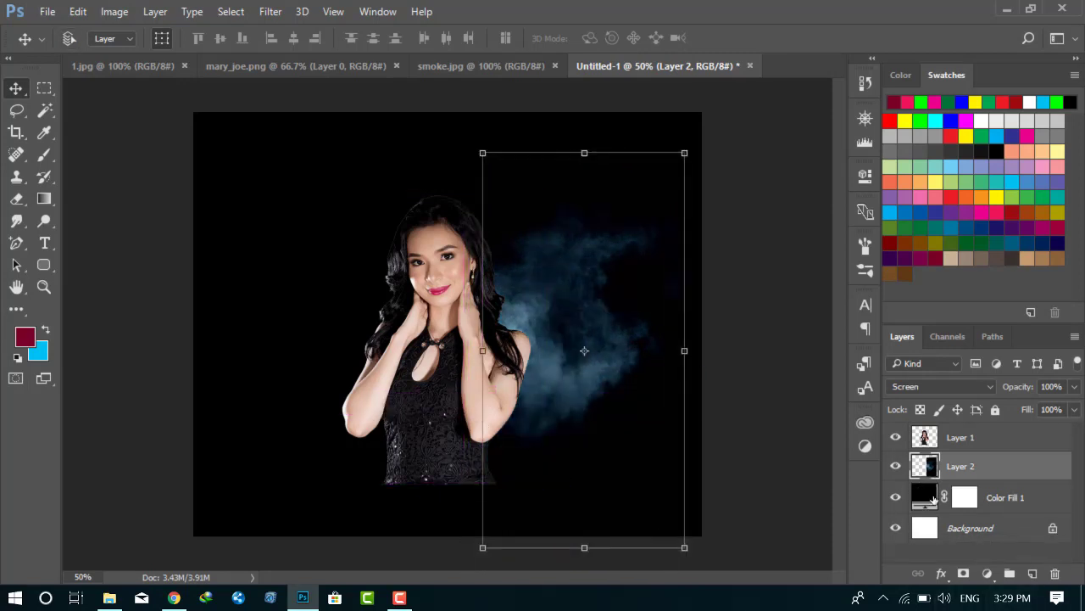
- Mask Layer 2, choose a soft round black brush, and hide the Background layer
left_click(963, 573)
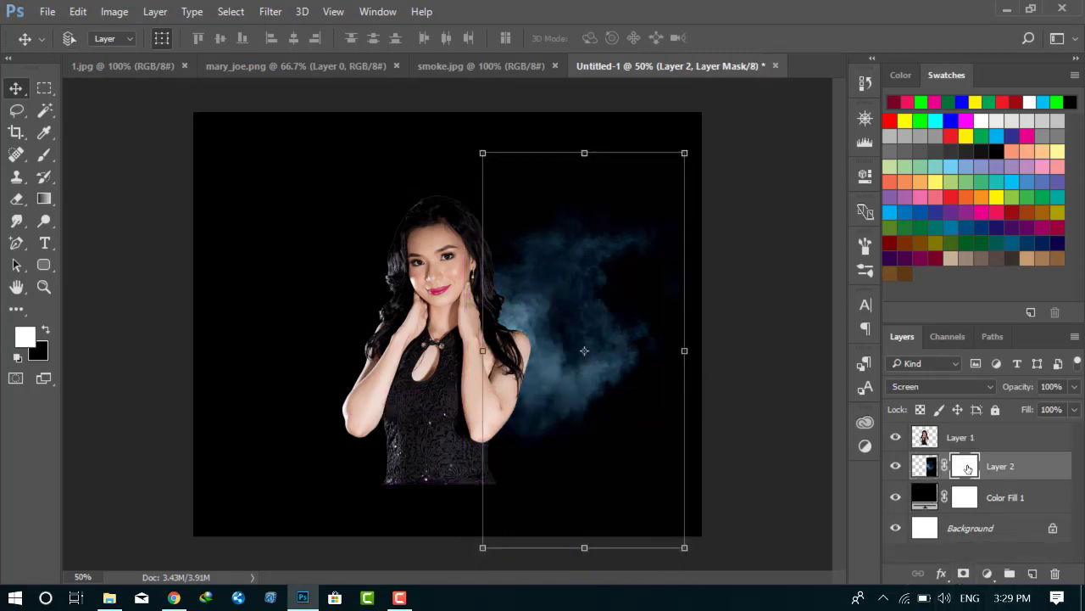
left_click(44, 154)
key("x")
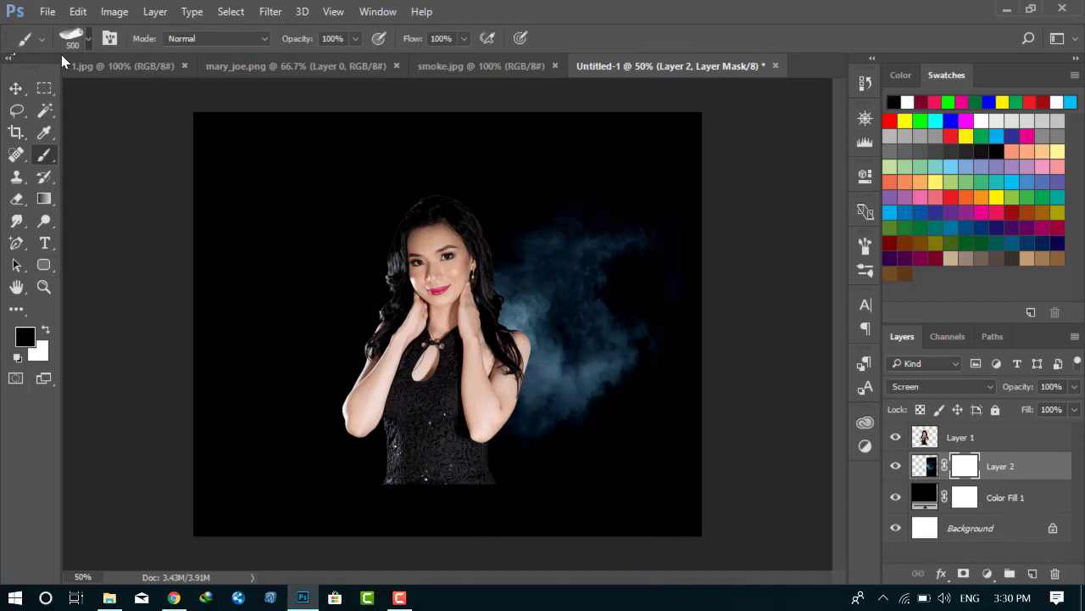
left_click(83, 43)
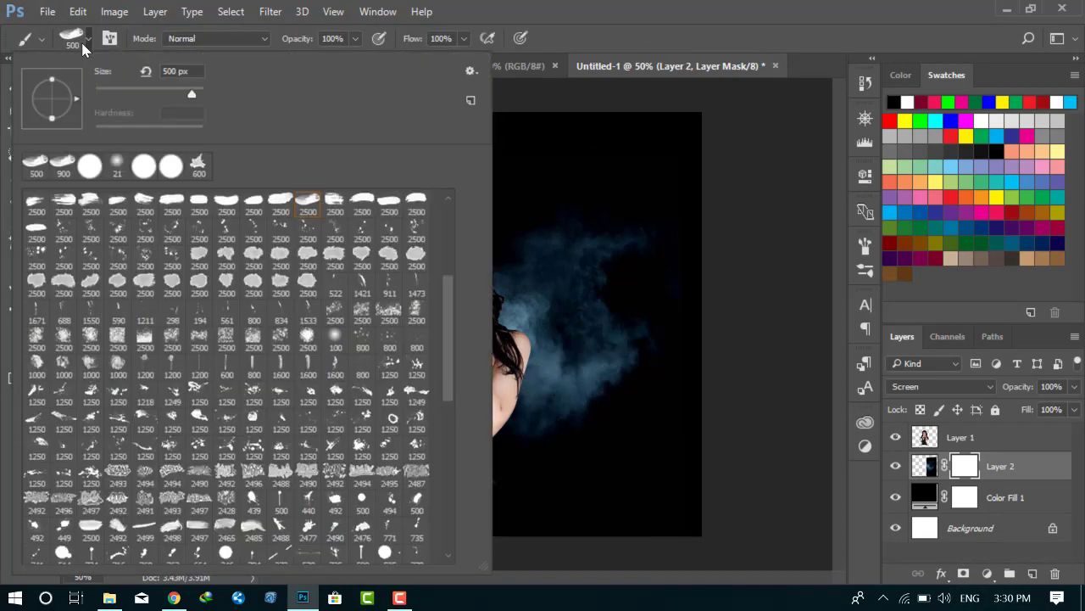
left_click_drag(452, 314, 455, 221)
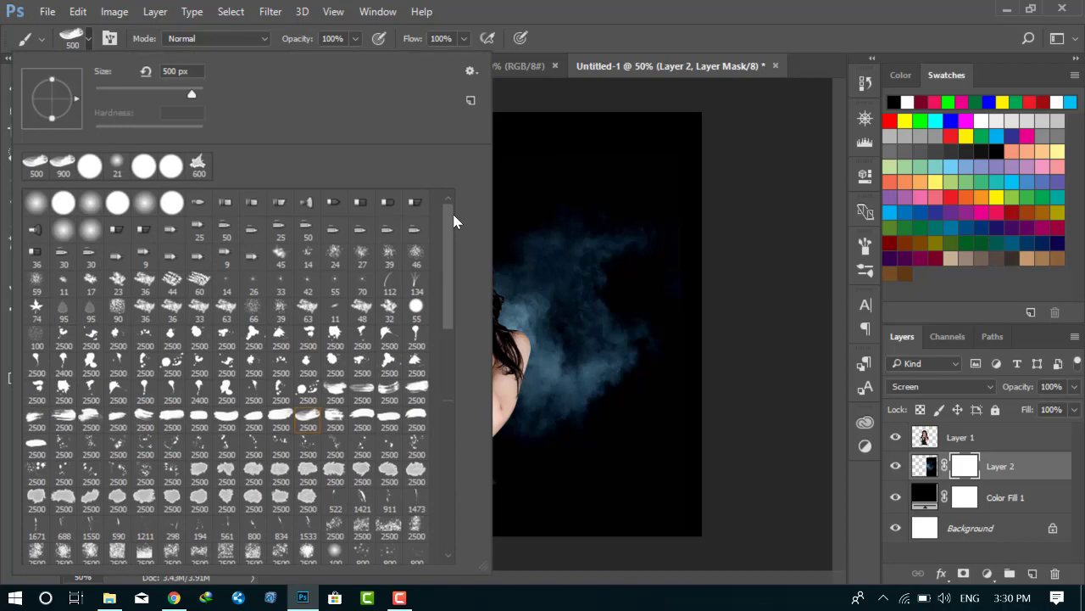
left_click(89, 205)
key("Return")
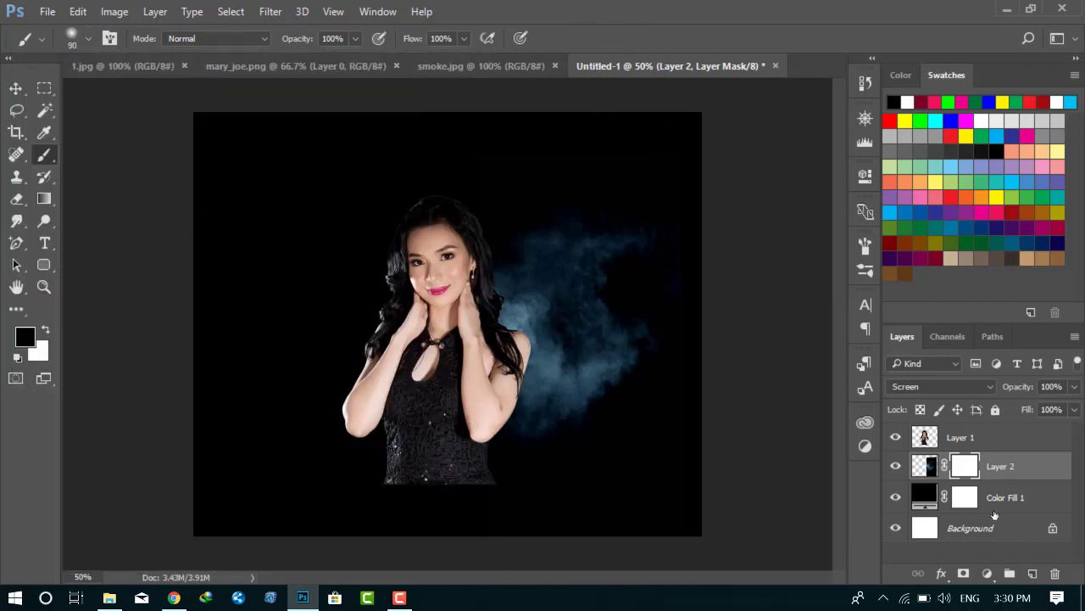
left_click(896, 498)
left_click(895, 498)
left_click(895, 498)
left_click(895, 499)
- Move the smoke further left and stretch it taller
key("v")
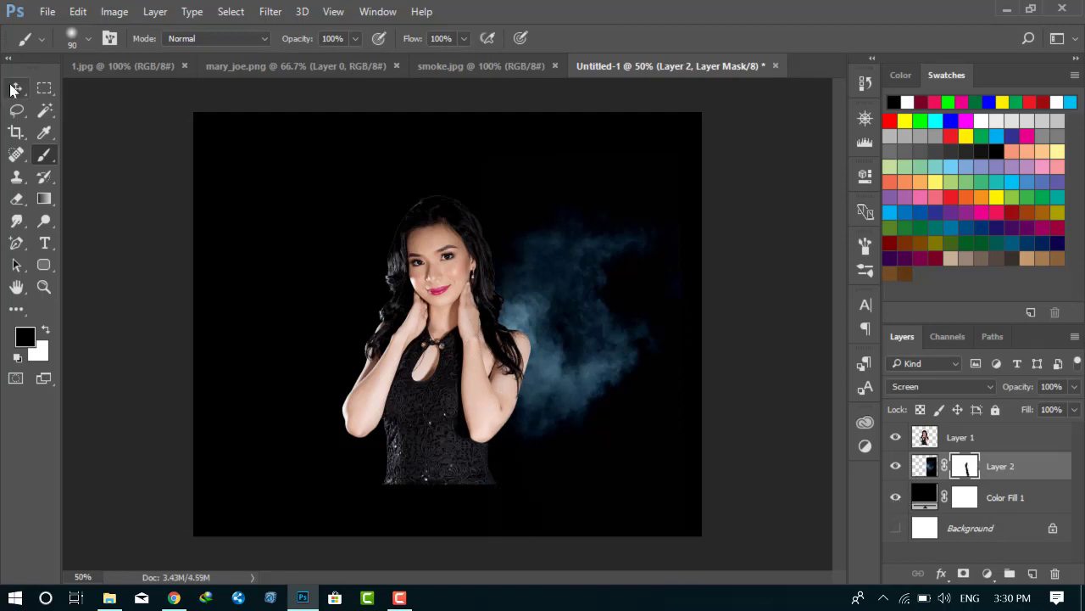
left_click_drag(607, 398, 503, 400)
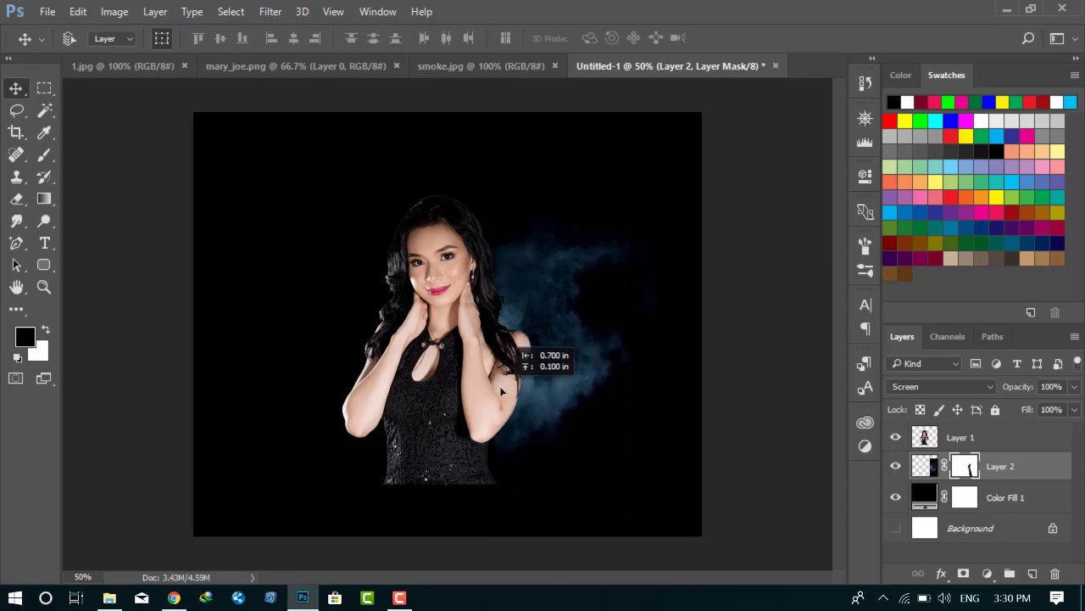
key("ctrl+t")
left_click_drag(577, 170, 580, 146)
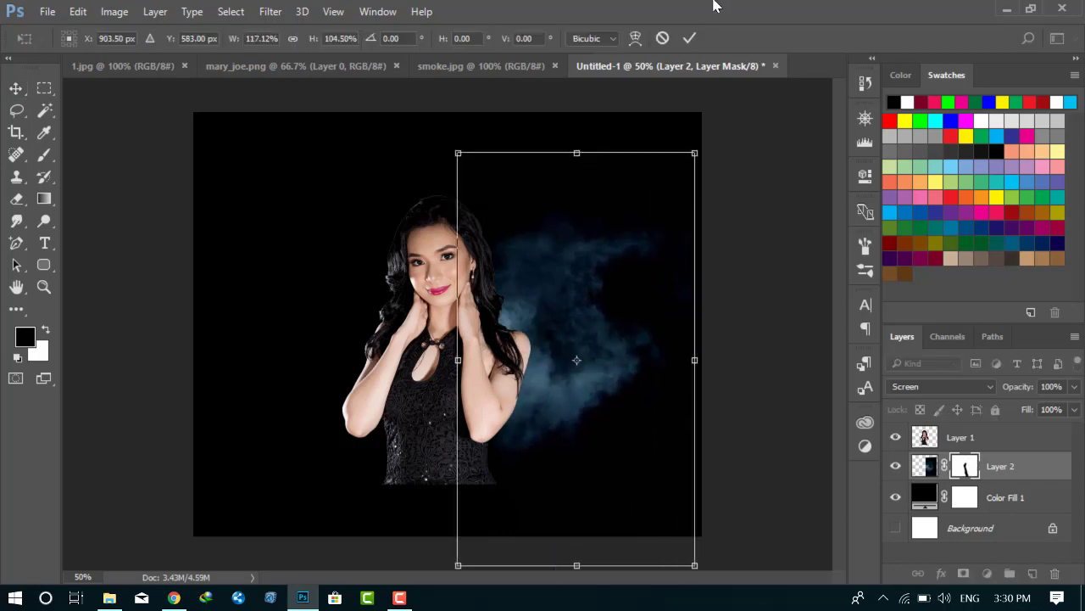
- Apply the taller smoke, duplicate it, and shift the copy left and down
left_click(689, 37)
key("ctrl+j")
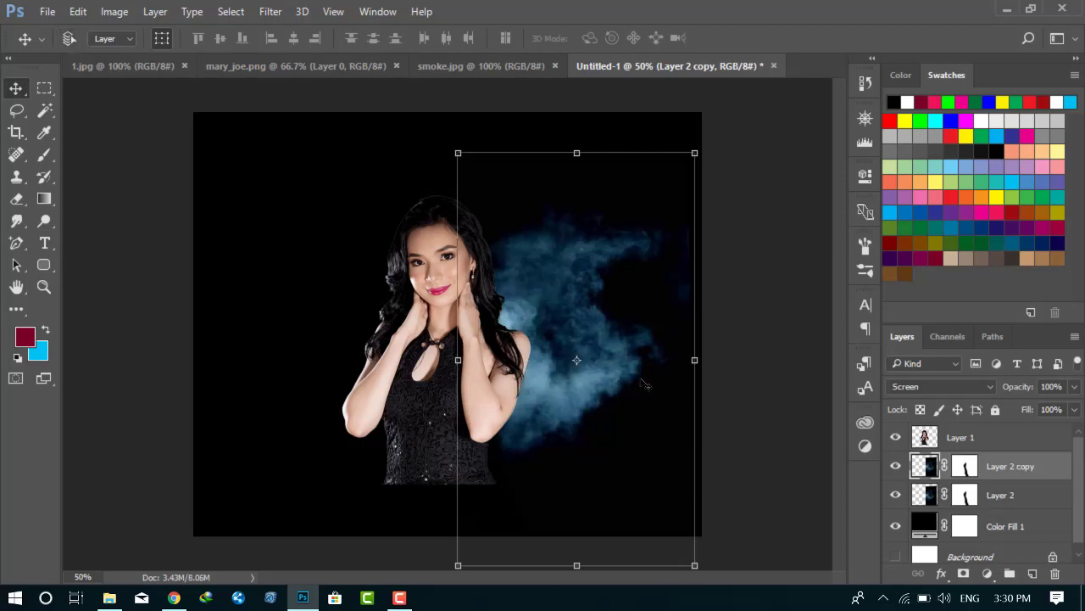
left_click_drag(554, 401, 531, 456)
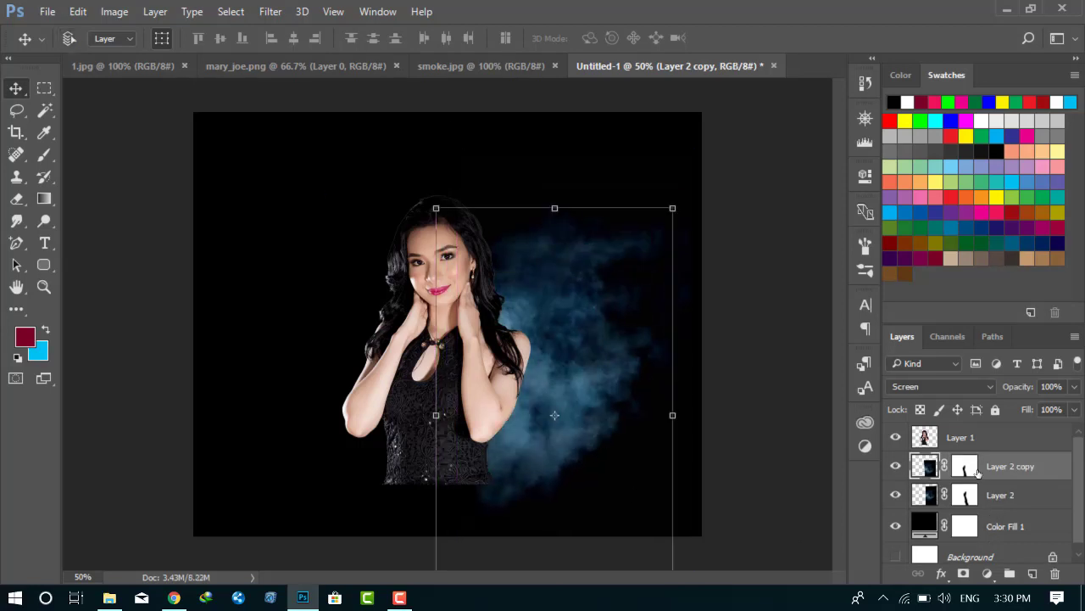
- Mask Layer 1 and paint black at 25% opacity along the dress bottom and arm edge
left_click(937, 439)
left_click(964, 574)
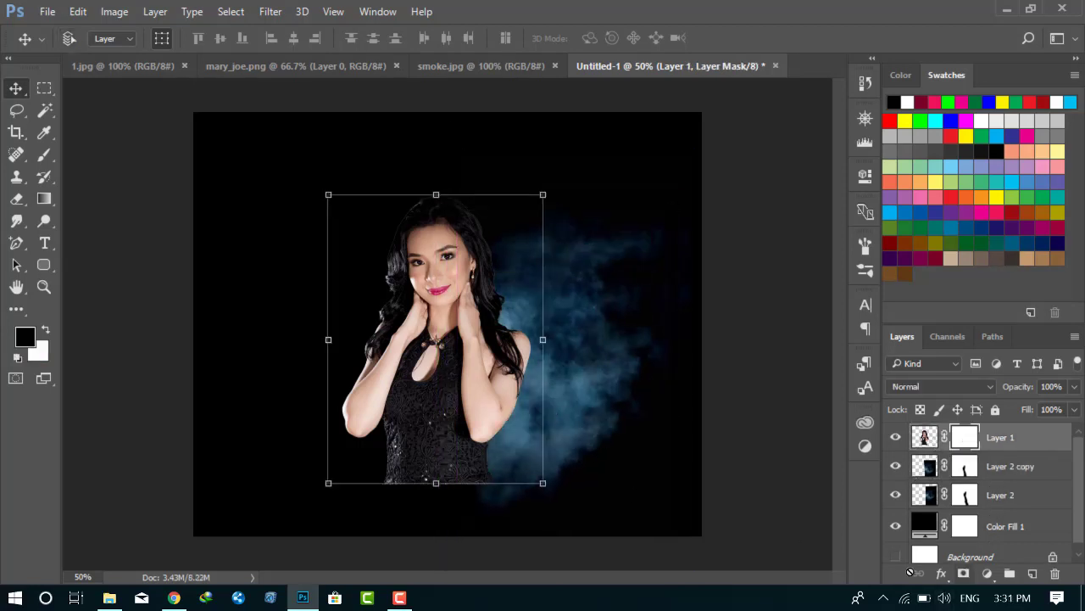
key("b")
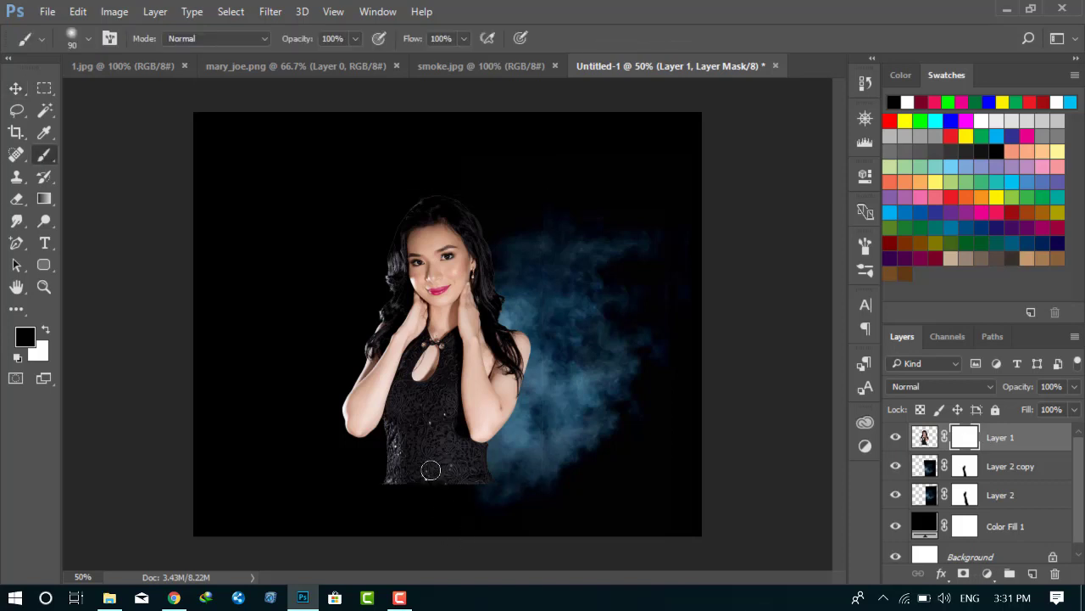
left_click(355, 40)
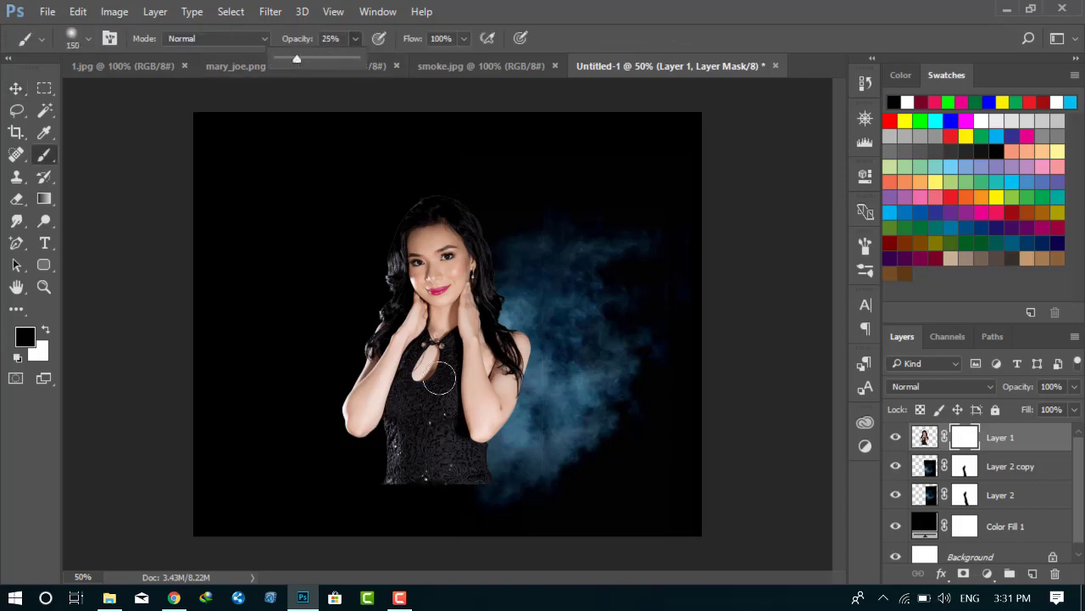
left_click(480, 484)
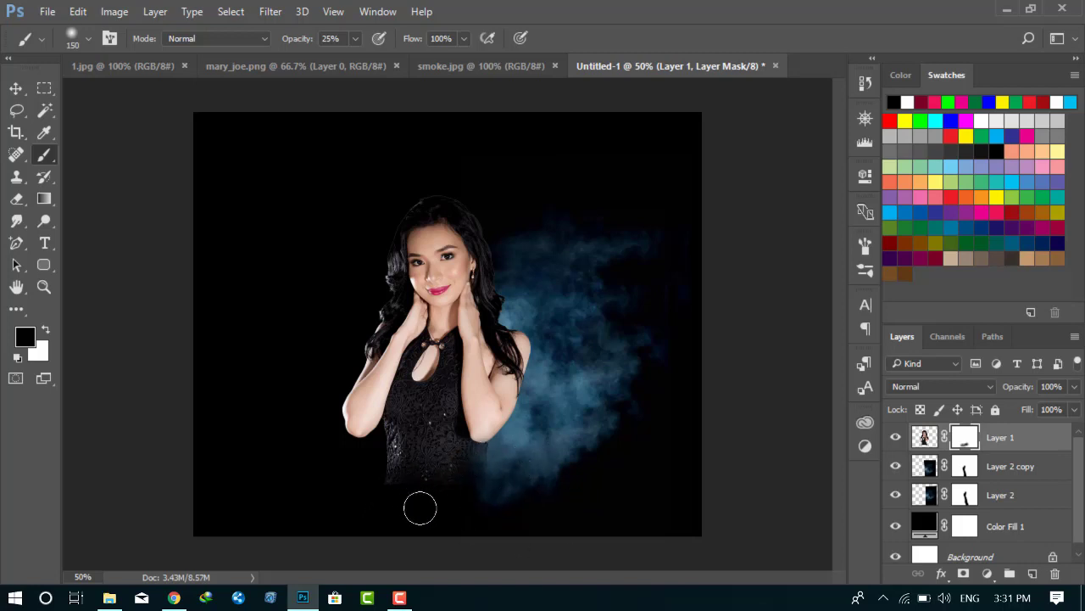
left_click_drag(421, 509, 383, 471)
left_click_drag(456, 492, 486, 468)
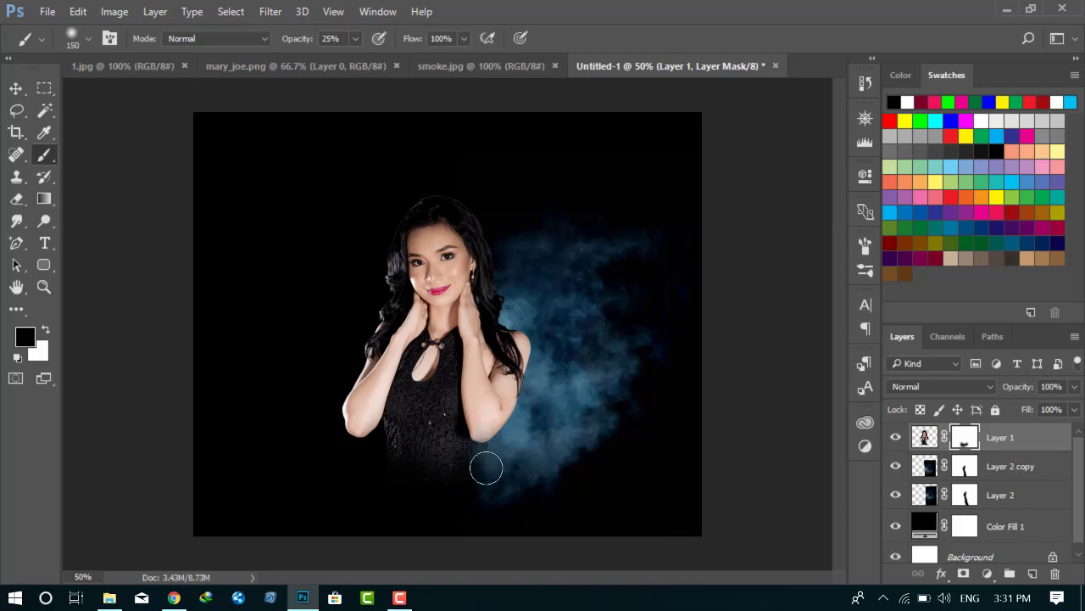
mouse_move(566, 375)
left_mouse_down()
mouse_move(538, 358)
mouse_move(487, 448)
left_mouse_up()
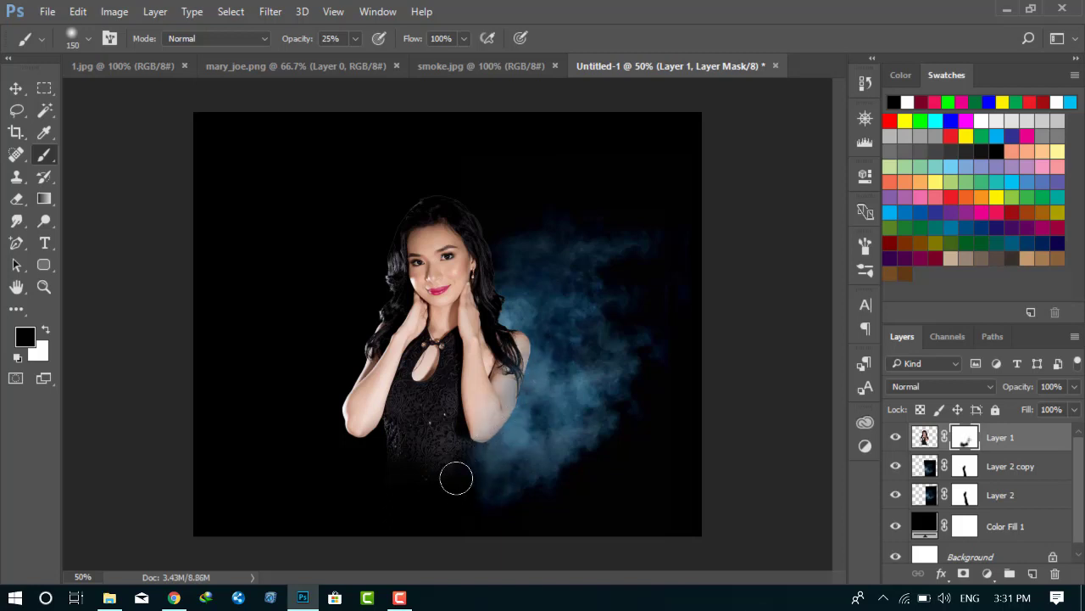
- Select Layer 2 copy and Layer 2 together and merge them with Ctrl+E
key("v")
left_click(986, 469)
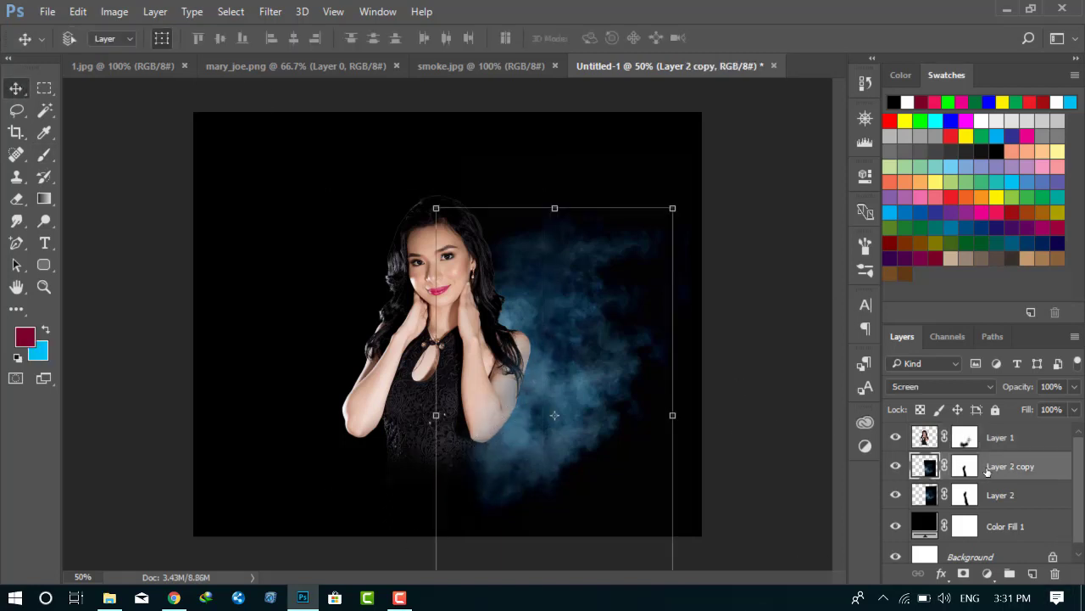
double_click(1007, 496)
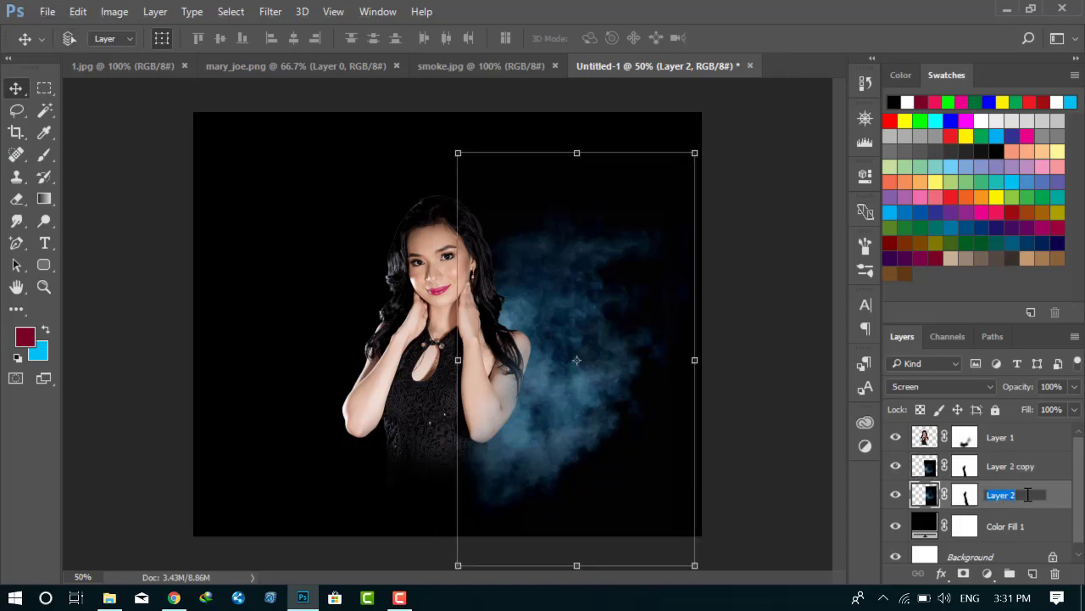
left_click(1024, 466)
left_click(1009, 488, "shift")
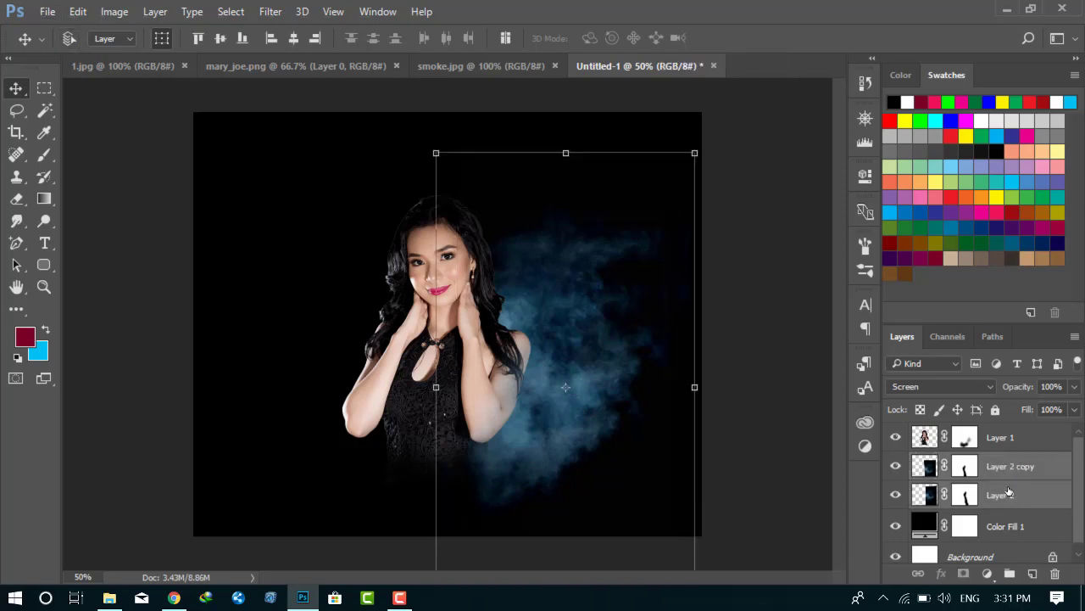
key("ctrl+e")
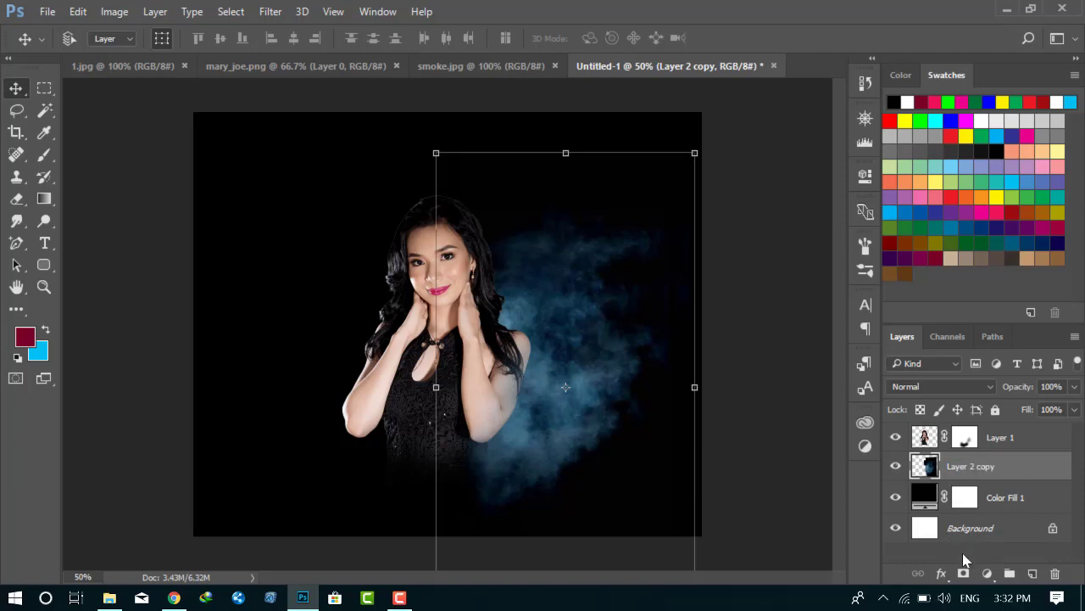
- Apply Hue/Saturation to the merged smoke: Saturation +100, Hue about +11
left_click(114, 11)
mouse_move(140, 54)
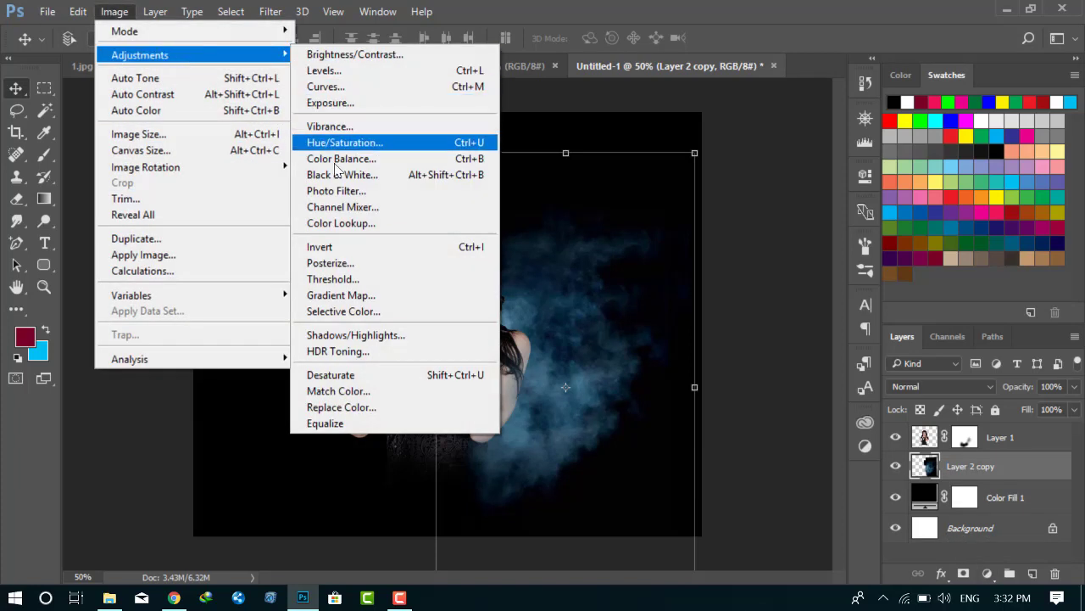
left_click(358, 142)
left_click_drag(598, 100, 943, 16)
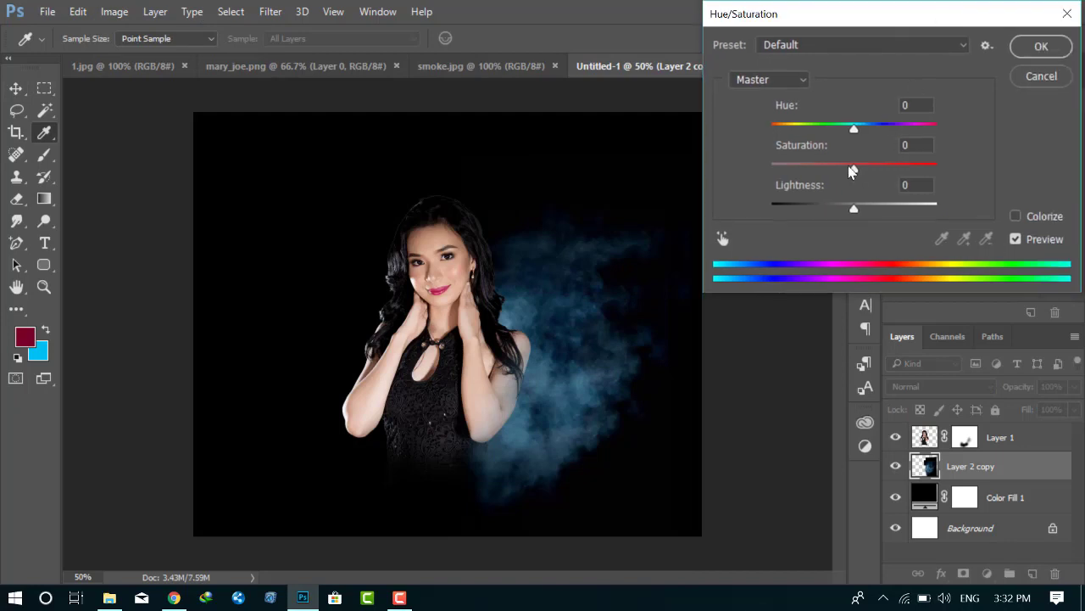
left_click(853, 169)
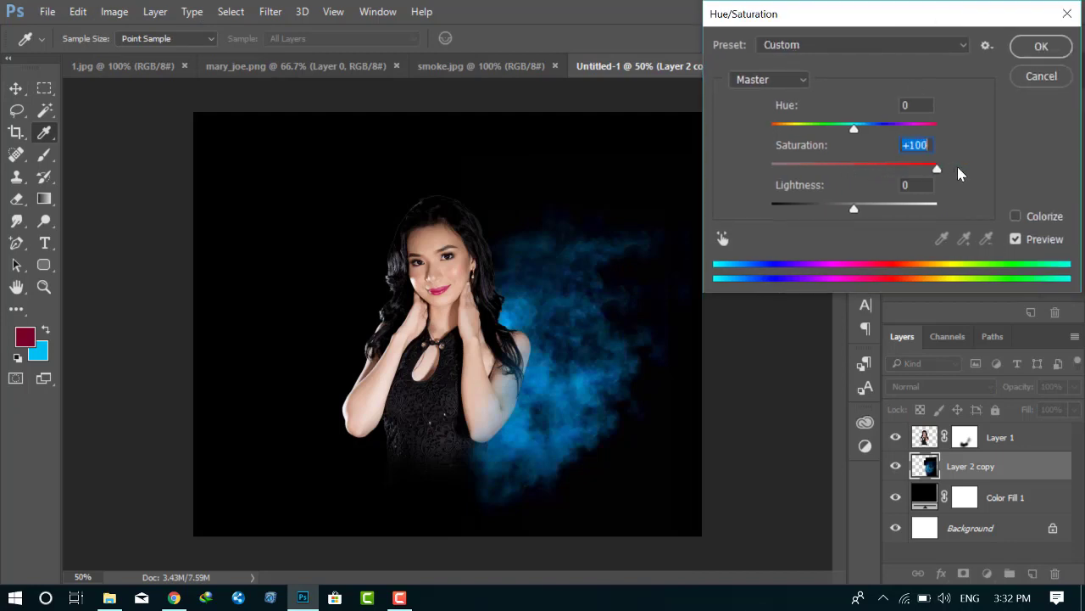
left_click_drag(854, 128, 865, 129)
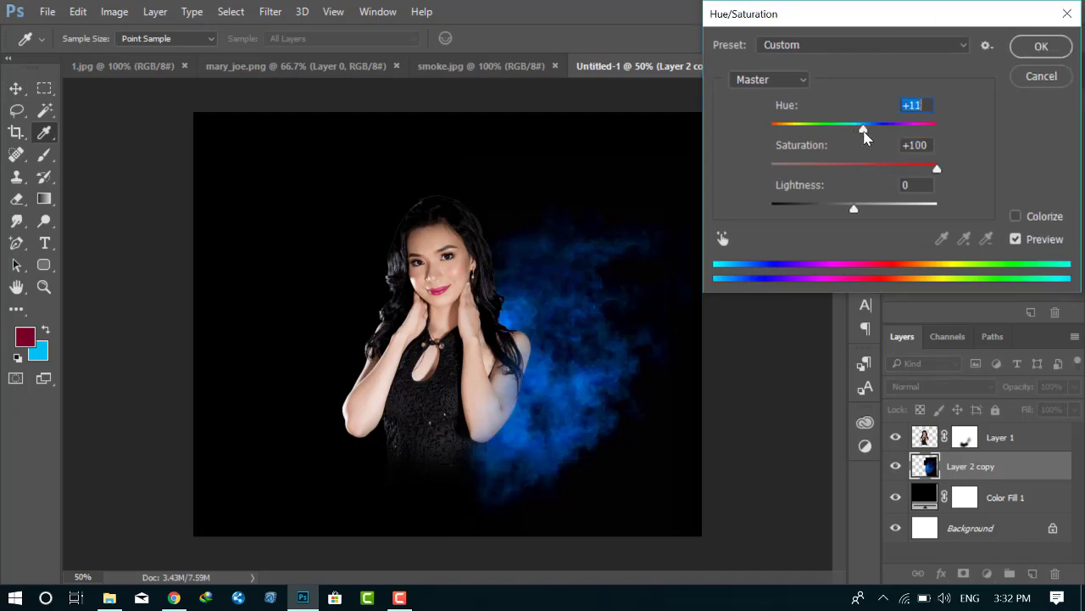
key("Return")
- Duplicate the blue smoke, flip it horizontally, and align it to the canvas's left edge
key("v")
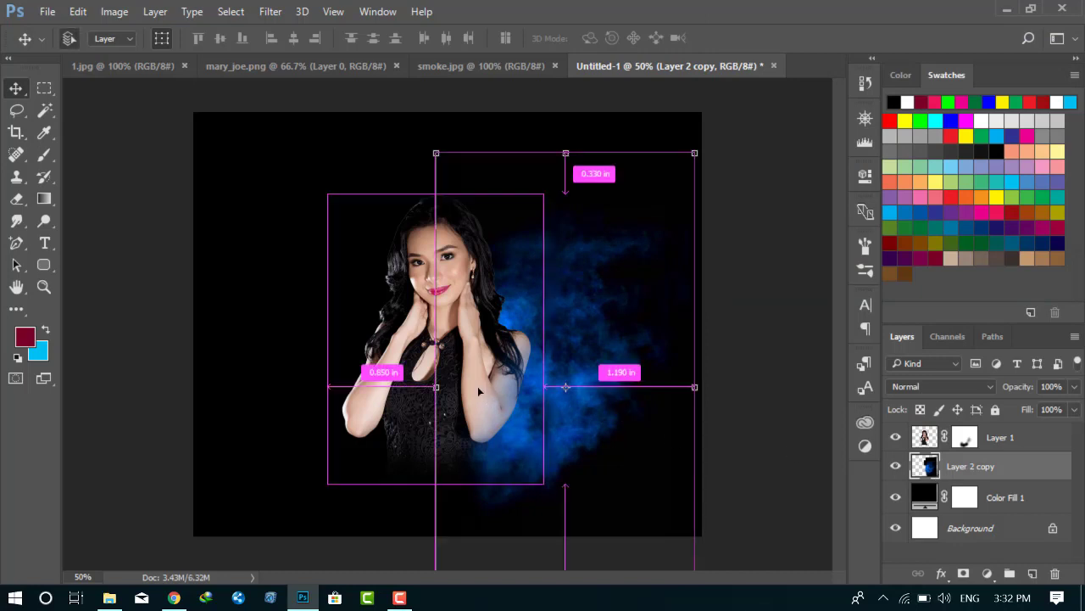
key("ctrl+j")
left_click_drag(553, 367, 312, 336)
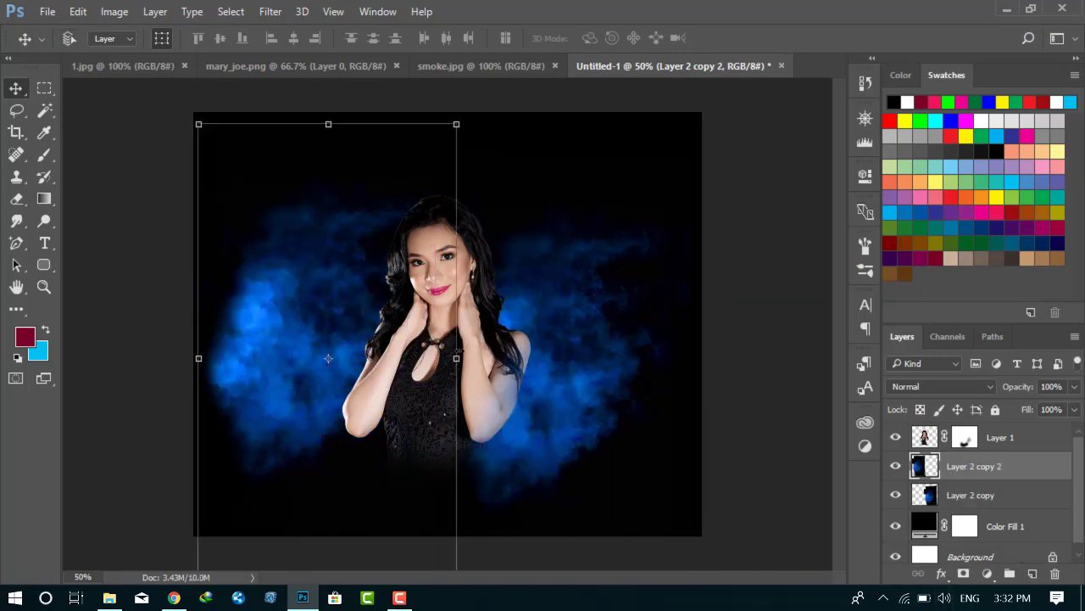
key("ctrl+t")
left_click_drag(455, 357, 343, 363)
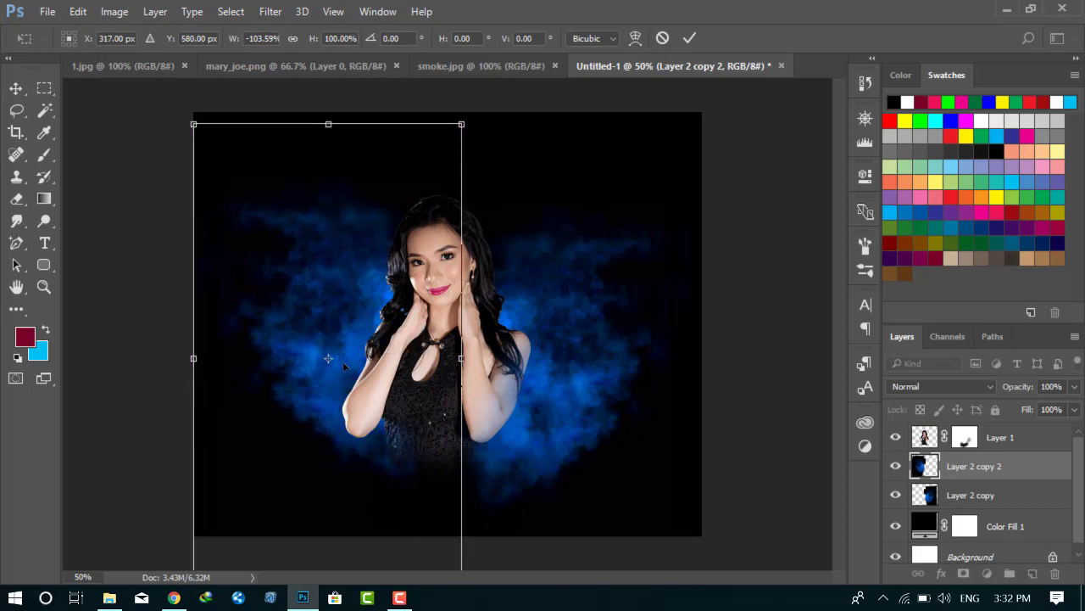
left_click(662, 37)
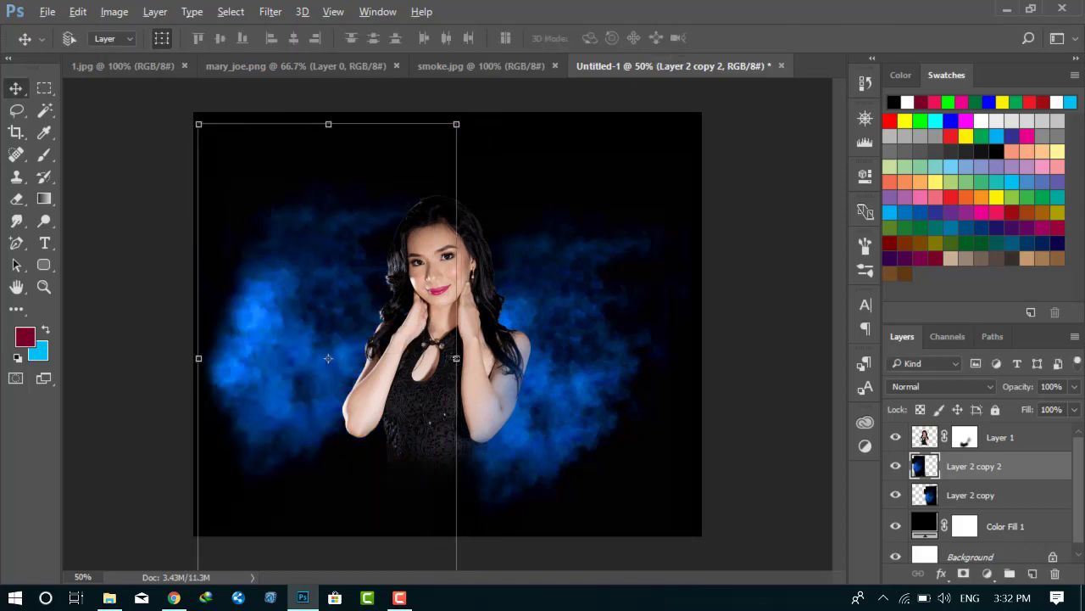
left_click_drag(456, 358, 194, 337)
left_click(689, 37)
left_click_drag(333, 345, 336, 359)
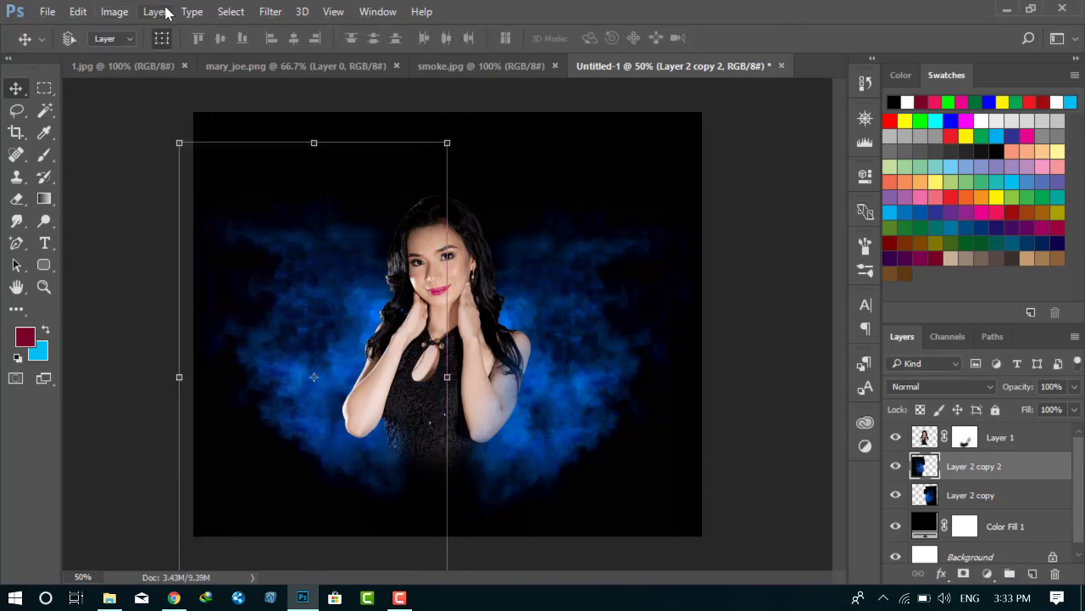
left_click(114, 11)
left_click(424, 143)
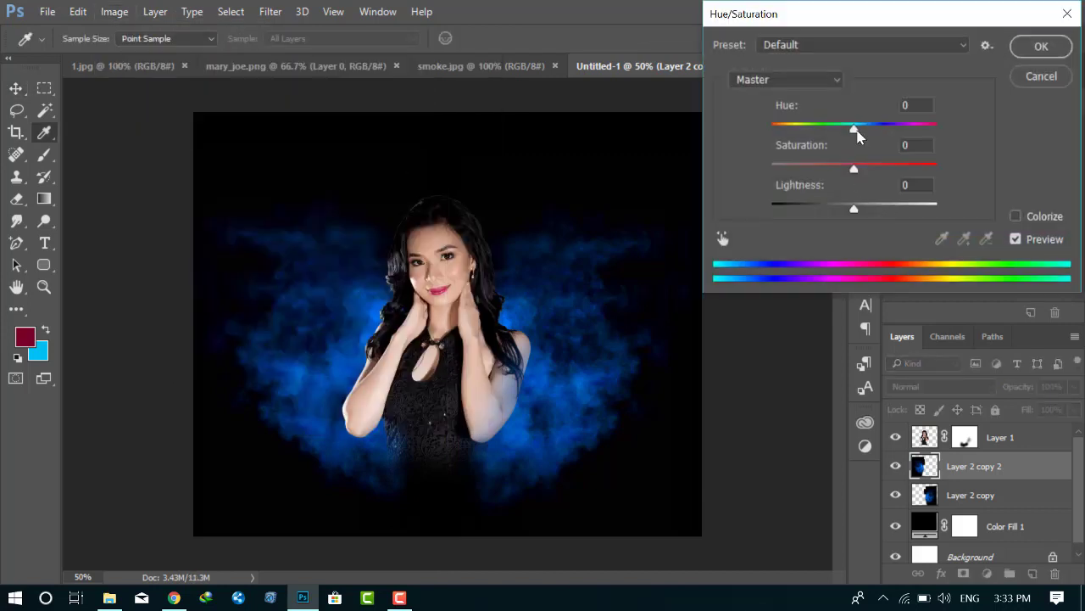
- Turn the left smoke magenta-pink with Hue +110 and higher saturation
left_click_drag(854, 127, 915, 133)
left_click_drag(853, 169, 931, 181)
mouse_move(917, 134)
left_mouse_down()
mouse_move(928, 133)
mouse_move(912, 130)
left_mouse_up()
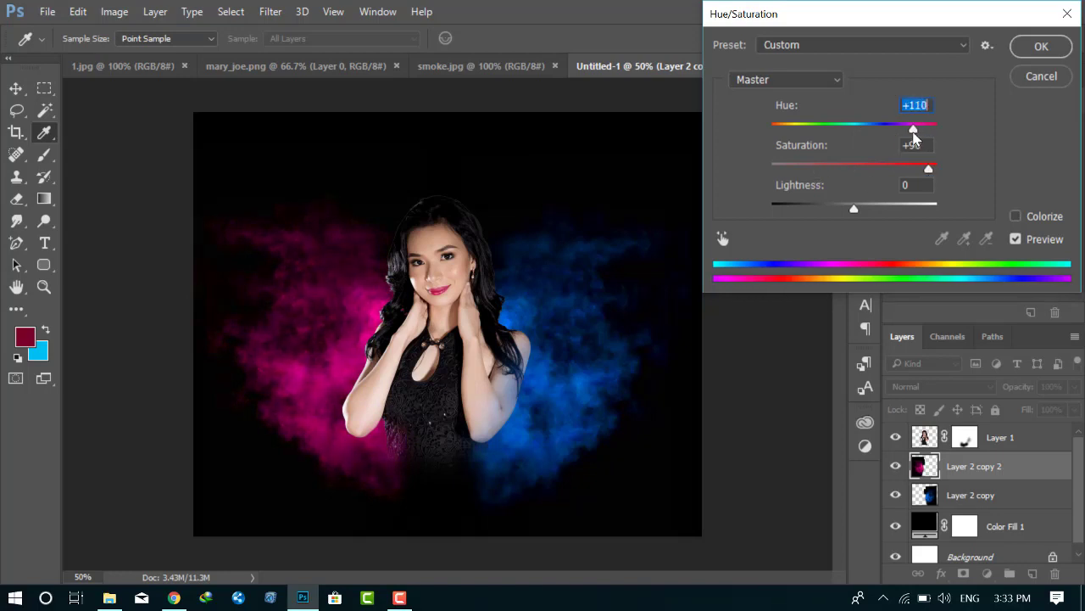
left_click(1042, 45)
- Set the blue Layer 2 copy smoke's blend mode to Screen
key("v")
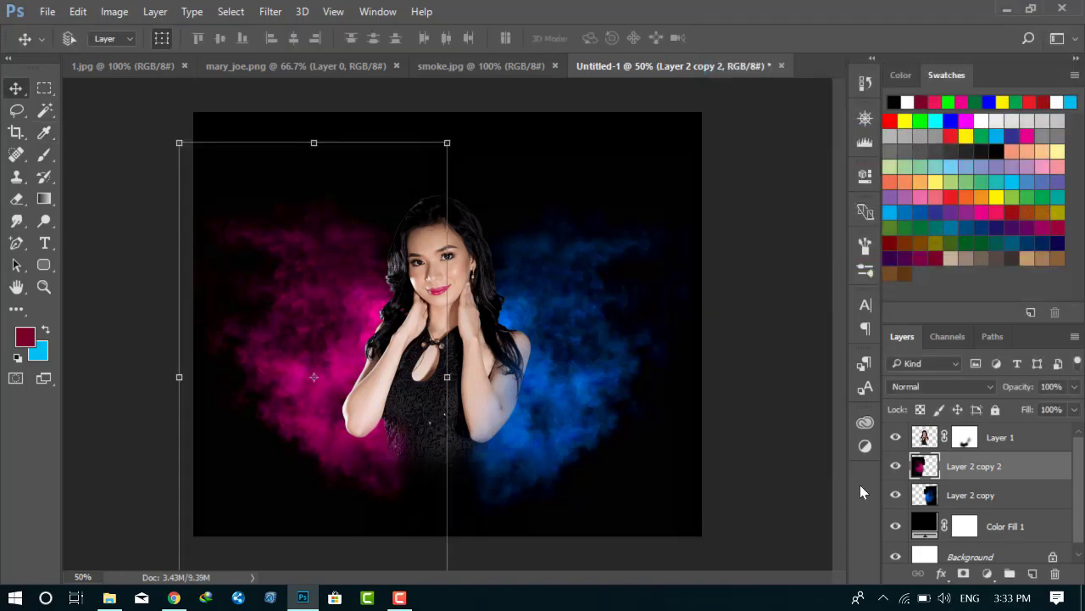
left_click(937, 387)
left_click(907, 161)
left_click(966, 496)
left_click(935, 383)
left_click(908, 161)
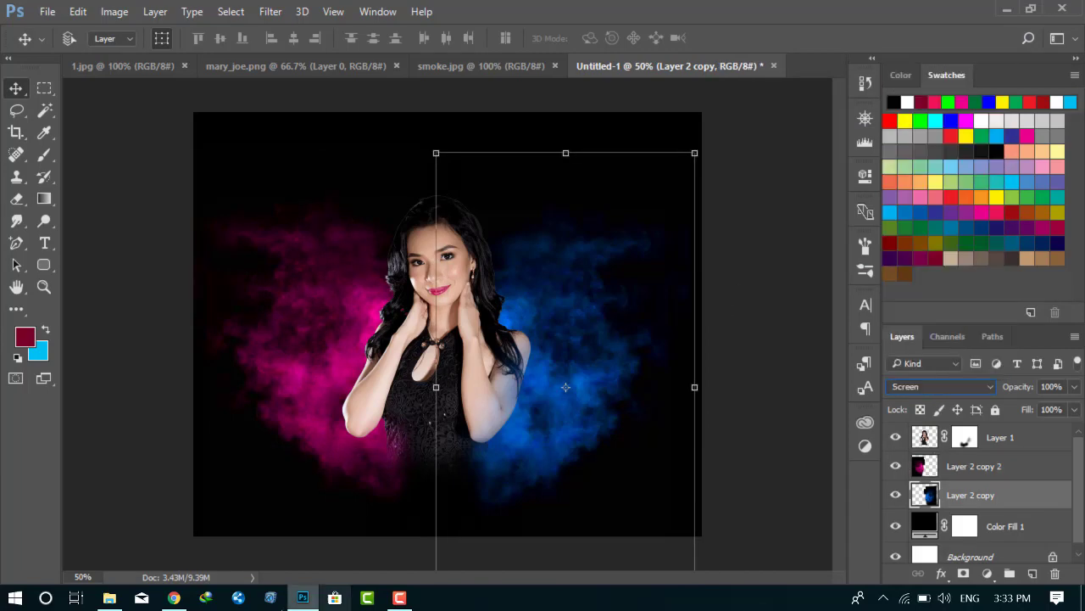
- Rotate the new Layer 2 smoke about 61° and blend it in Screen mode
left_click(483, 66)
left_click(136, 66)
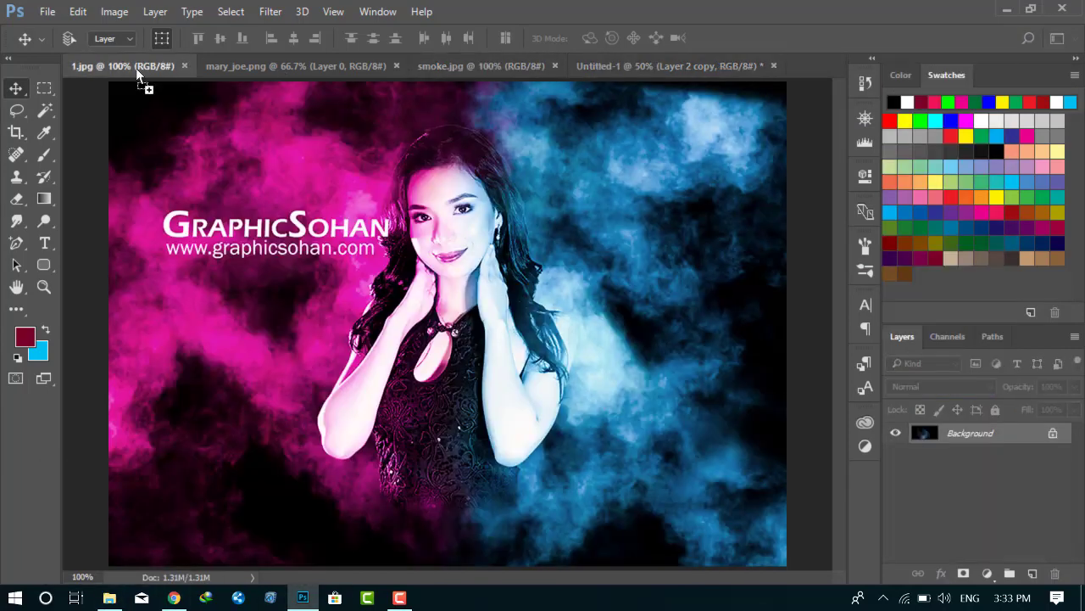
left_click(297, 66)
left_click(668, 65)
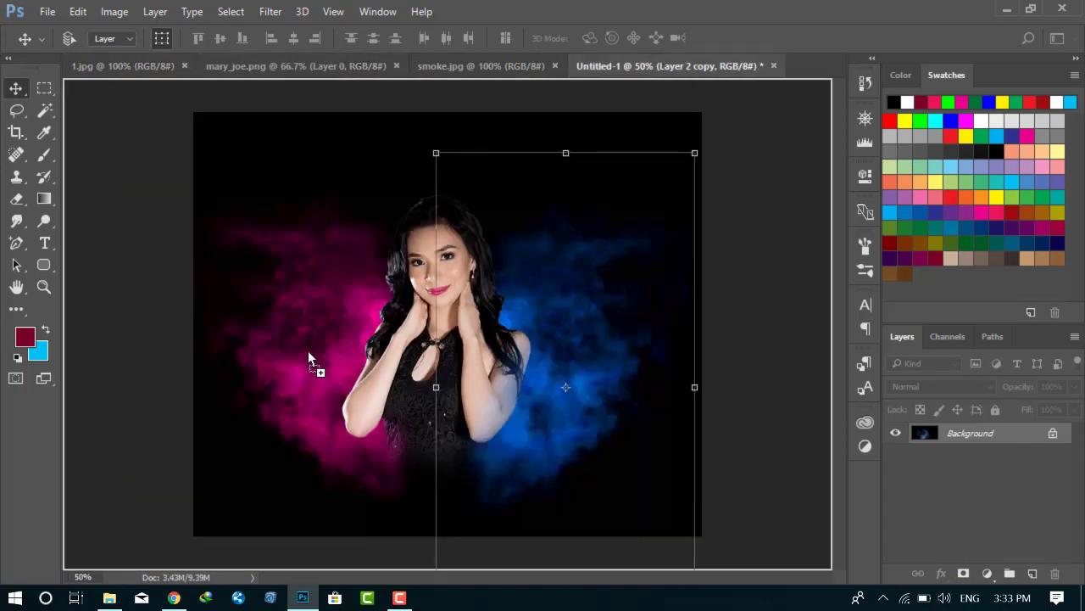
key("ctrl+t")
left_click_drag(644, 310, 593, 386)
left_click(690, 37)
left_click(941, 386)
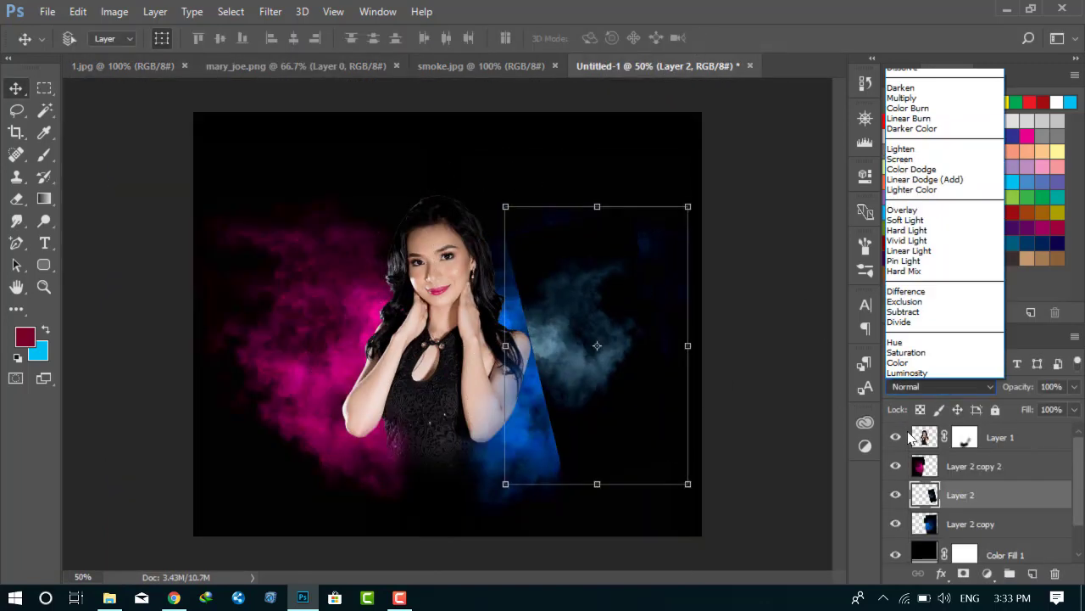
left_click(902, 158)
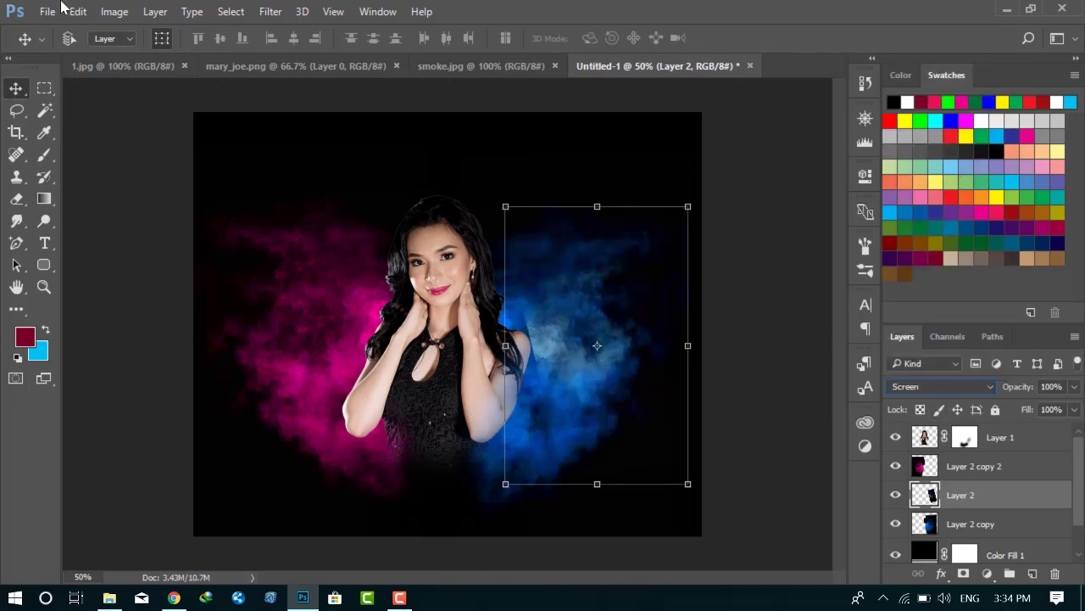
- Boost Layer 2's saturation by +67 and add a layer mask
left_click(114, 11)
left_click(372, 144)
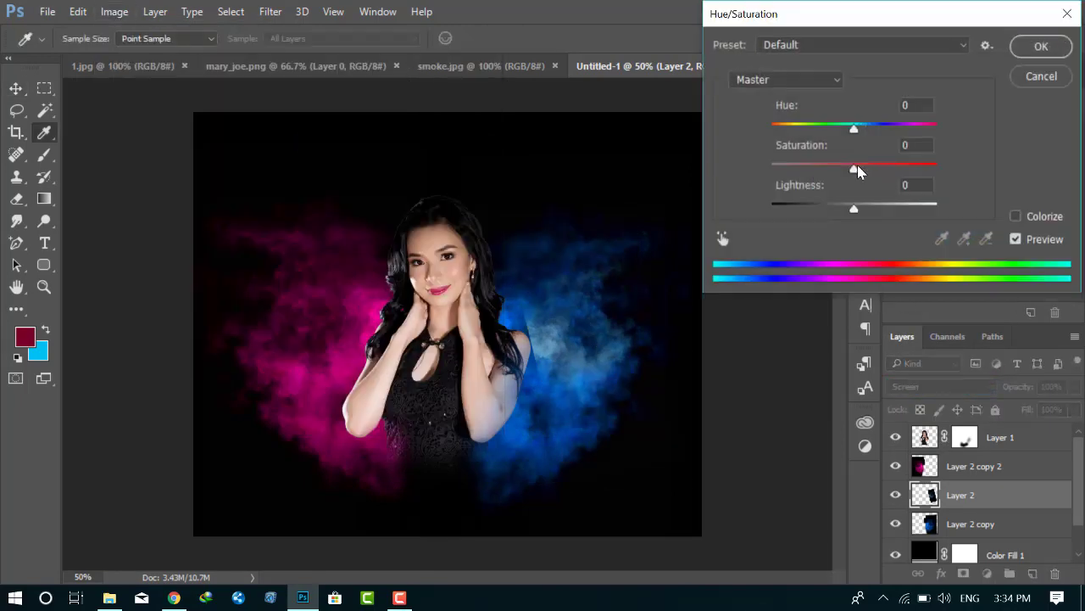
left_click_drag(856, 170, 857, 171)
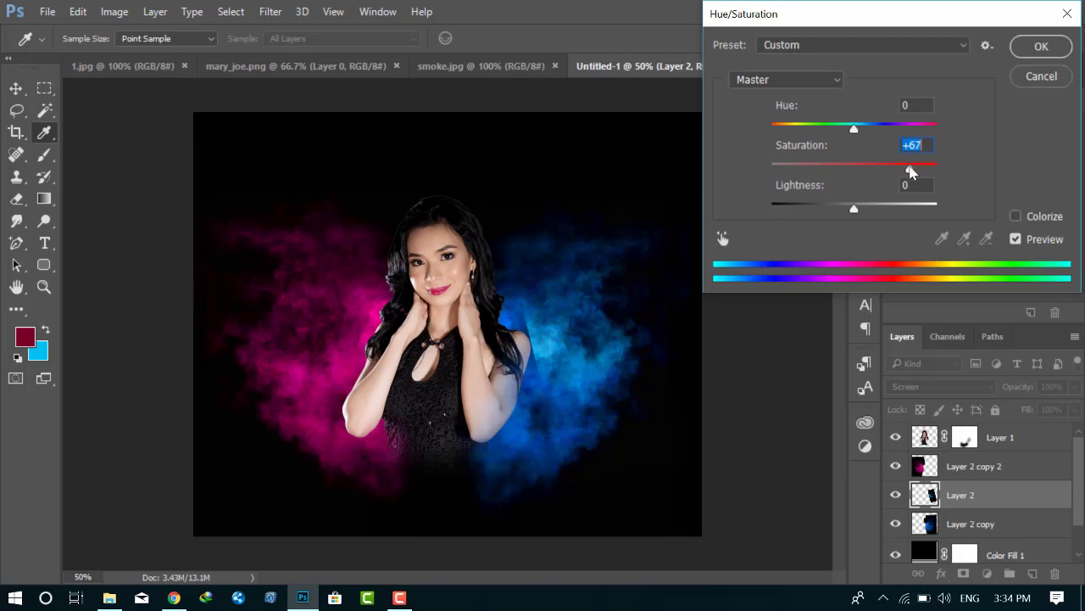
left_click(1042, 46)
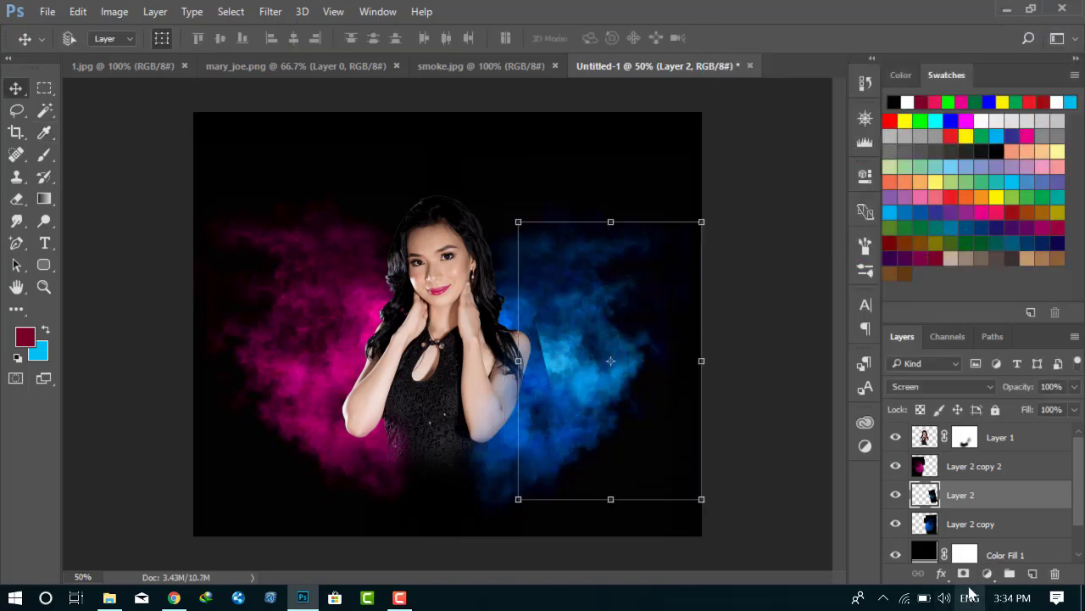
left_click(963, 574)
- Mask out the blue smoke along the arm's edge on Layer 2, then shift the smoke upward
left_click(45, 154)
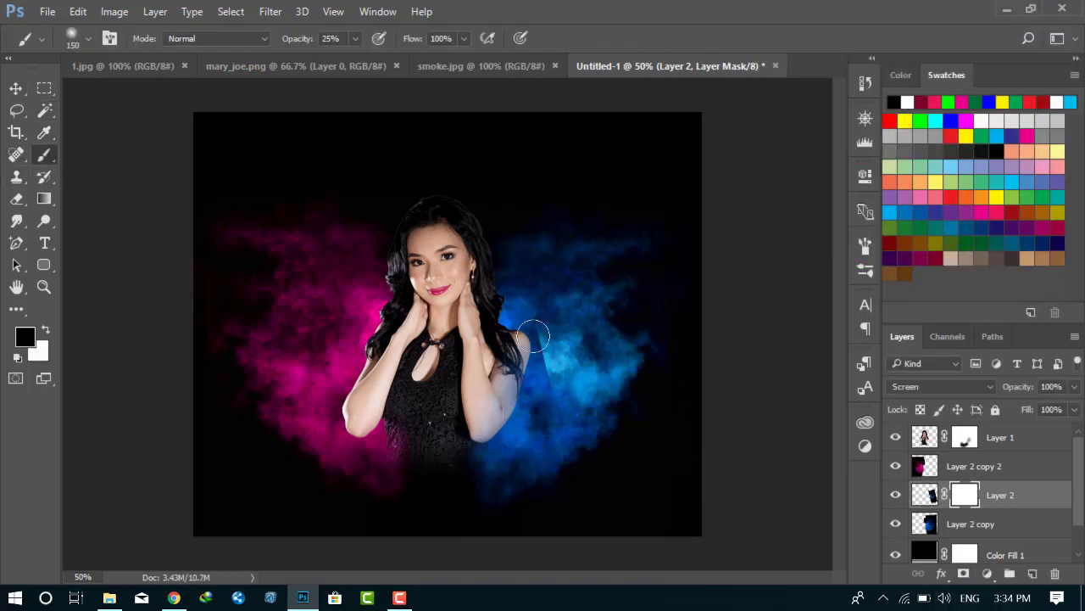
left_click_drag(533, 336, 537, 386)
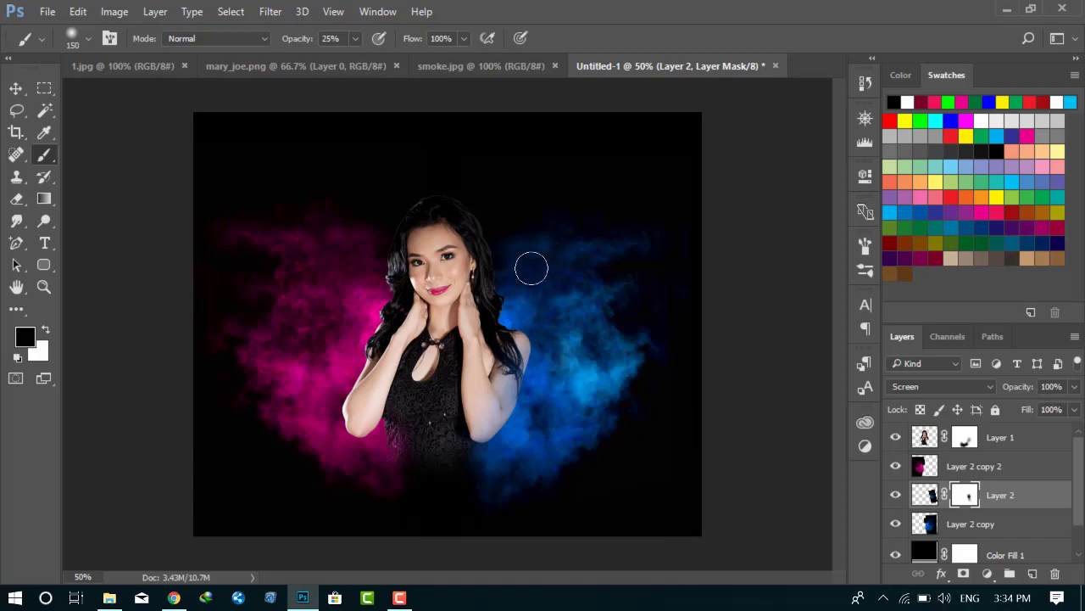
key("v")
left_click_drag(675, 213, 574, 371)
- Scale the smoke to about 161%, tilt it 4° and raise it, then Alt-drag a copy down-right
mouse_move(734, 206)
left_mouse_down()
mouse_move(766, 298)
mouse_move(764, 286)
left_mouse_up()
mouse_move(675, 306)
left_mouse_down()
mouse_move(638, 208)
mouse_move(654, 136)
left_mouse_up()
left_click(689, 37)
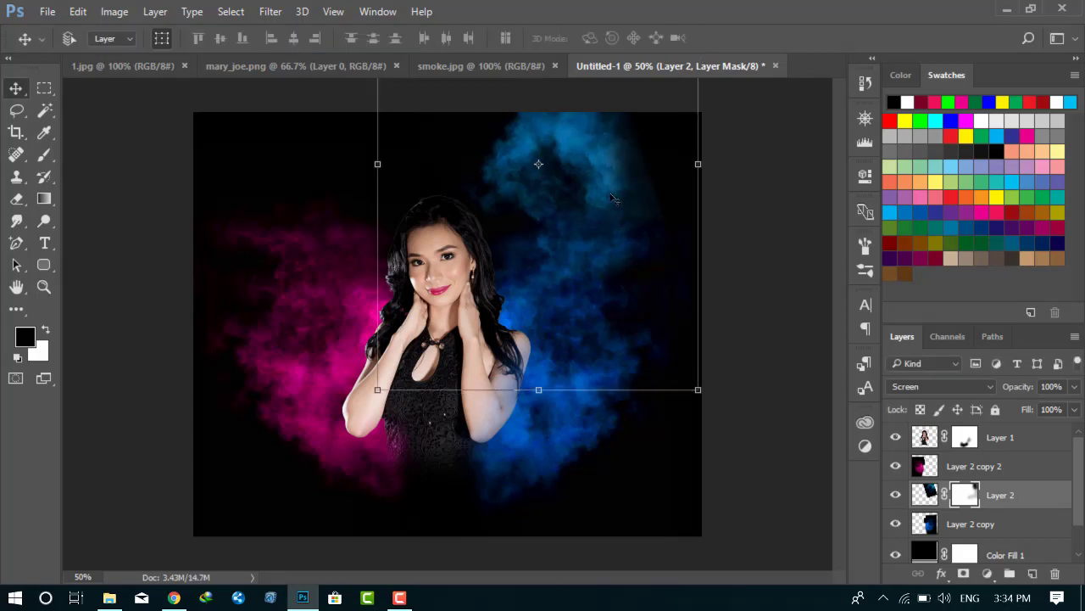
left_click_drag(570, 375, 648, 498)
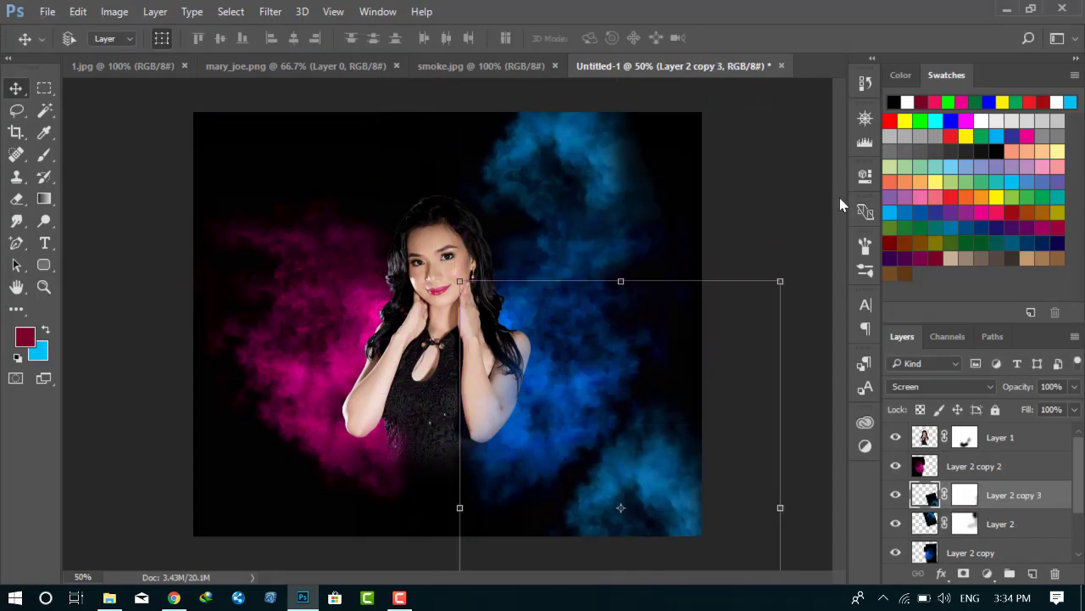
- Rotate Layer 2 copy 3 about 106° and reposition it lower right
key("ctrl+t")
left_click_drag(793, 270, 729, 585)
mouse_move(664, 543)
left_mouse_down()
mouse_move(725, 467)
mouse_move(708, 459)
left_mouse_up()
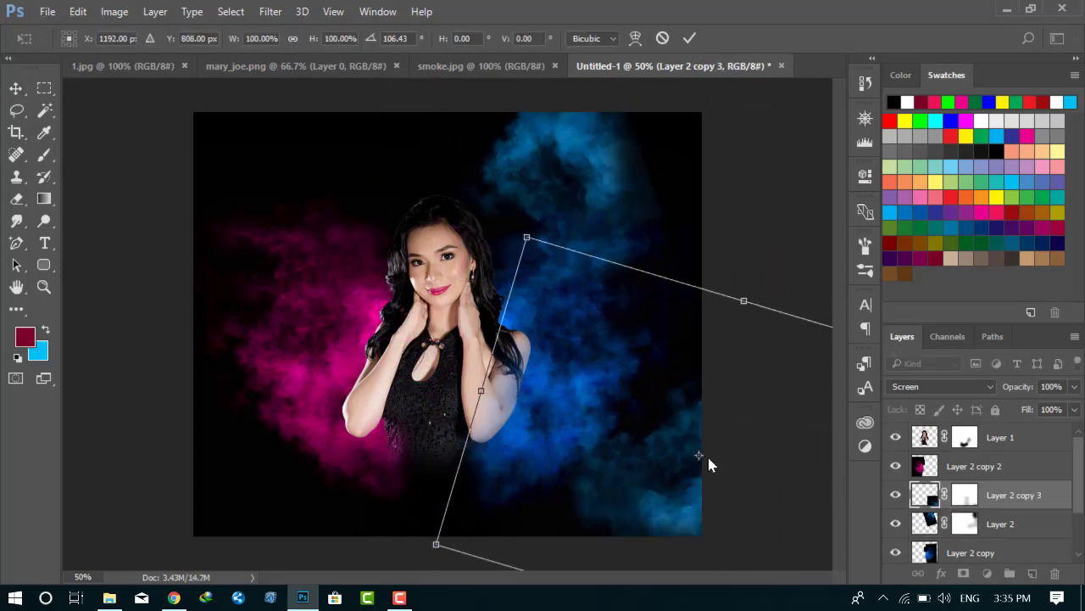
left_click(690, 38)
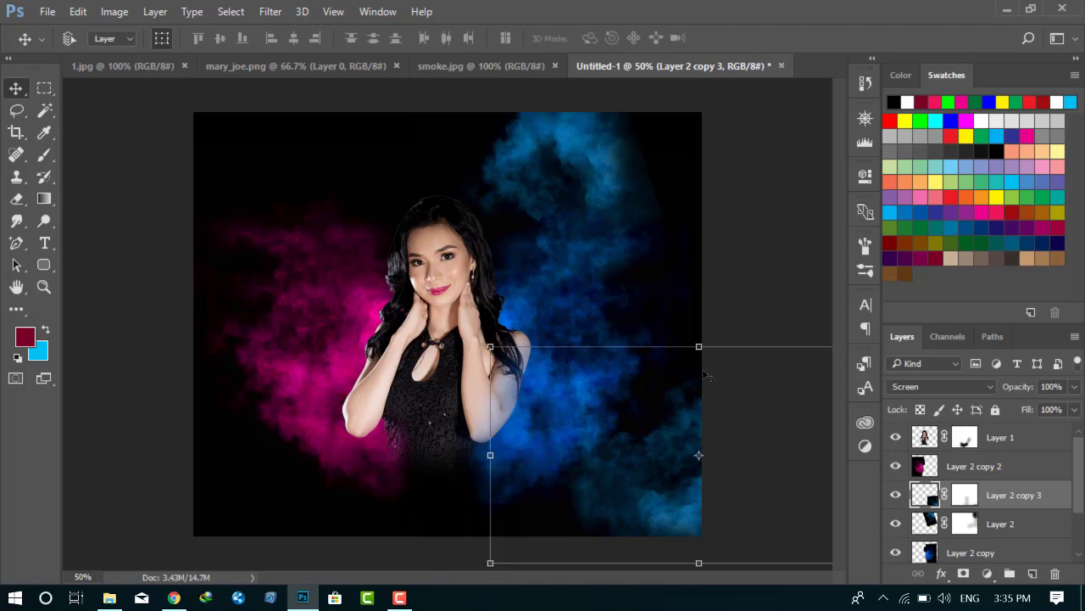
- Reselect Layer 2 copy 3 and Alt-drag a duplicate into the upper-left corner
left_click(930, 526)
key("alt+bracketright")
left_click_drag(636, 436, 307, 254)
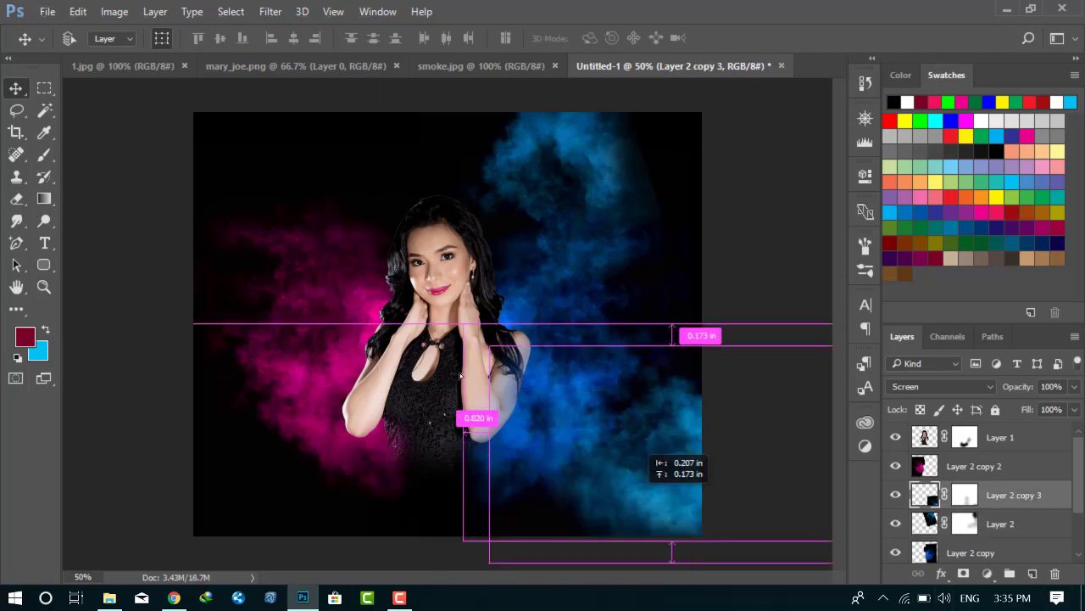
- Merge the selected blue smoke layers into one and set it to Screen blending
left_click(114, 11)
mouse_move(155, 11)
left_click(691, 246)
left_click(1009, 524, "shift")
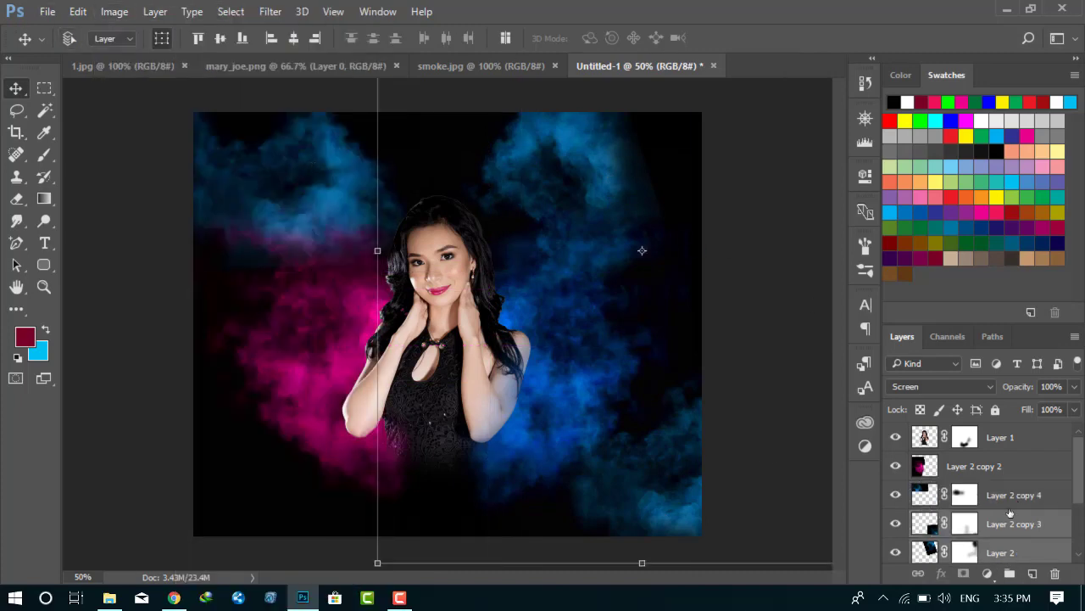
scroll(1009, 511, "down", 1)
left_click(999, 524, "shift")
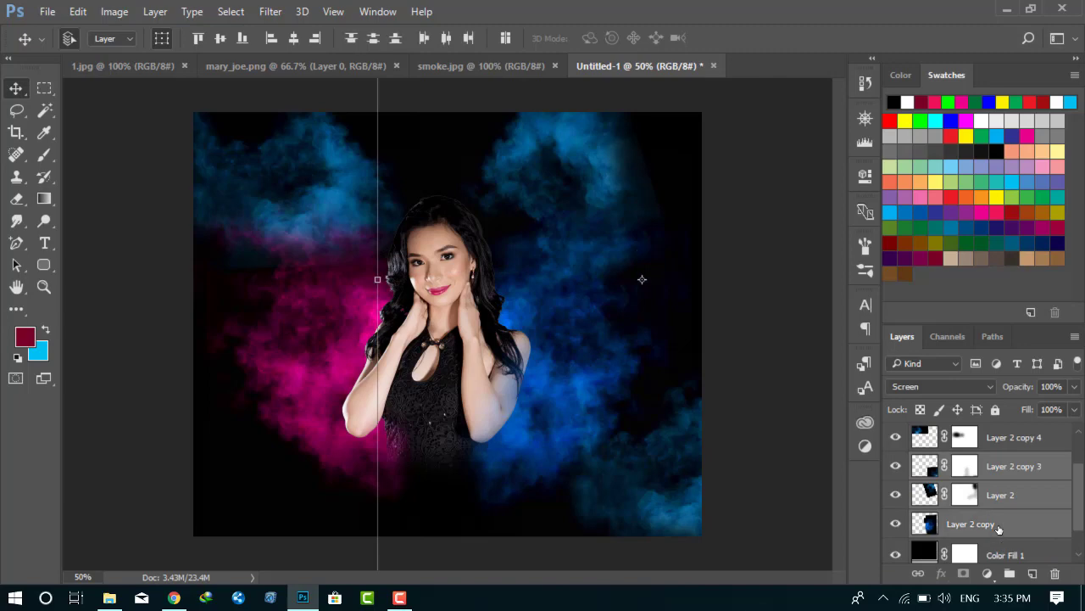
key("ctrl+e")
left_click(946, 387)
left_click(932, 170)
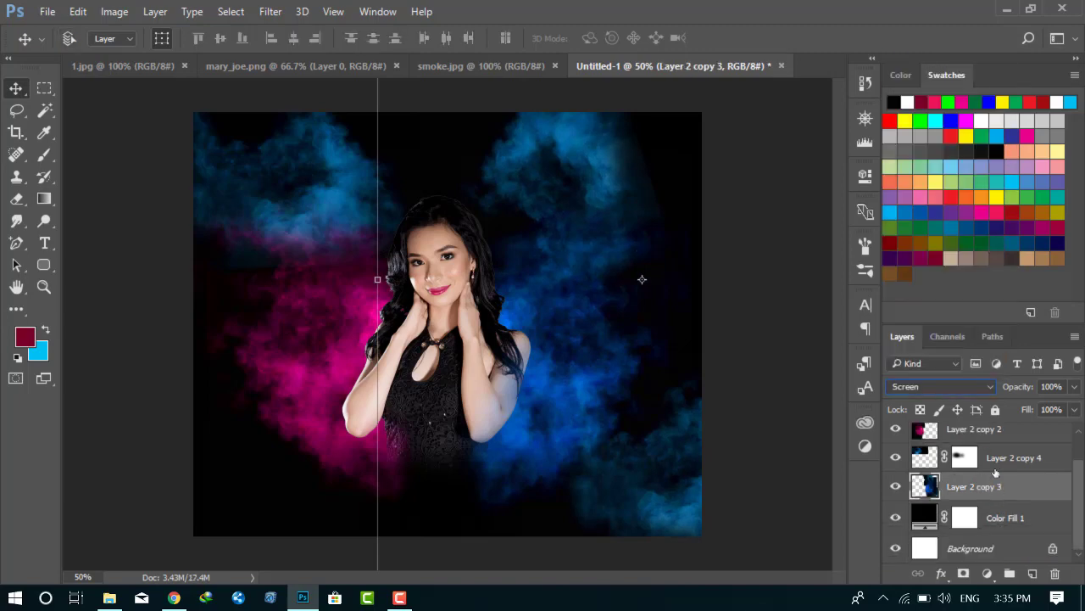
- Tint Layer 2 copy 4 pink with Hue +117 and Saturation +36, then Alt-drag a copy lower left
left_click(992, 462)
left_click(115, 11)
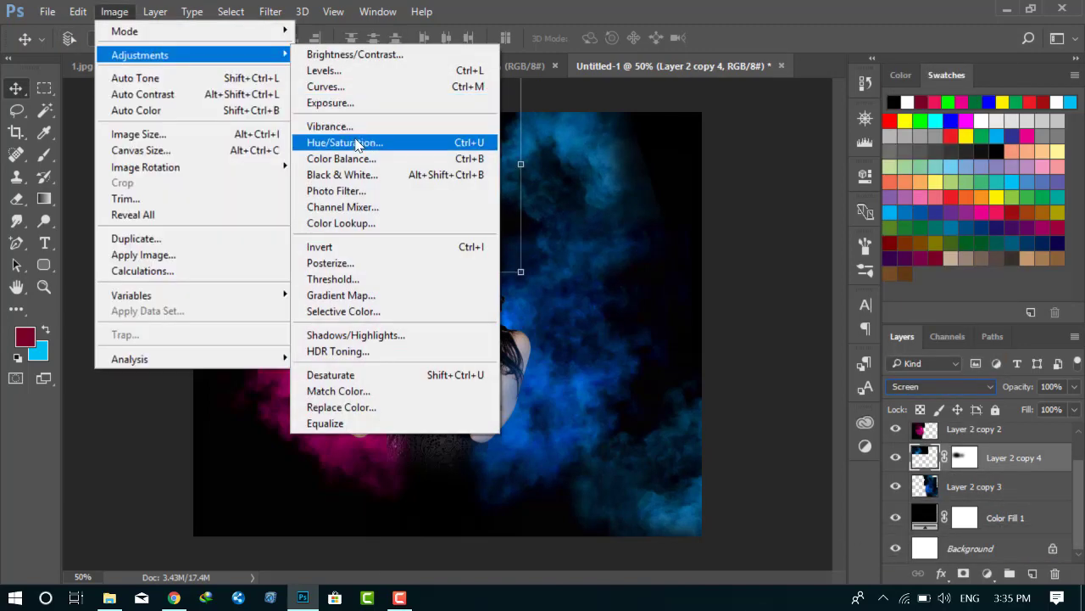
left_click(424, 142)
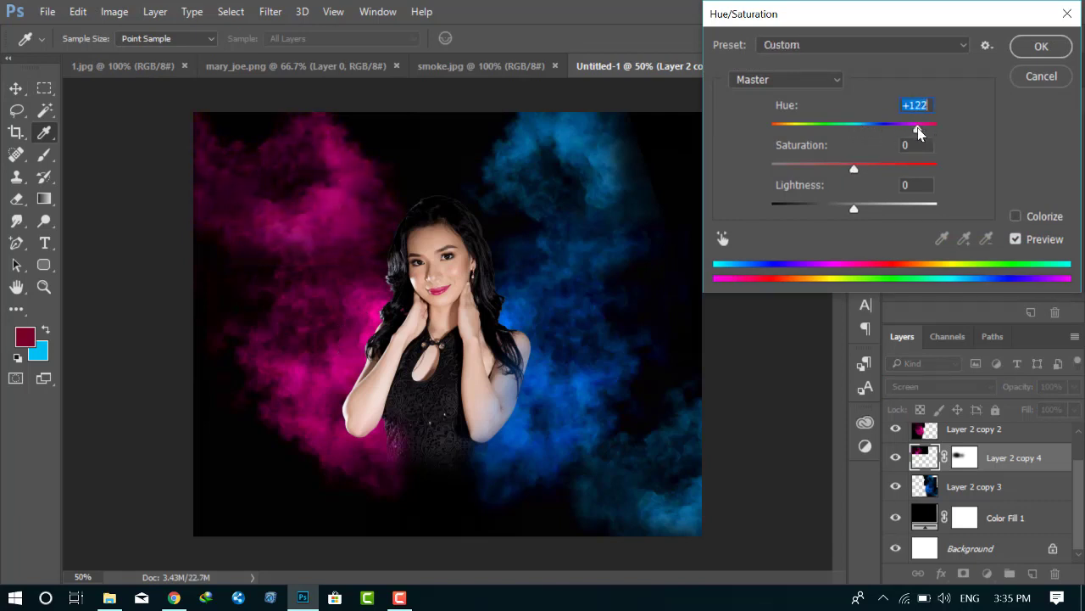
left_click_drag(897, 134, 917, 133)
left_click_drag(853, 173, 885, 173)
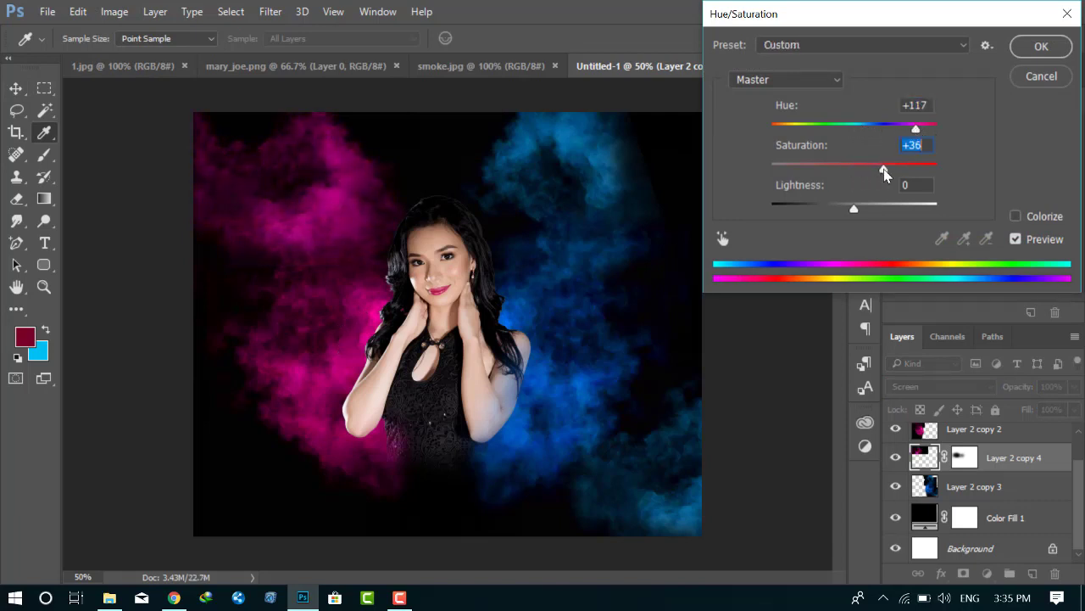
left_click(1039, 48)
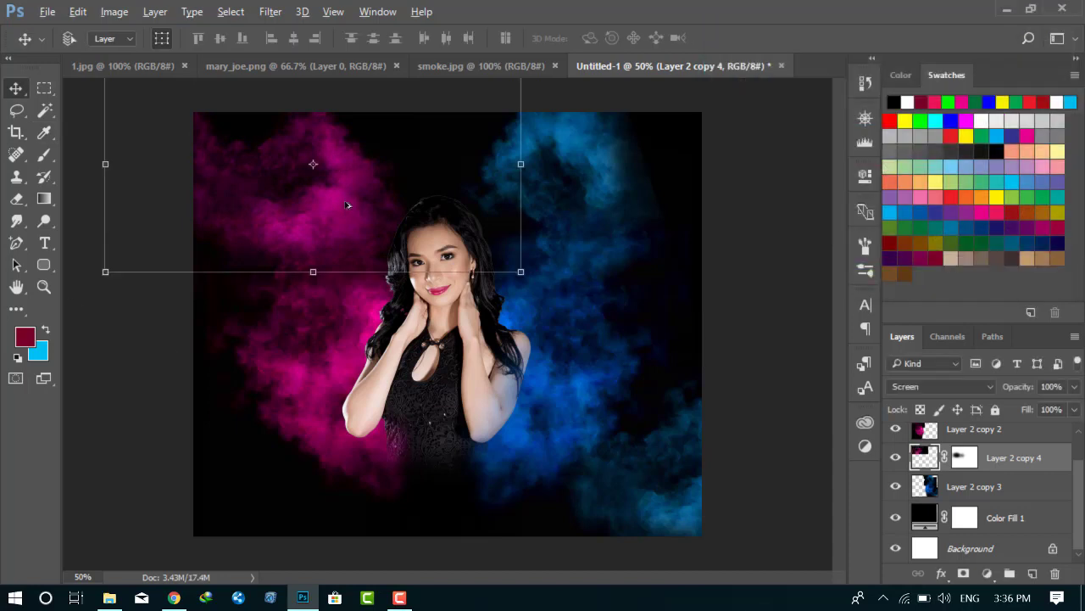
mouse_move(347, 204)
left_mouse_down()
mouse_move(436, 139)
mouse_move(278, 506)
left_mouse_up()
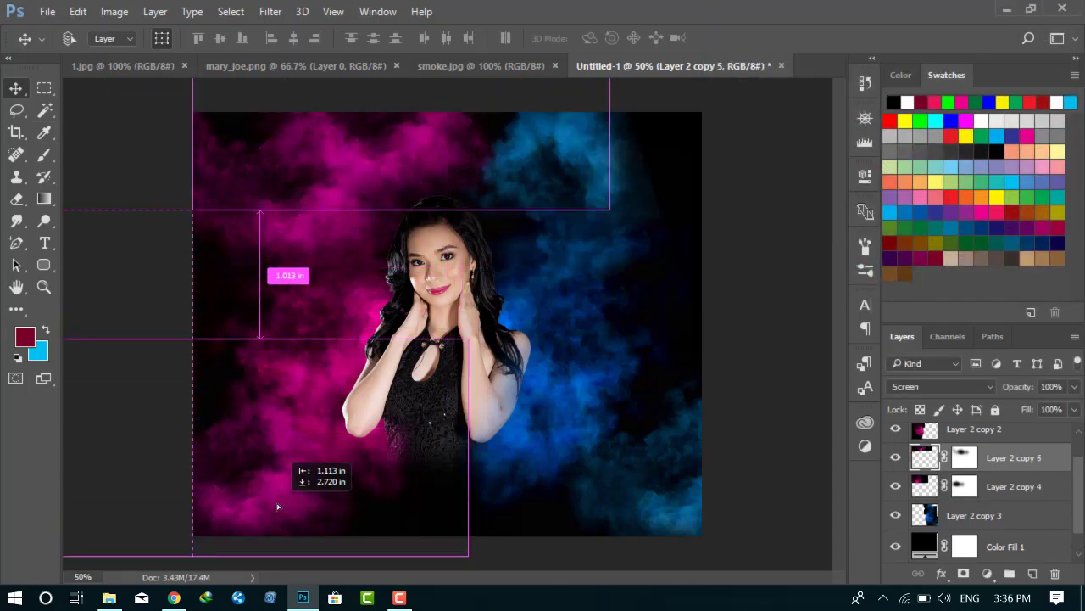
- Duplicate the pink smoke layer and select the new Layer 2 copy 6
key("ctrl+j")
left_click(1016, 486, "shift")
left_click(1010, 515, "shift")
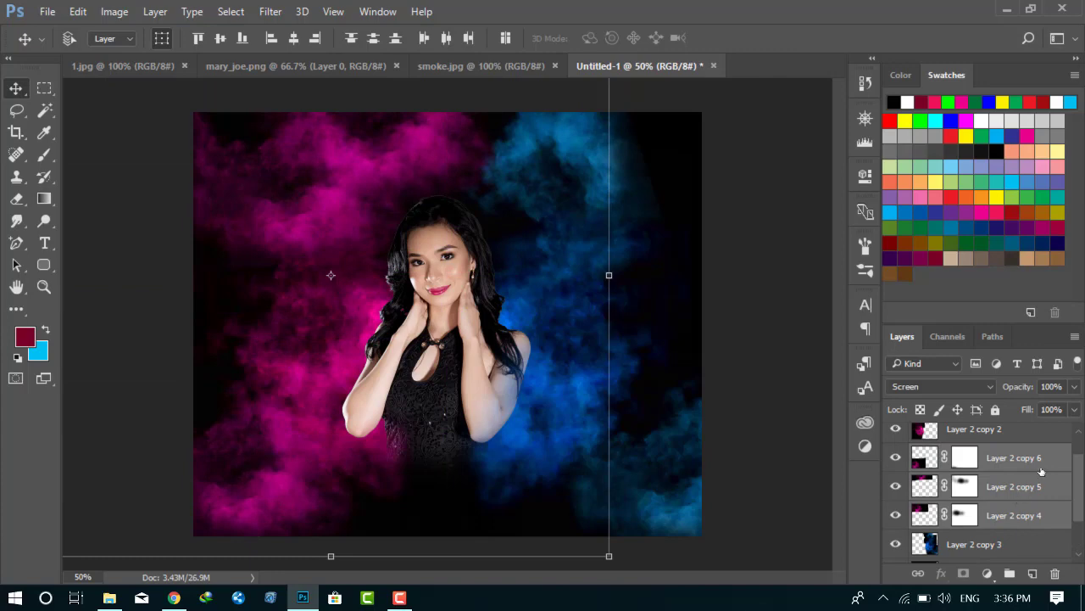
scroll(984, 492, "up", 1)
left_click(910, 471)
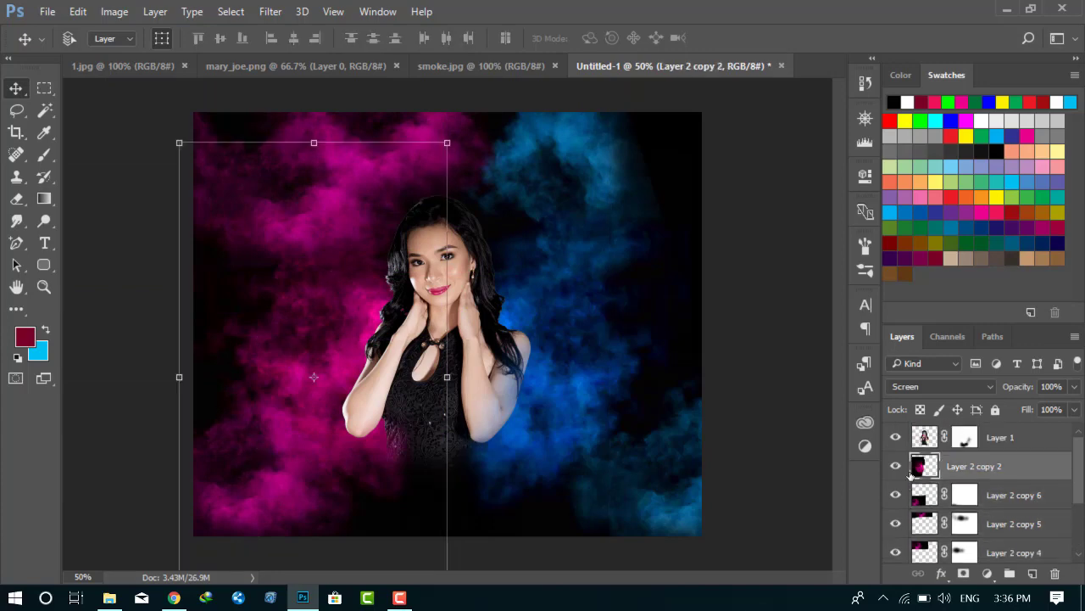
left_click(988, 496)
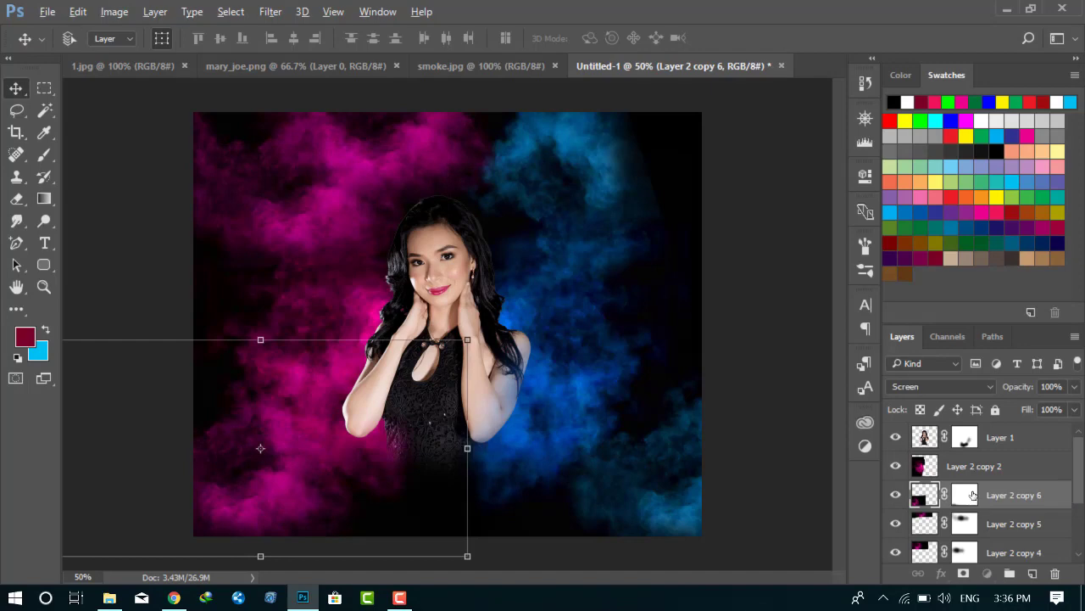
- Copy the mask onto Layer 2 copy 6 keeping its own, duplicate it, and stack the copy above the woman
left_click_drag(965, 437, 965, 494)
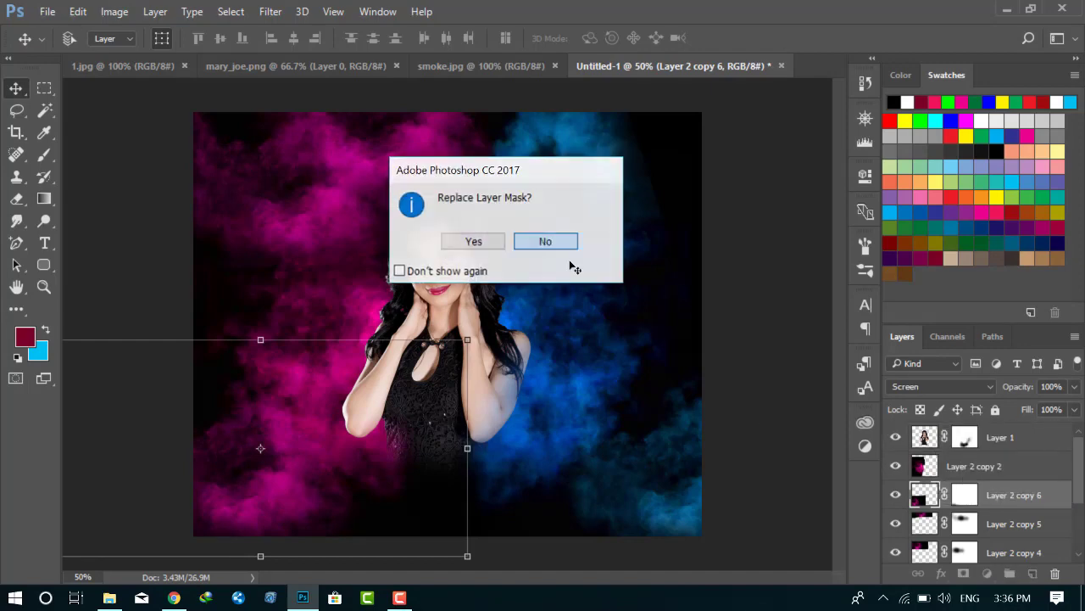
left_click(559, 246)
key("ctrl+j")
mouse_move(1009, 494)
left_mouse_down()
mouse_move(1001, 433)
mouse_move(992, 435)
left_mouse_up()
- Raise the top pink smoke copy up and to the right, then move the selection to Layer 2 copy 5
left_click_drag(330, 441, 447, 262)
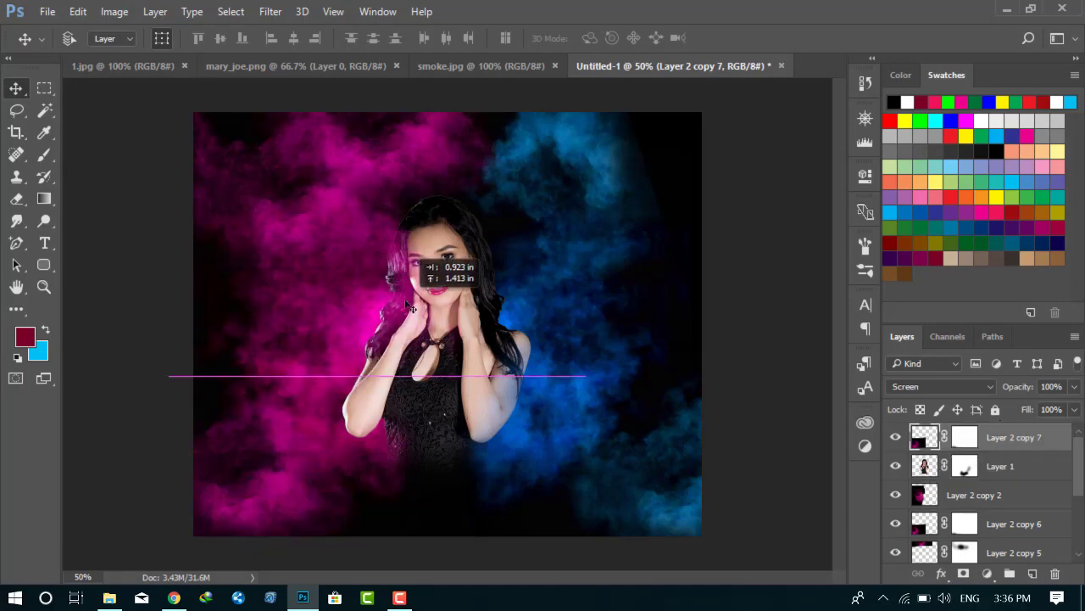
left_click_drag(377, 307, 377, 290)
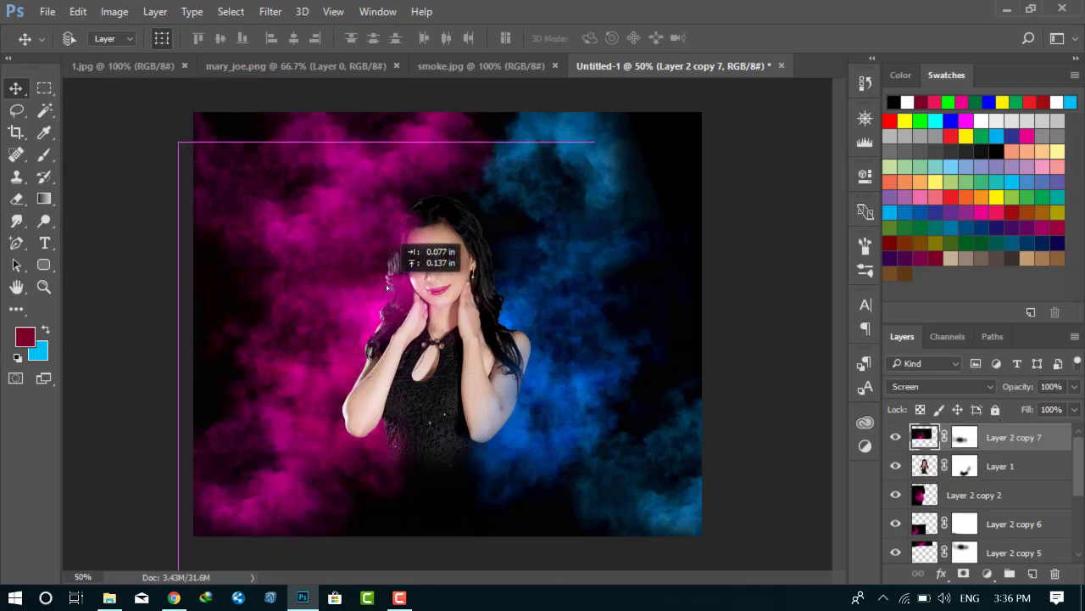
left_click(961, 498)
left_click(916, 528)
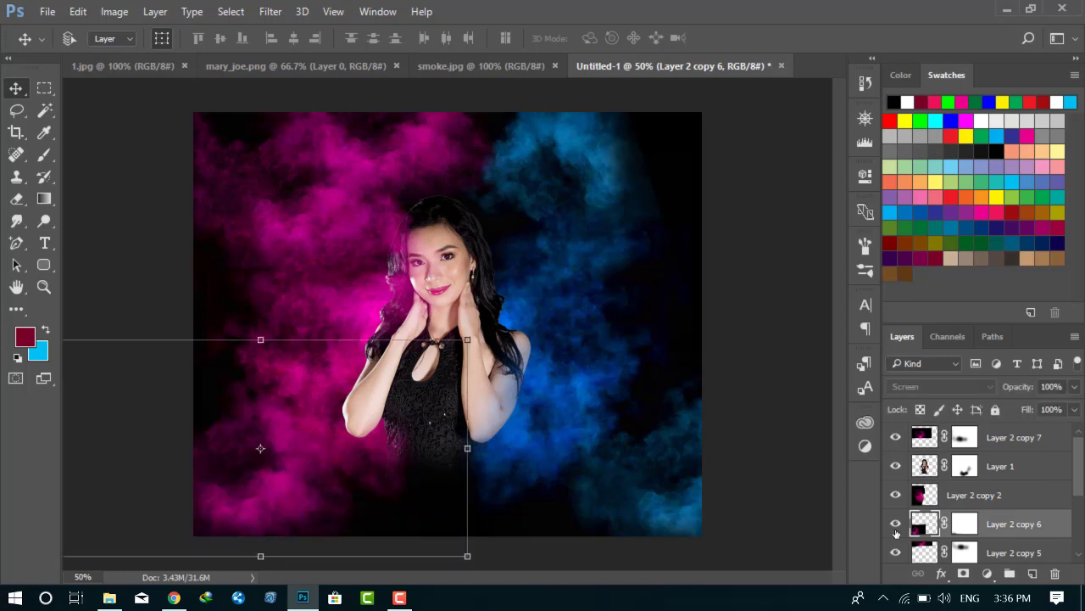
key("alt+bracketleft")
- Drag Layer 2 copy 4's pink smoke further toward the upper-left corner
scroll(959, 547, "down", 1)
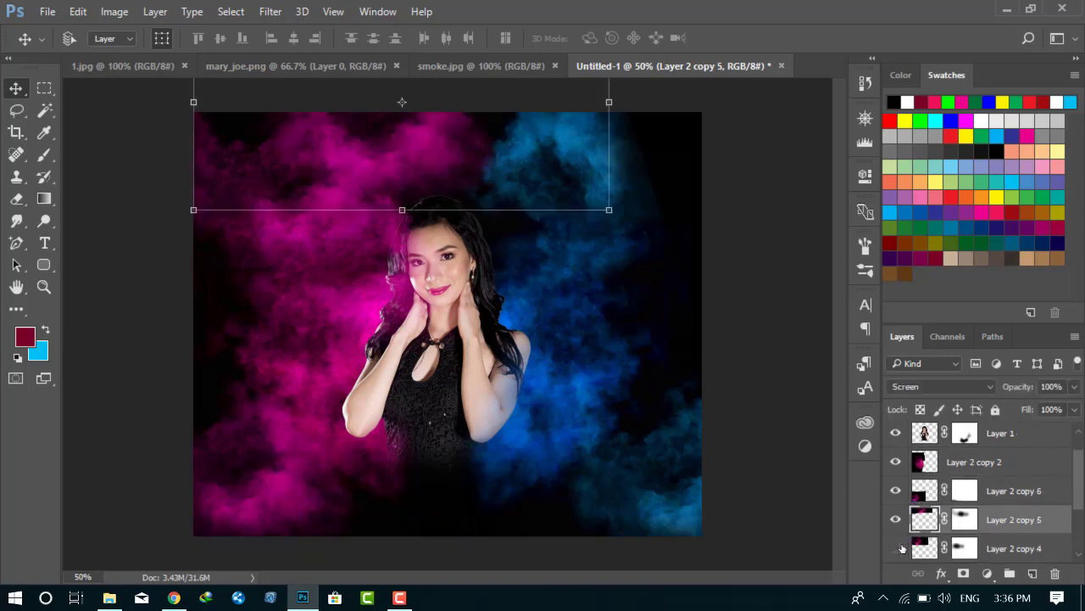
left_click(964, 548)
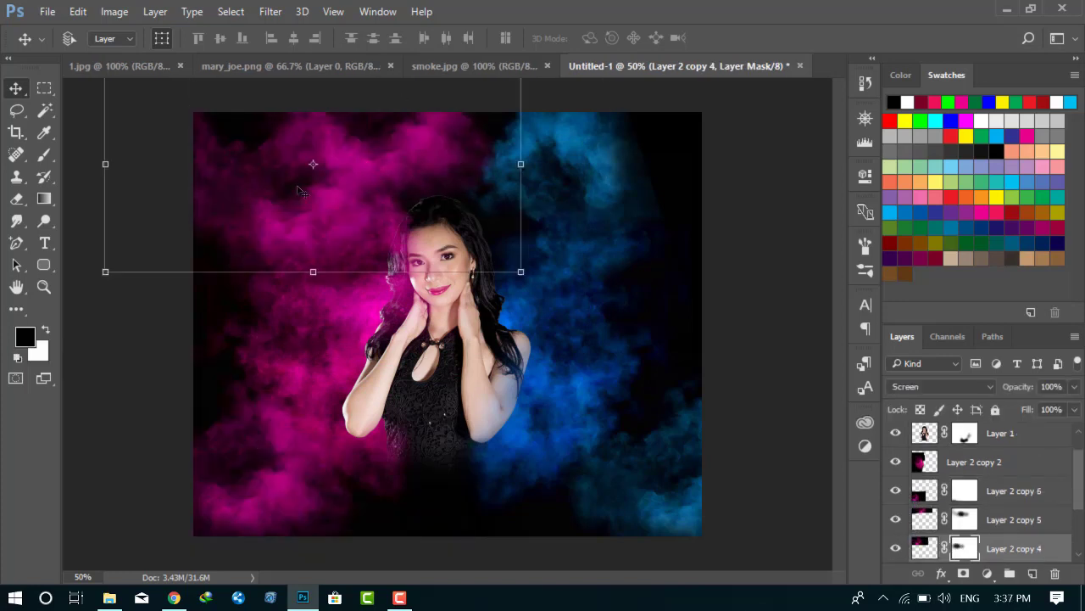
mouse_move(261, 169)
left_mouse_down()
mouse_move(277, 186)
mouse_move(291, 265)
left_mouse_up()
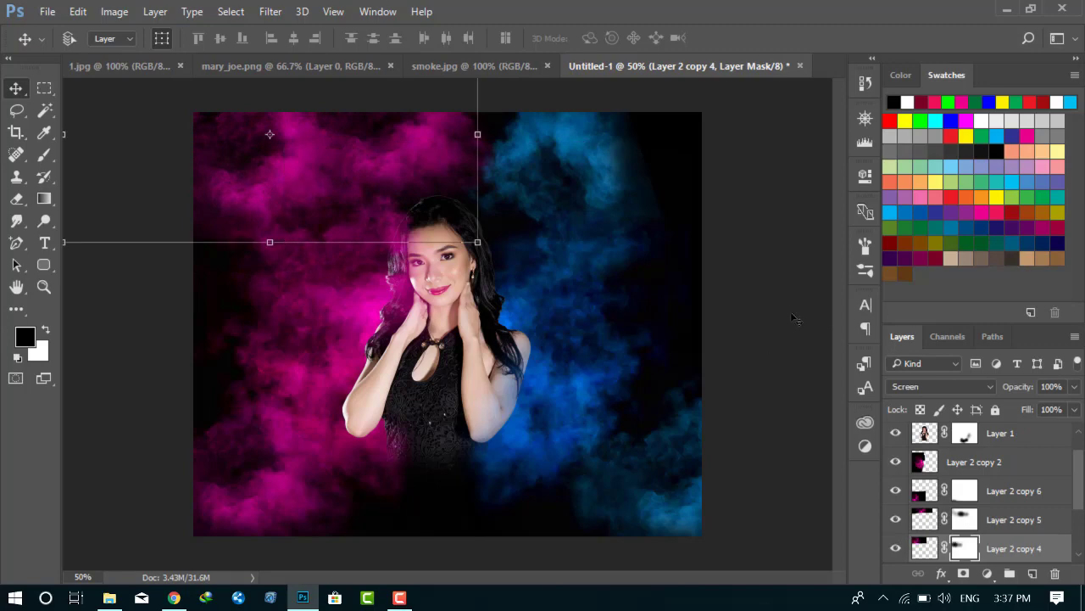
- Browse the smoke layers, ending on Layer 2 copy 6's mask
scroll(967, 521, "down", 2)
left_click(976, 519)
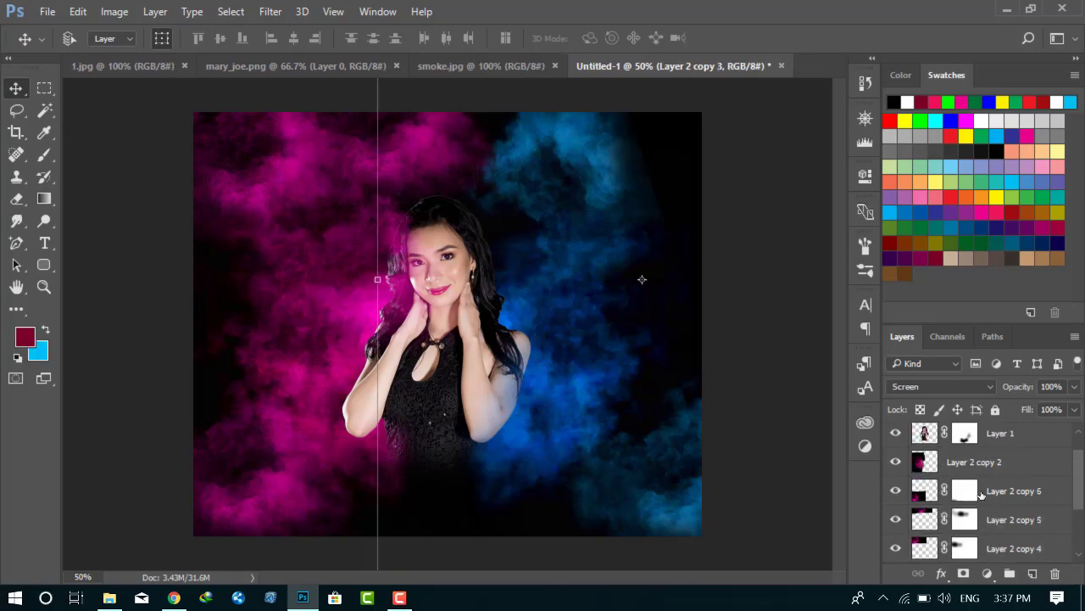
scroll(975, 496, "up", 3)
left_click(963, 494)
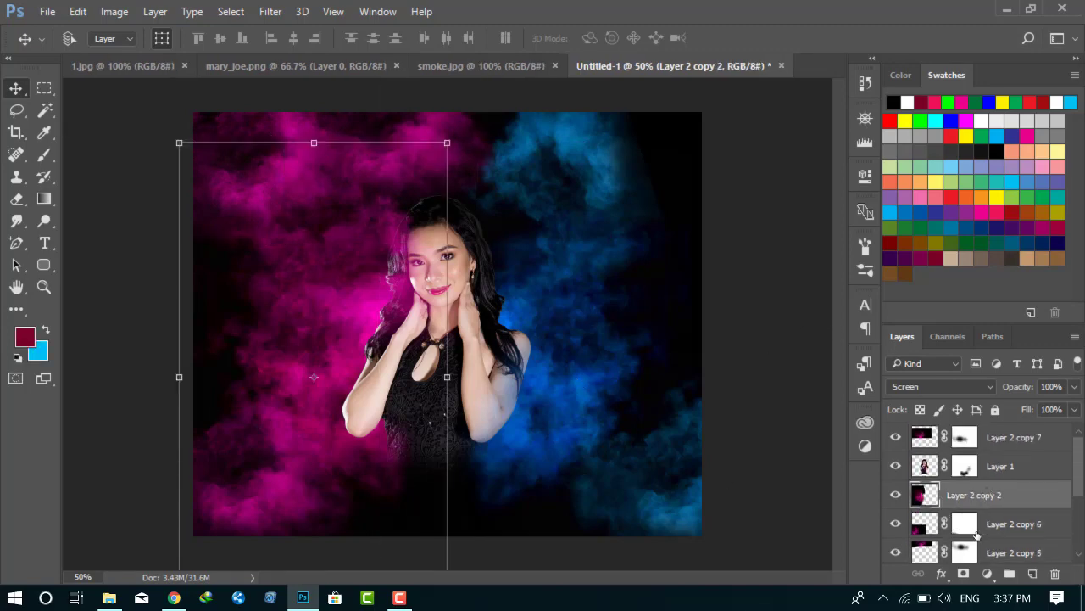
left_click(965, 524)
left_click(924, 523)
- Duplicate Layer 2 copy 6 above the woman, move it centre-right and rotate it to 76.61°
left_click(966, 523)
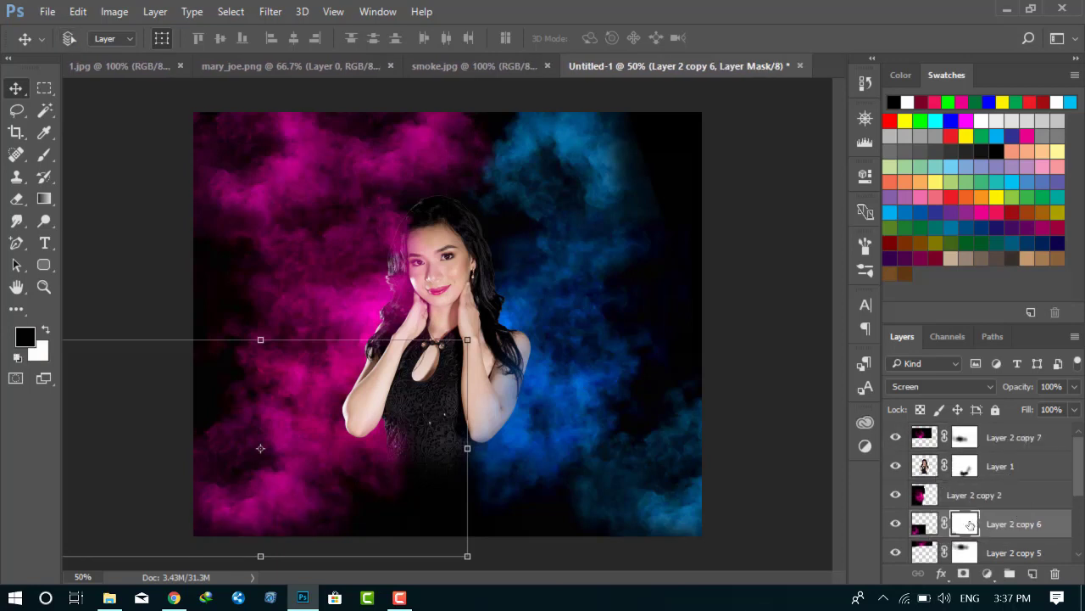
left_click_drag(990, 524, 981, 475)
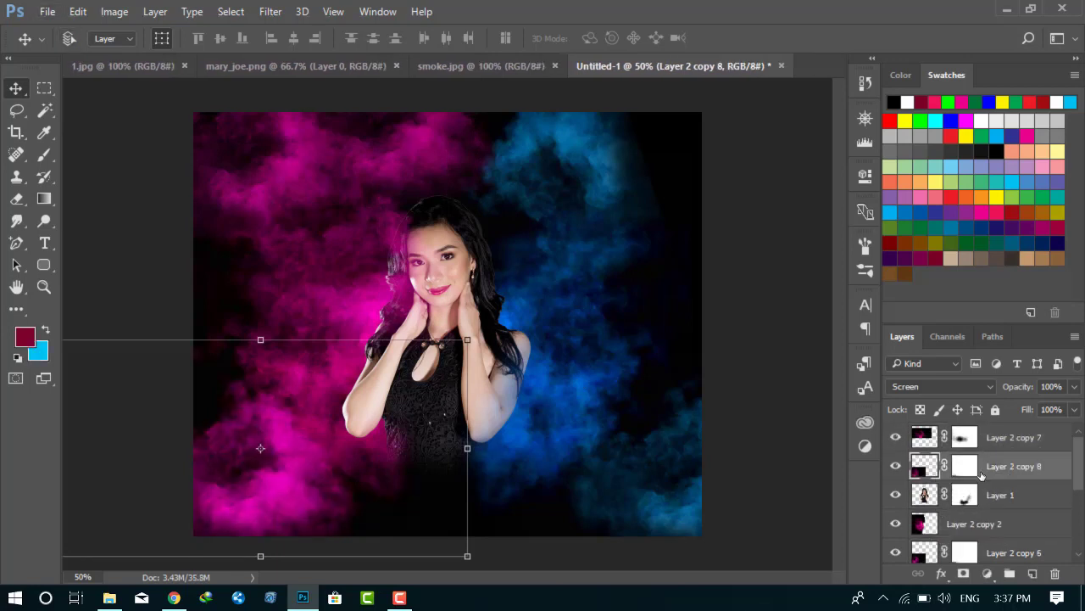
left_click_drag(270, 456, 564, 327)
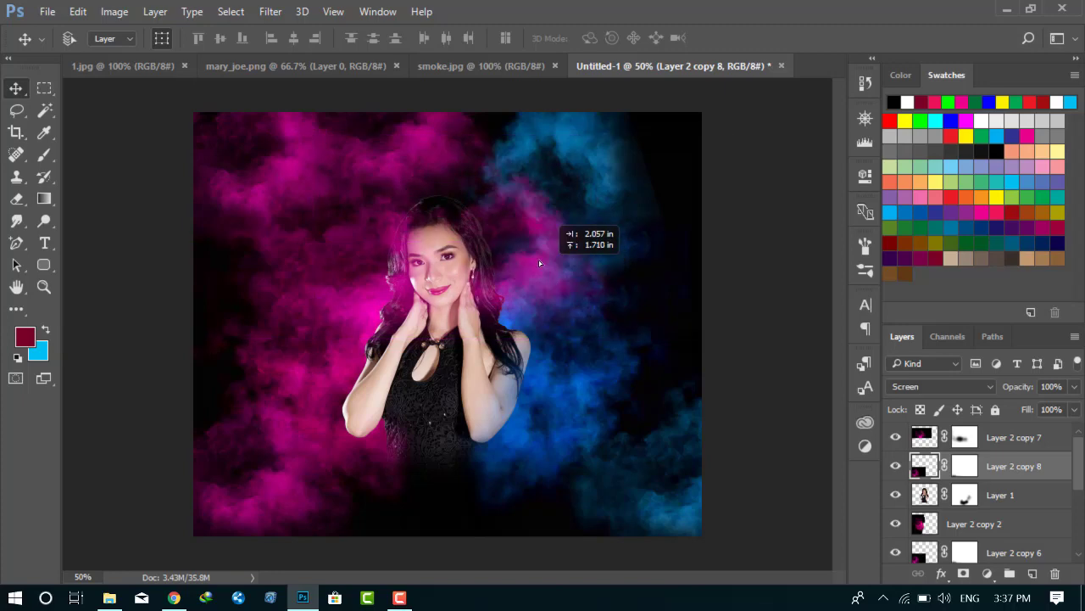
key("ctrl+t")
left_click_drag(746, 412, 636, 400)
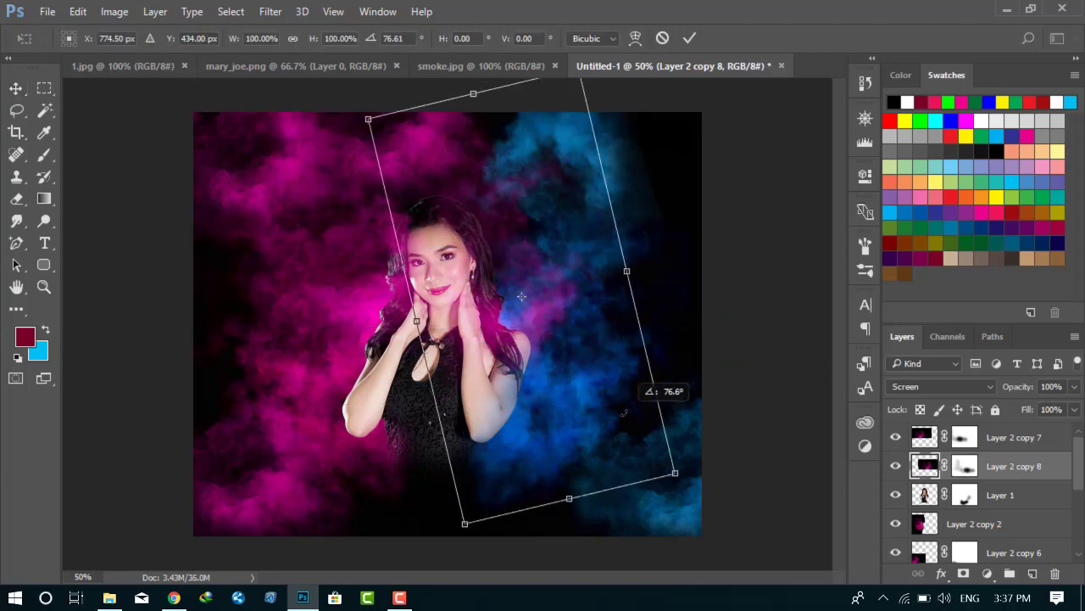
left_click(689, 37)
- Preview Hue +43 and Saturation +5 on the smoke, close Hue/Saturation unapplied, and select the woman's layer
left_click(114, 11)
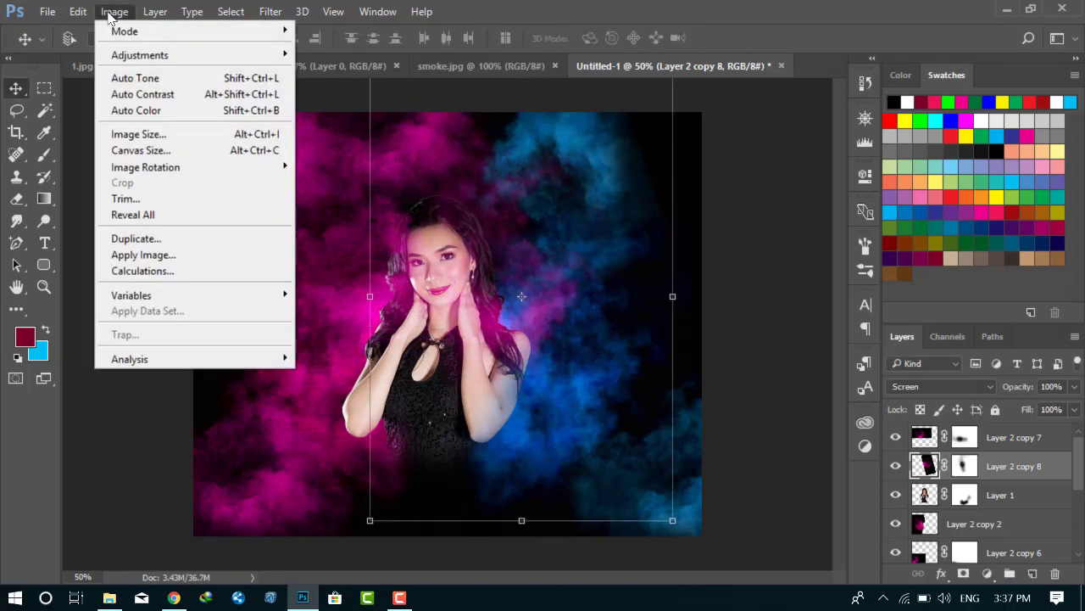
left_click(407, 143)
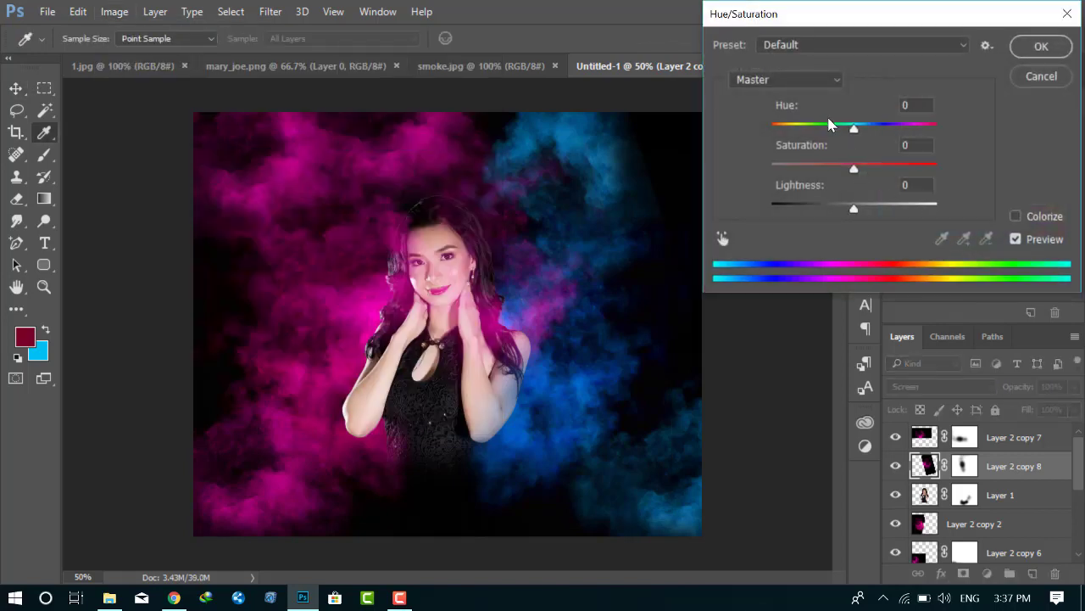
left_click_drag(853, 128, 890, 127)
left_click_drag(854, 168, 771, 168)
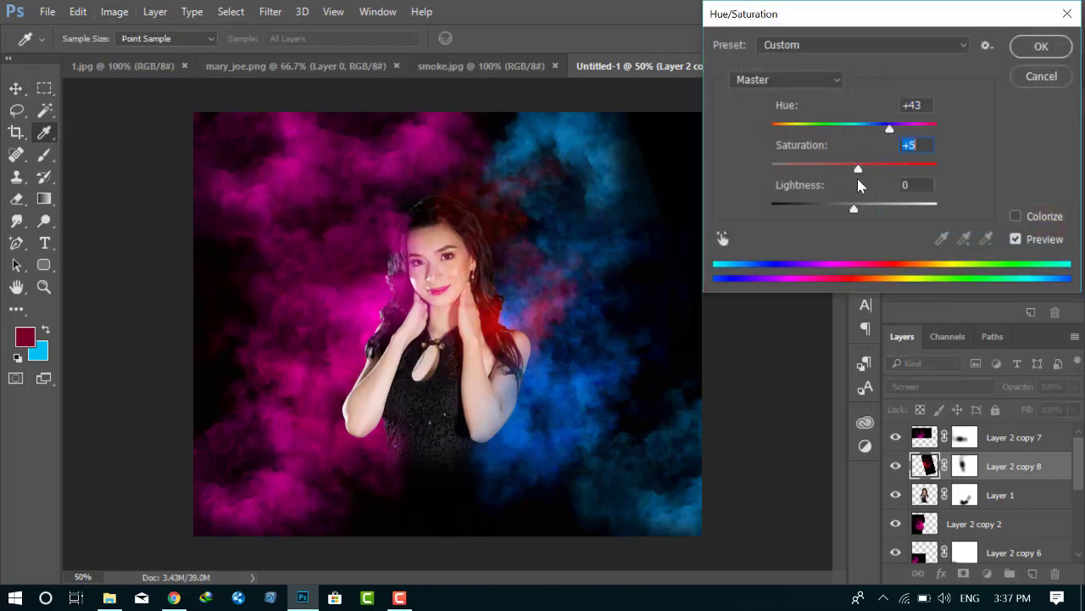
left_click(1034, 76)
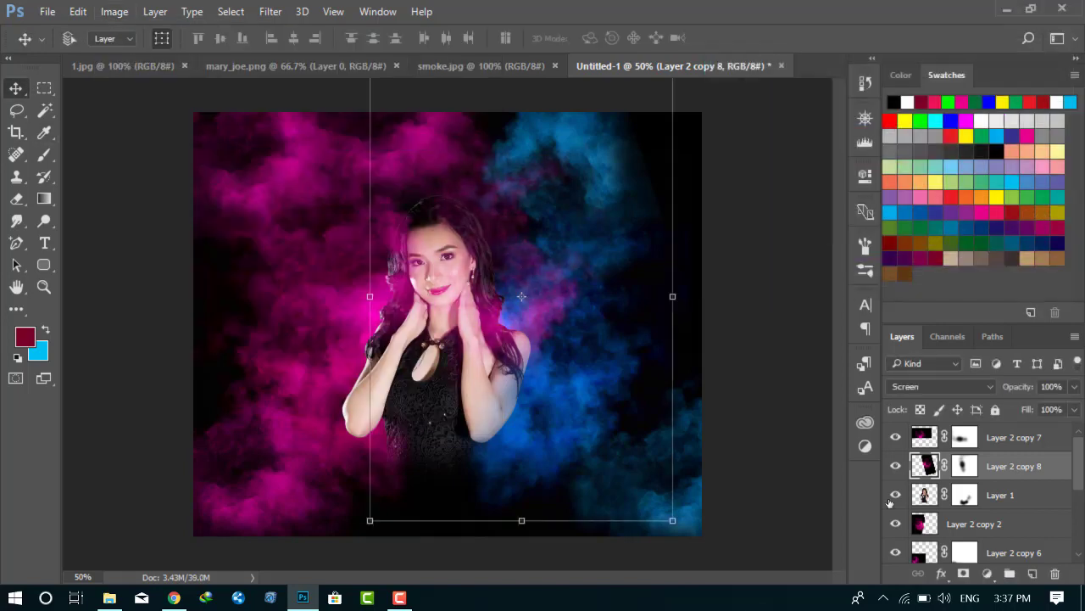
left_click(998, 494)
left_click(481, 65)
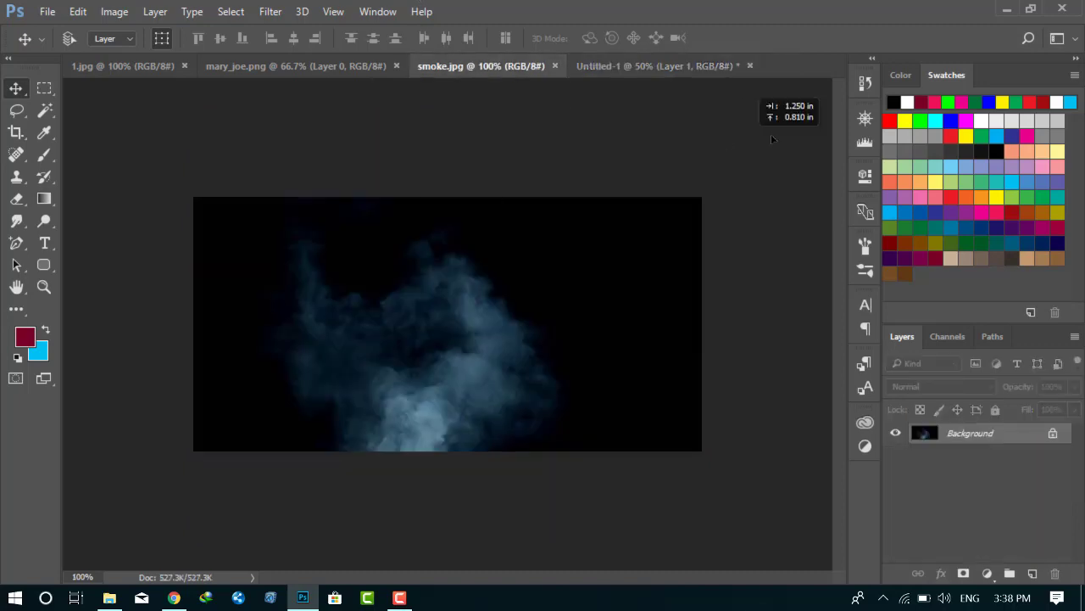
- Bring smoke.jpg into Untitled-1 as Layer 2, rotate it about 78°, and set it to Screen
left_click_drag(771, 134, 626, 171)
key("ctrl+t")
mouse_move(734, 275)
left_mouse_down()
mouse_move(617, 228)
mouse_move(561, 318)
left_mouse_up()
left_click(689, 37)
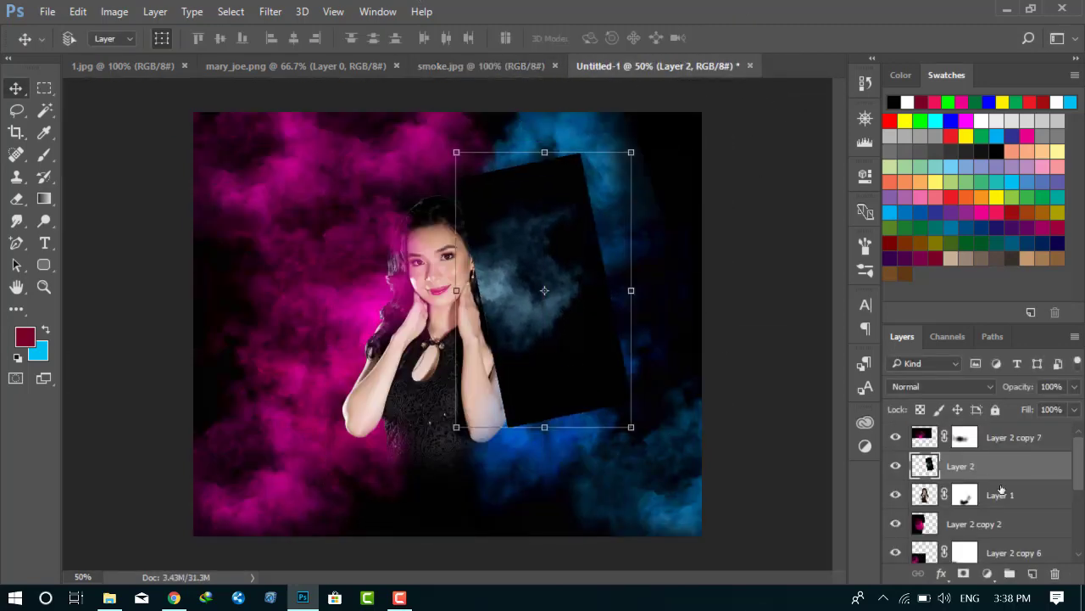
left_click(915, 385)
left_click(920, 163)
- Boost Layer 2's saturation to +100 and mask the blue smoke off her face and neck
left_click(114, 11)
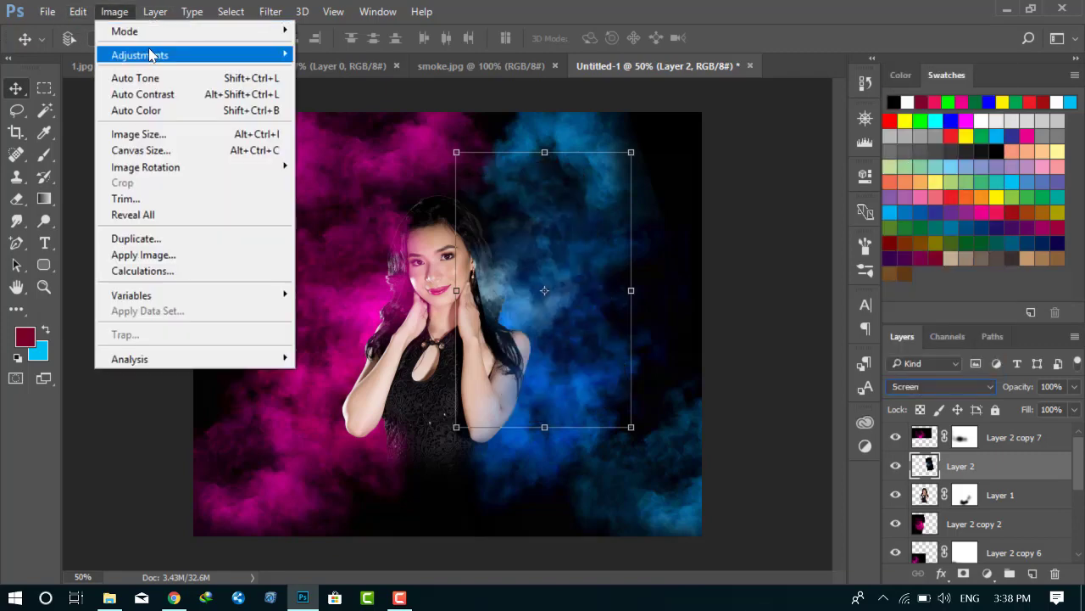
mouse_move(140, 55)
left_click(365, 141)
left_click_drag(853, 167, 955, 168)
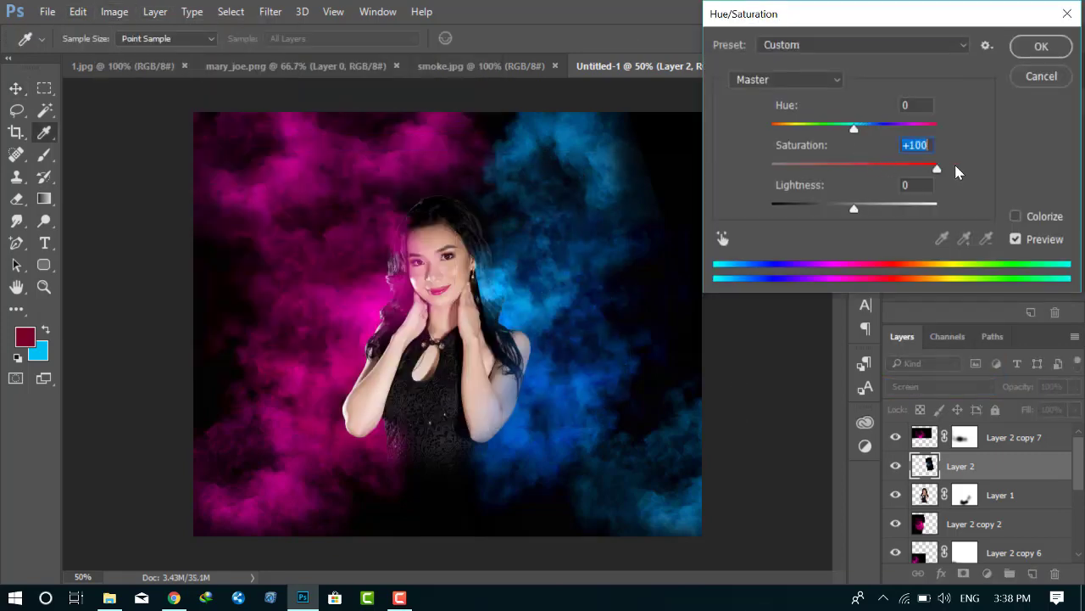
left_click(1042, 46)
left_click(963, 574)
key("d")
left_click(44, 154)
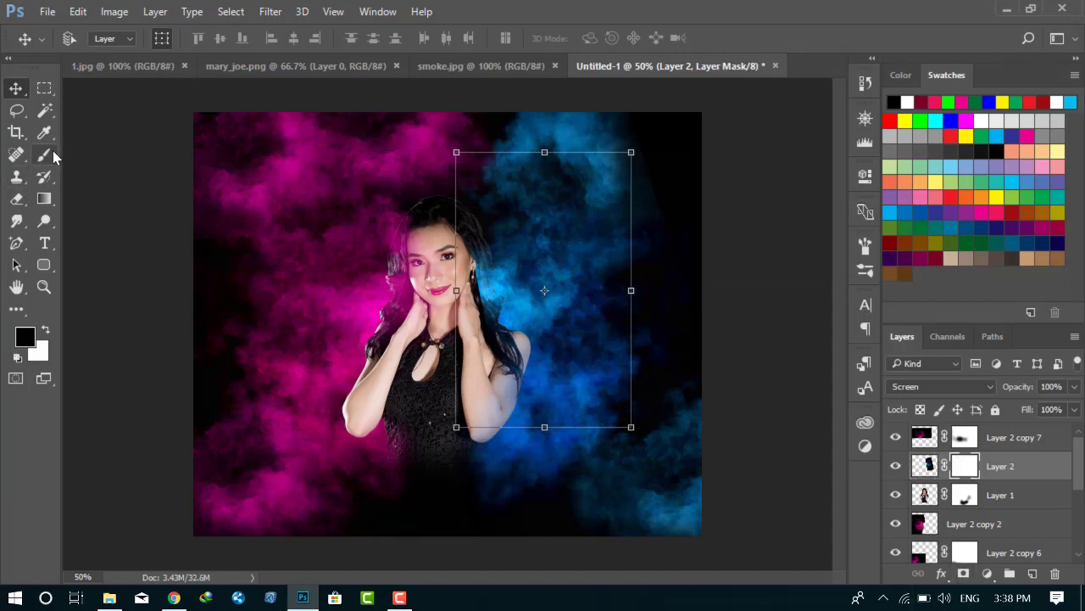
left_click_drag(457, 266, 462, 301)
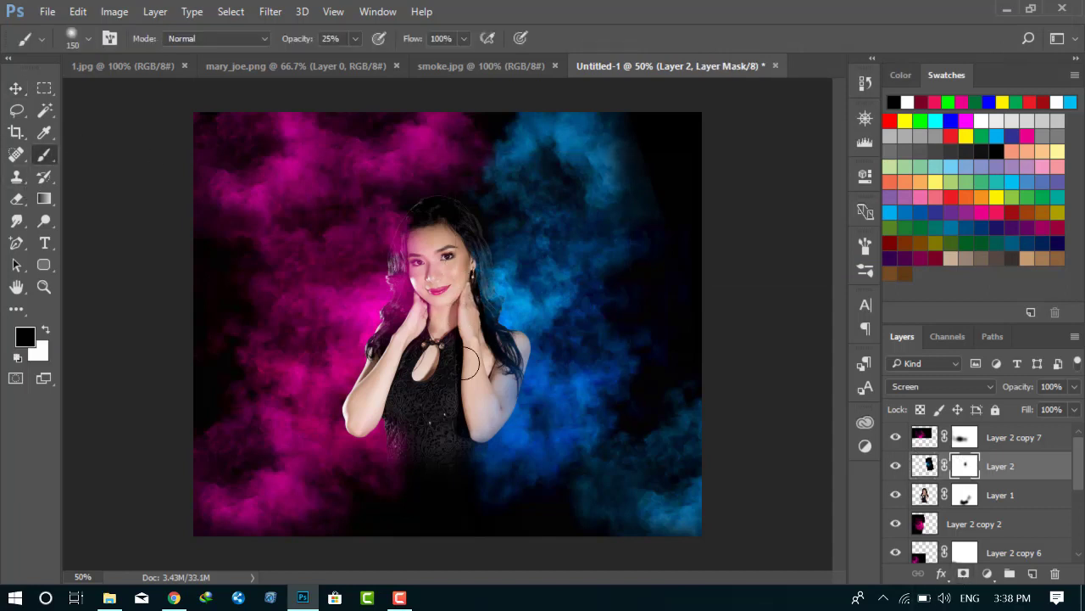
- Enlarge the blue smoke to about 165% and nudge it slightly down-left
key("v")
key("ctrl+t")
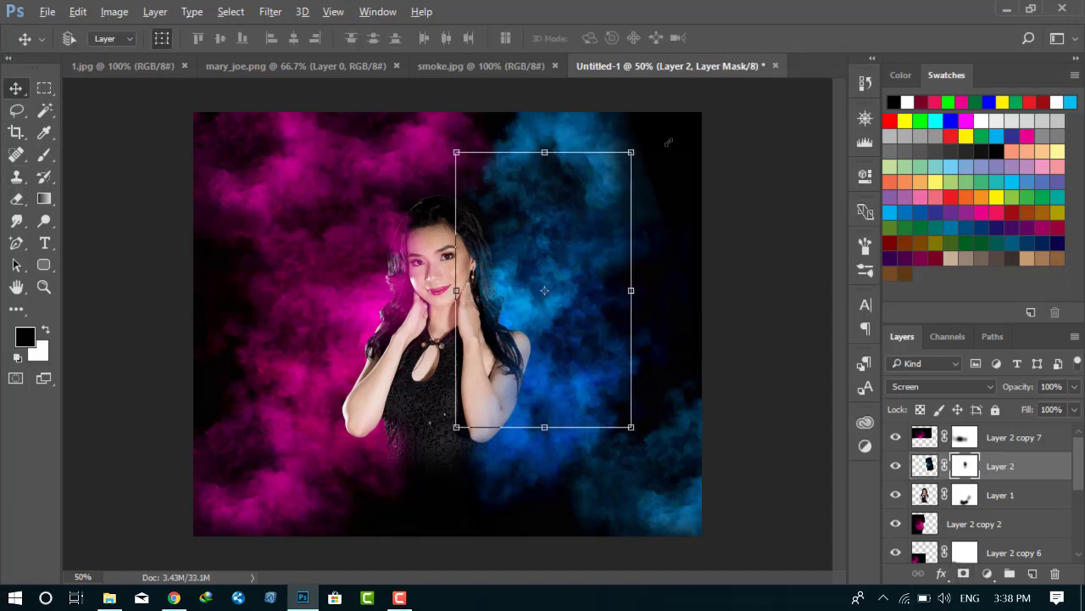
left_click_drag(636, 85, 689, 78)
left_click_drag(543, 290, 535, 297)
- Rotate the blue smoke copy about -45° and give it a layer mask ready for brushing
key("Return")
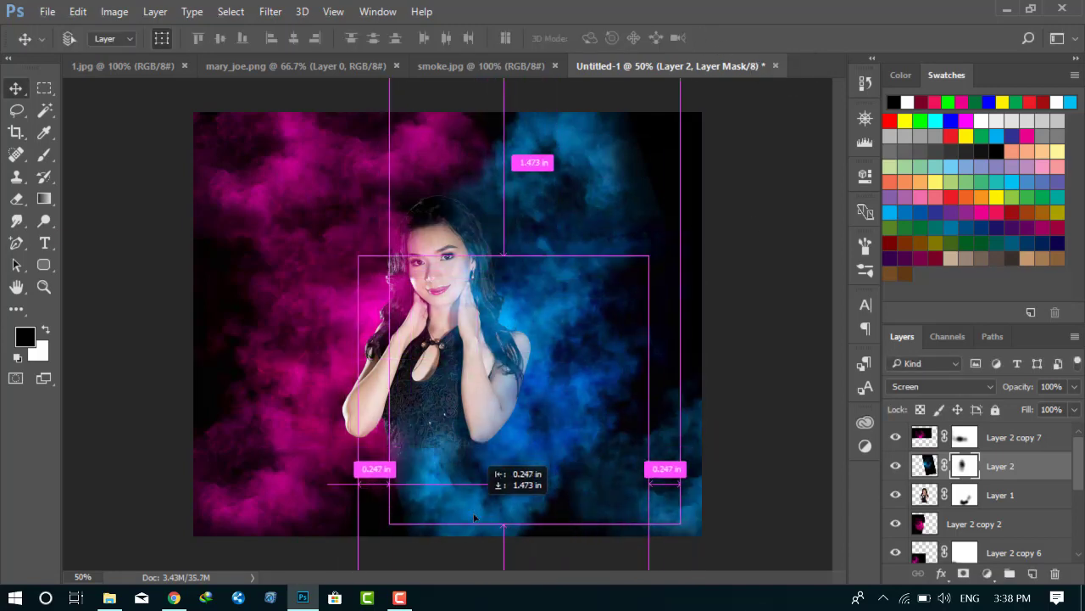
left_click_drag(699, 250, 495, 320)
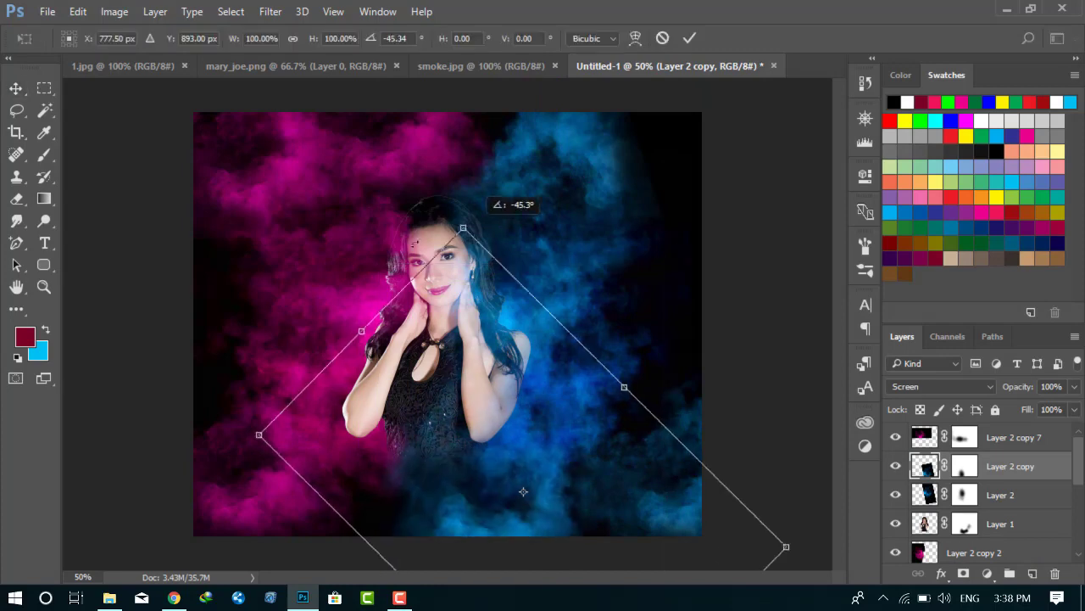
left_click(690, 38)
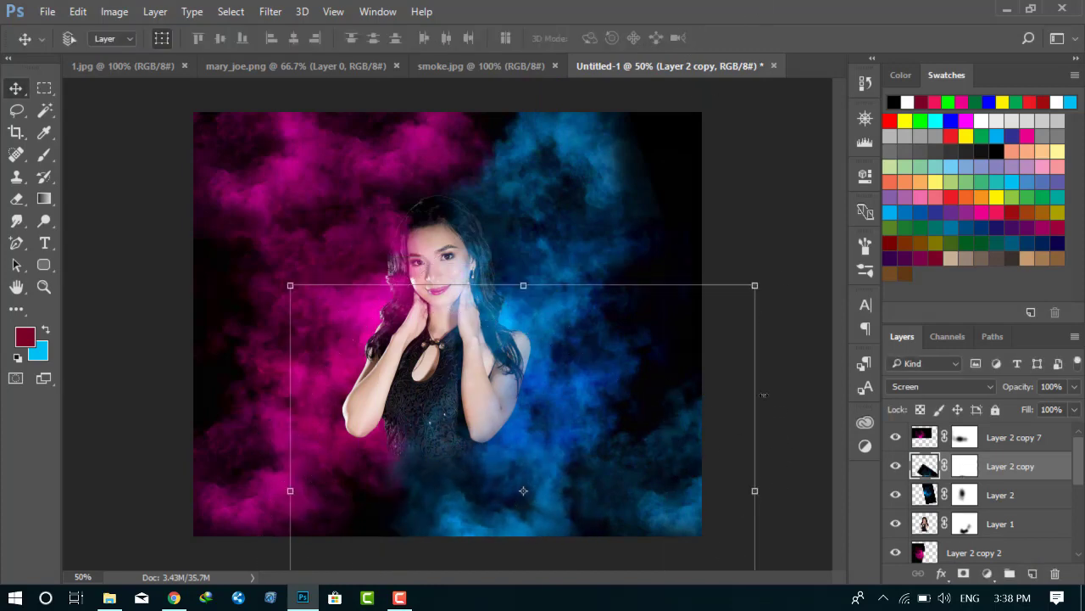
left_click(964, 465)
key("d")
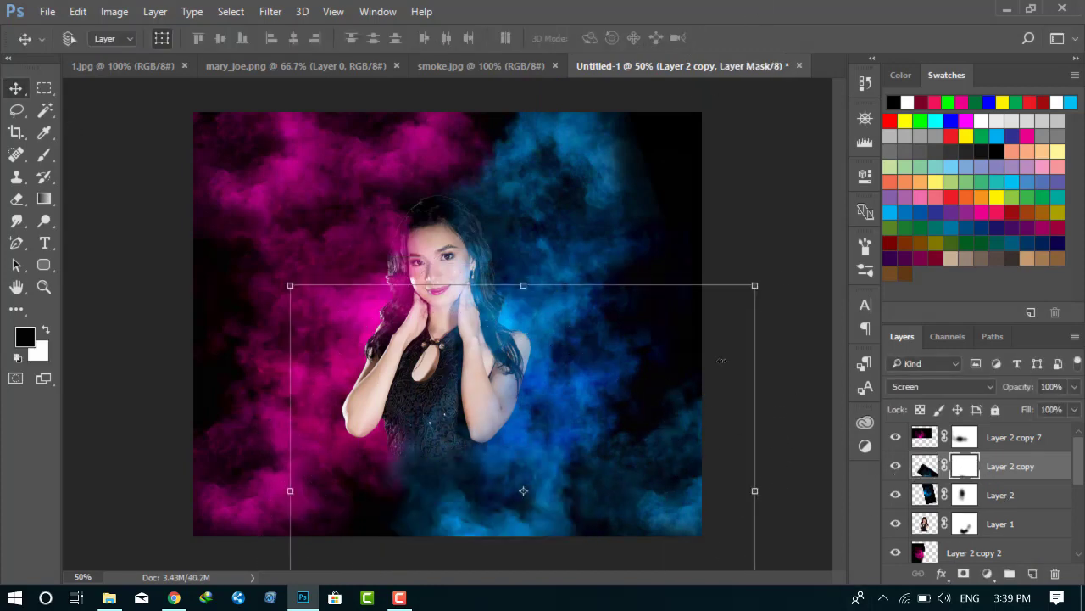
key("b")
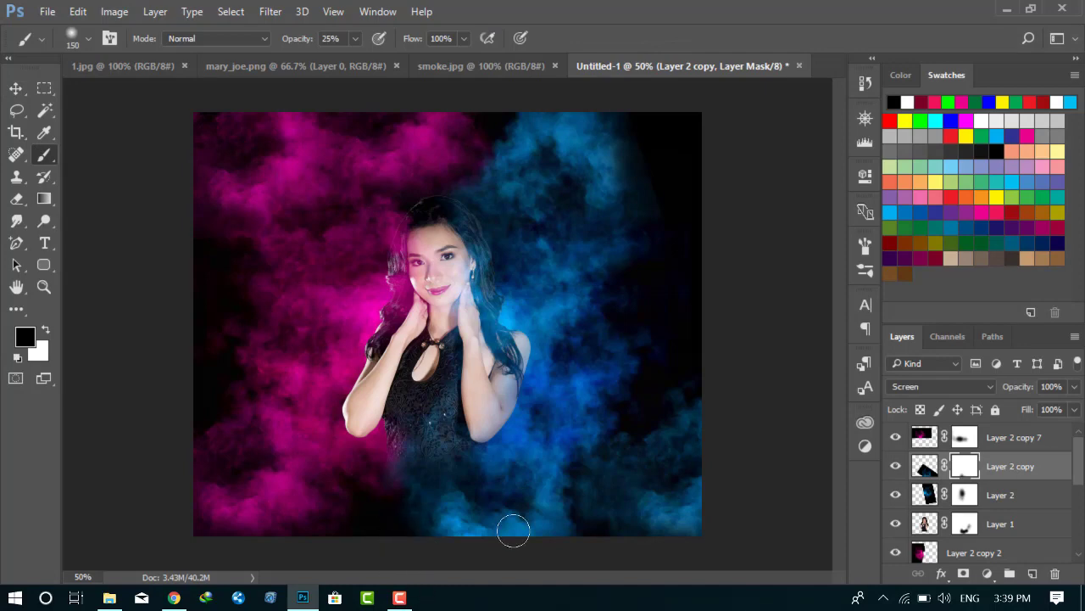
- Duplicate the pink smoke layer Layer 2 copy 7
left_click(951, 553)
key("alt+period")
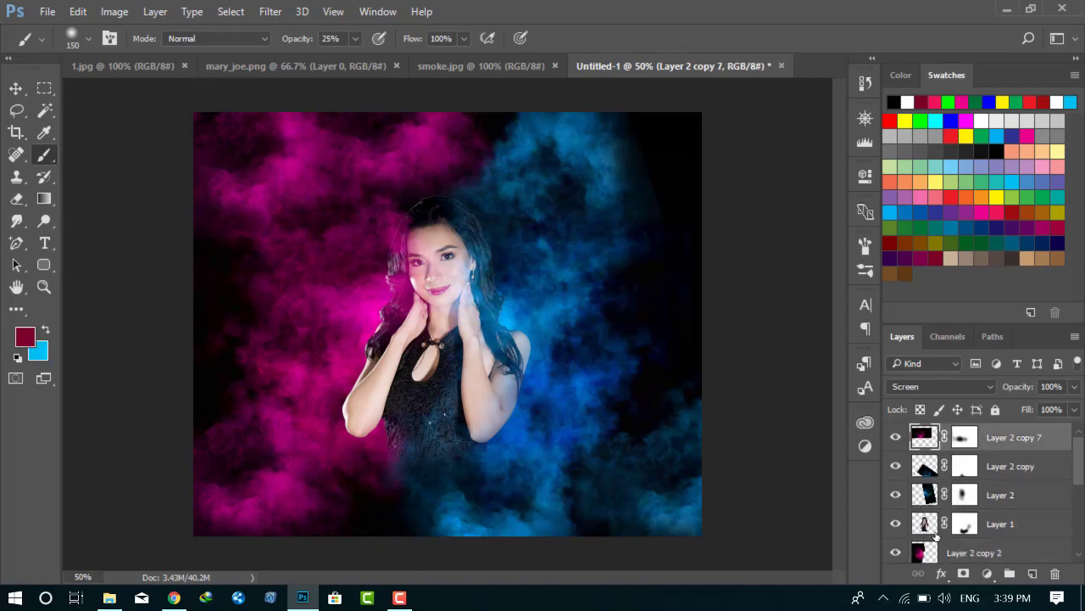
key("ctrl+j")
- Move the pink smoke copy down-left and rotate it about -96°
left_click(16, 88)
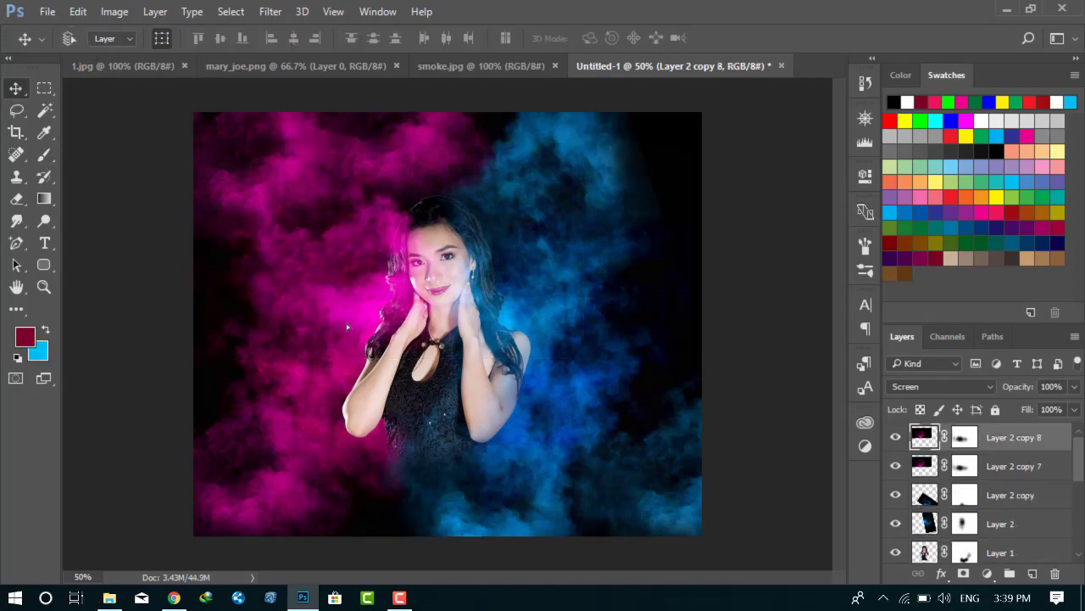
left_click_drag(398, 365, 321, 508)
left_click_drag(587, 319, 808, 138)
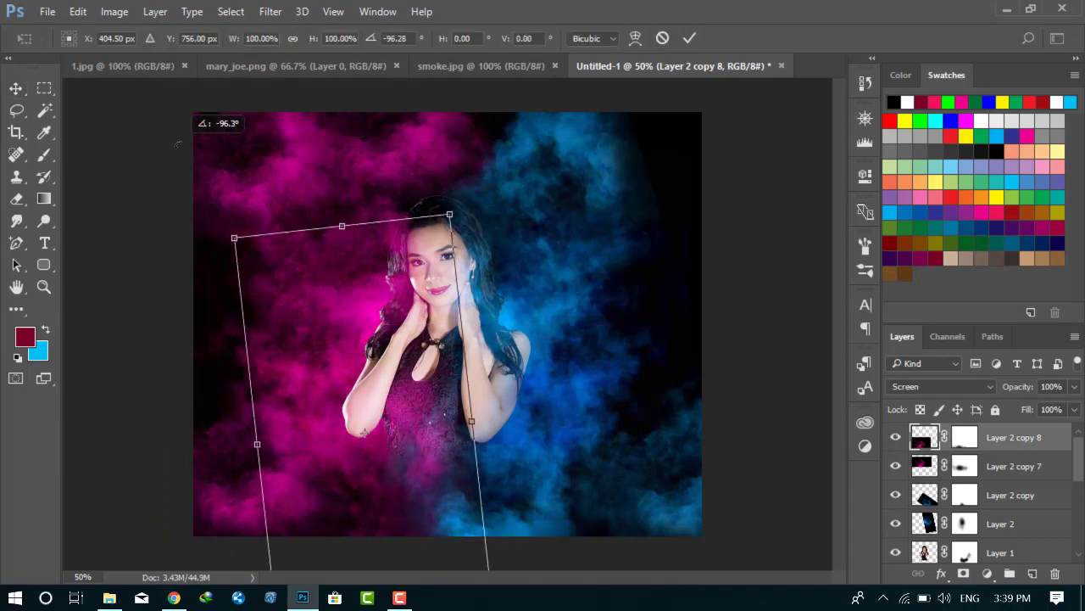
left_click(690, 38)
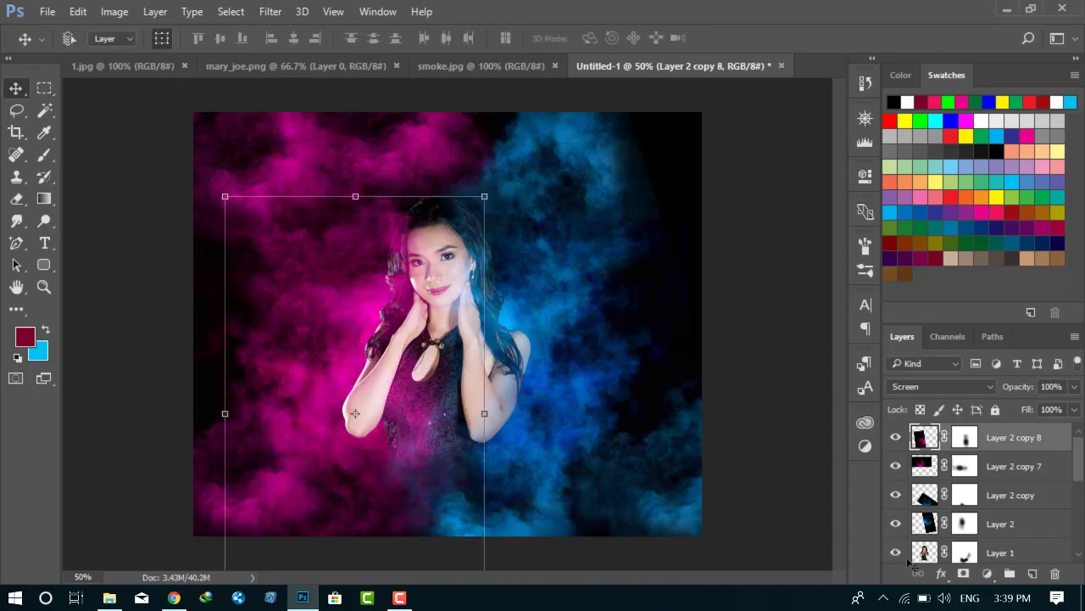
- Merge it with Layer 2 copy 7 and, after trying Color Dodge, set the merged smoke to Screen
left_click(997, 466, "shift")
key("ctrl+e")
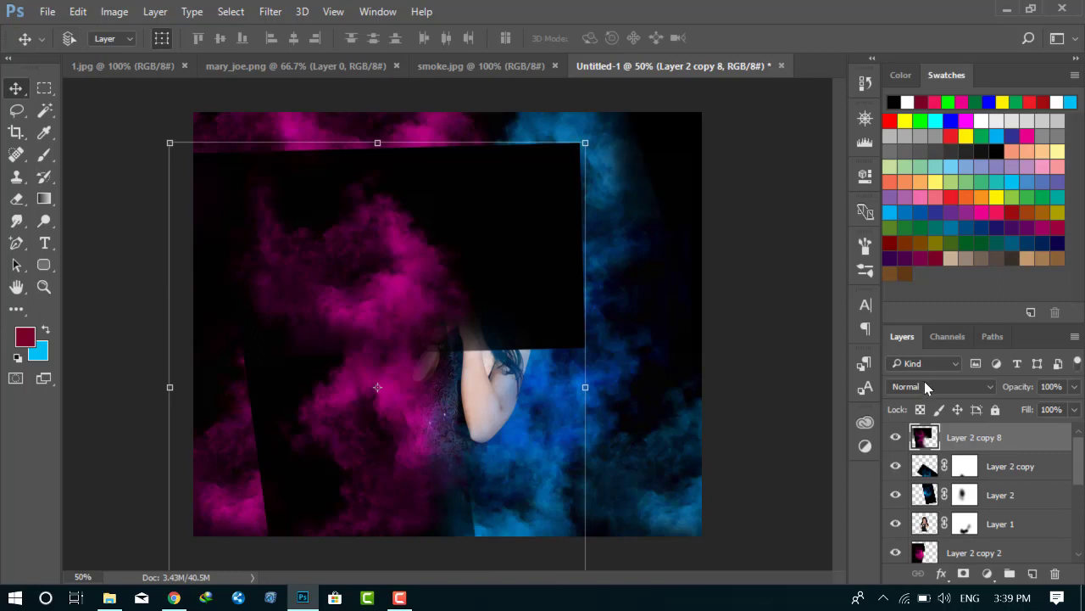
left_click(926, 387)
left_click(912, 169)
left_click(924, 383)
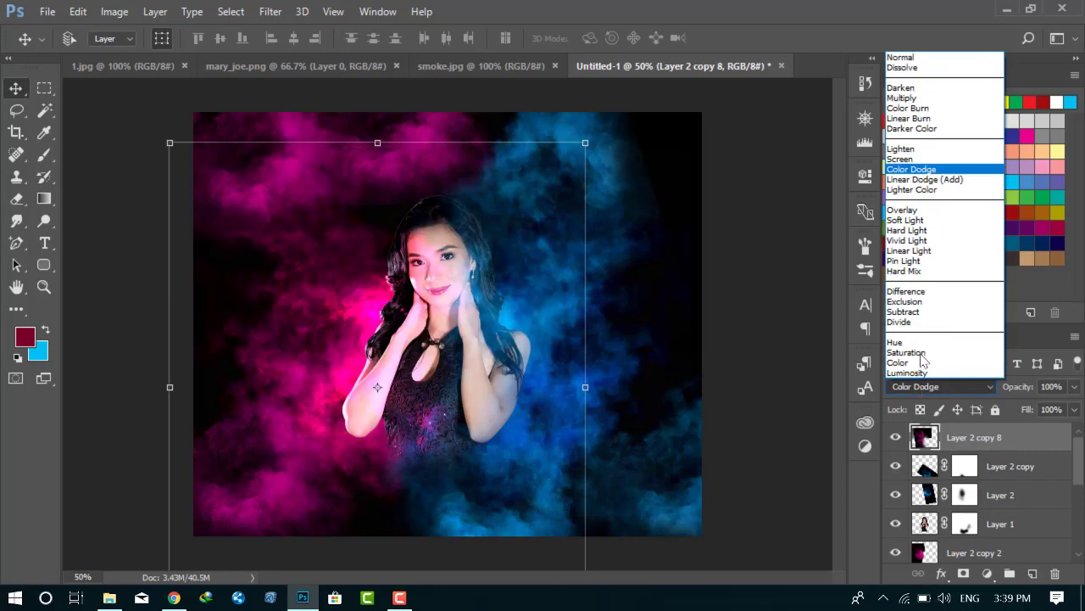
left_click(900, 158)
key("Down")
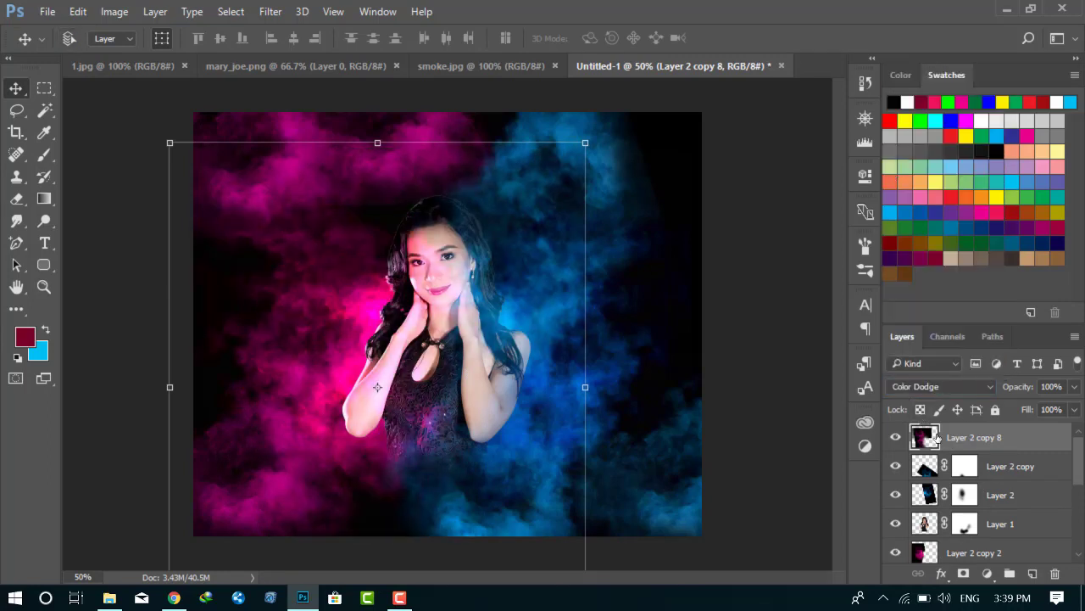
left_click(936, 387)
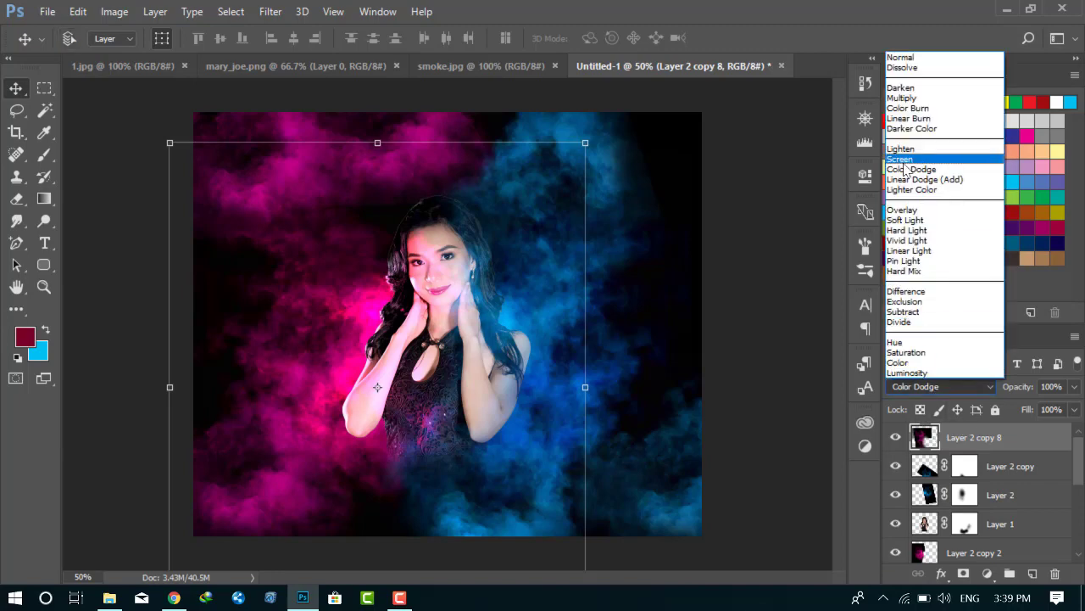
left_click(904, 158)
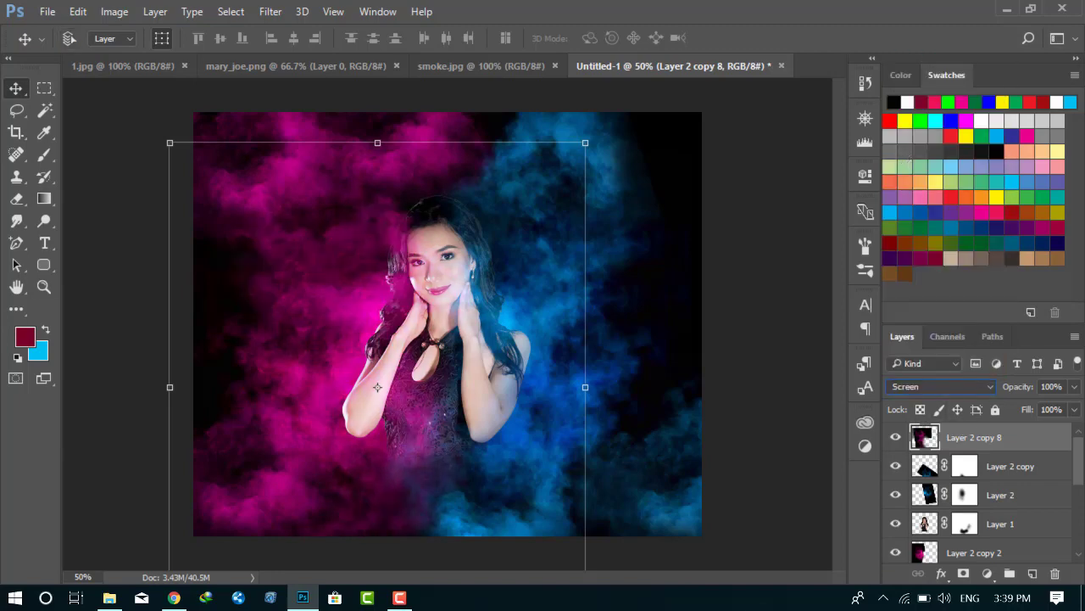
left_click(1010, 466)
left_click(999, 496, "shift")
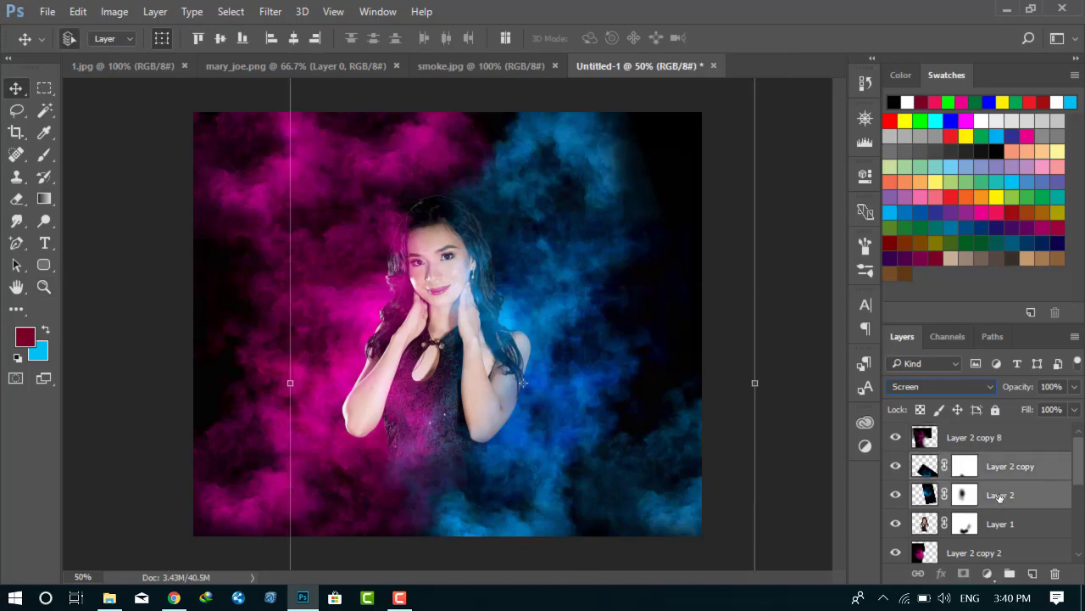
- Merge the two blue smoke layers and set the result to Screen
key("ctrl+e")
left_click(941, 387)
left_click(904, 159)
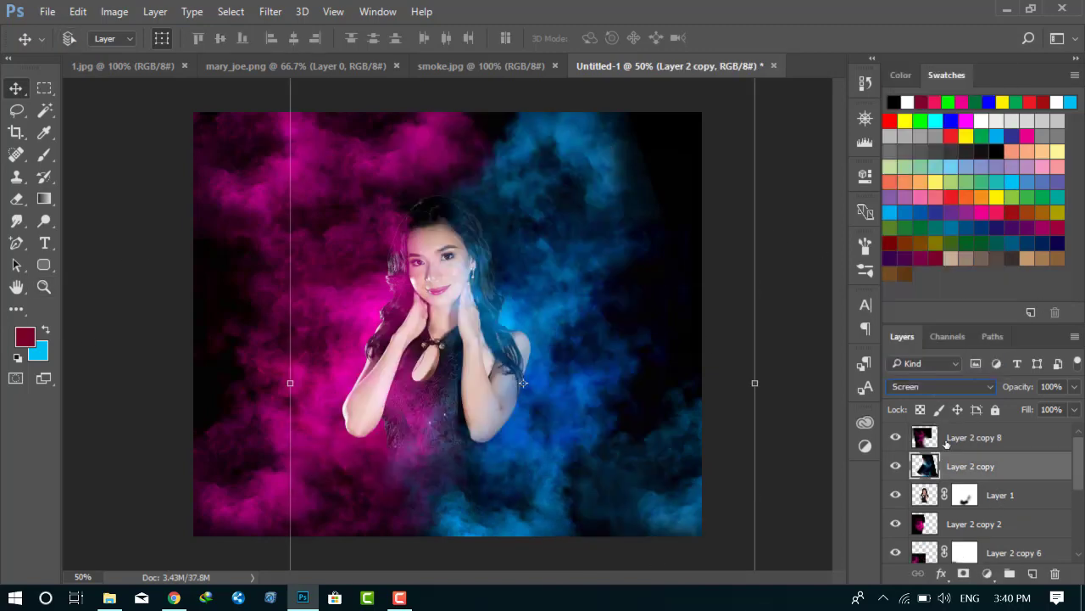
- Mask Layer 2 copy 8 and Layer 2 copy, painting pink and blue smoke off her face and neck
left_click(946, 439)
left_click(963, 573)
left_click(975, 466)
left_click(964, 573)
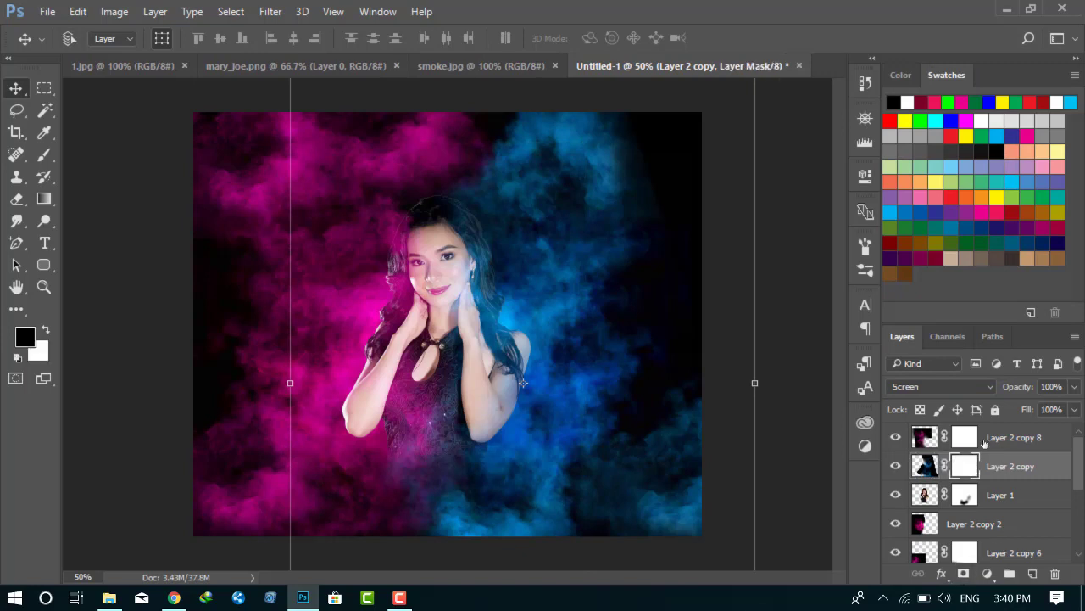
left_click(983, 442)
key("b")
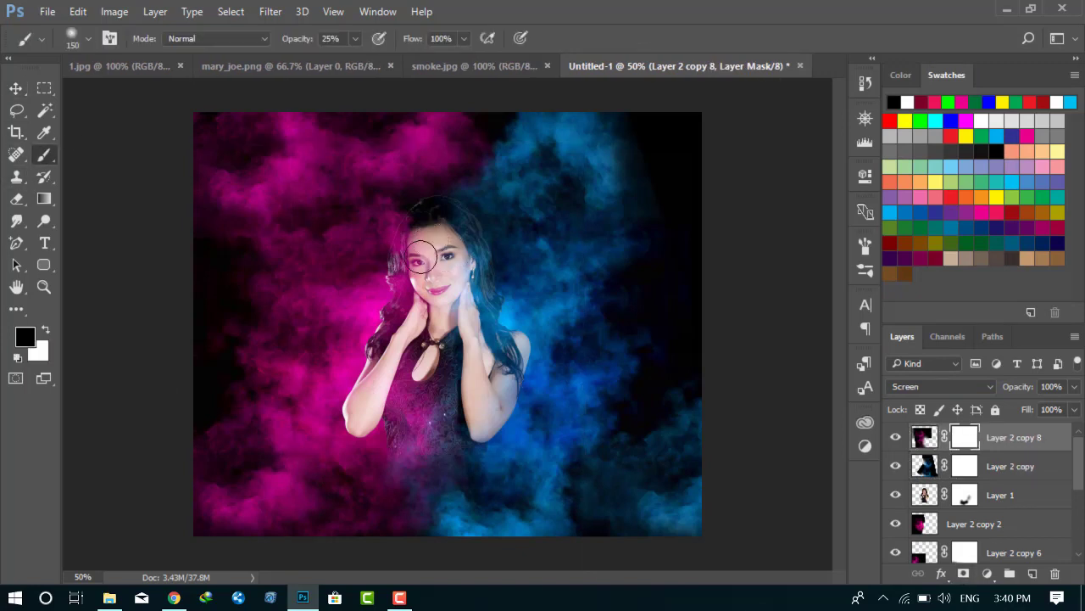
left_click_drag(421, 257, 428, 274)
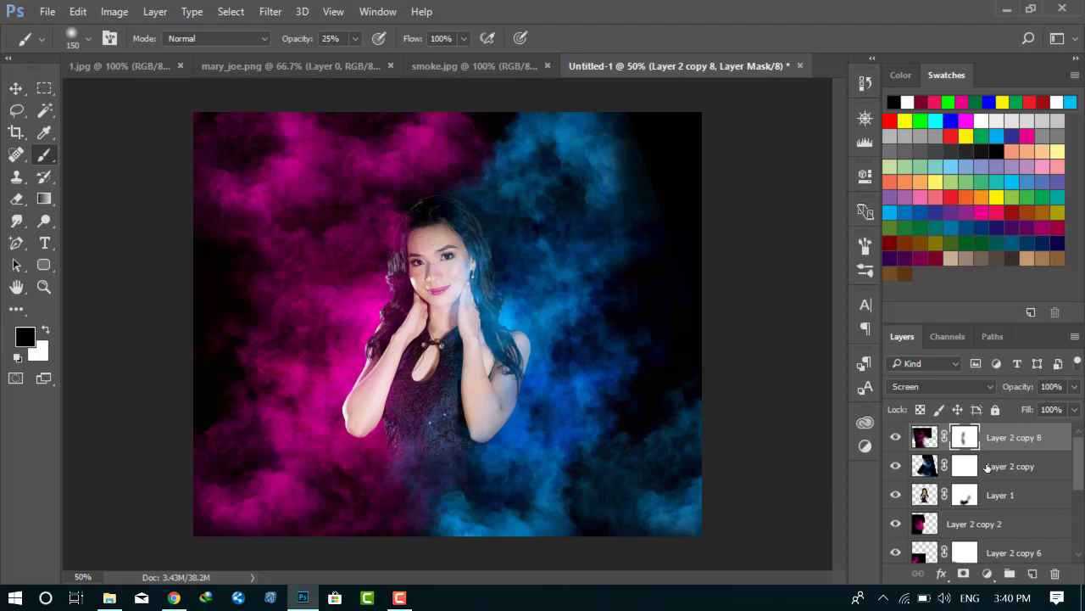
left_click(987, 467)
left_click_drag(466, 245, 449, 413)
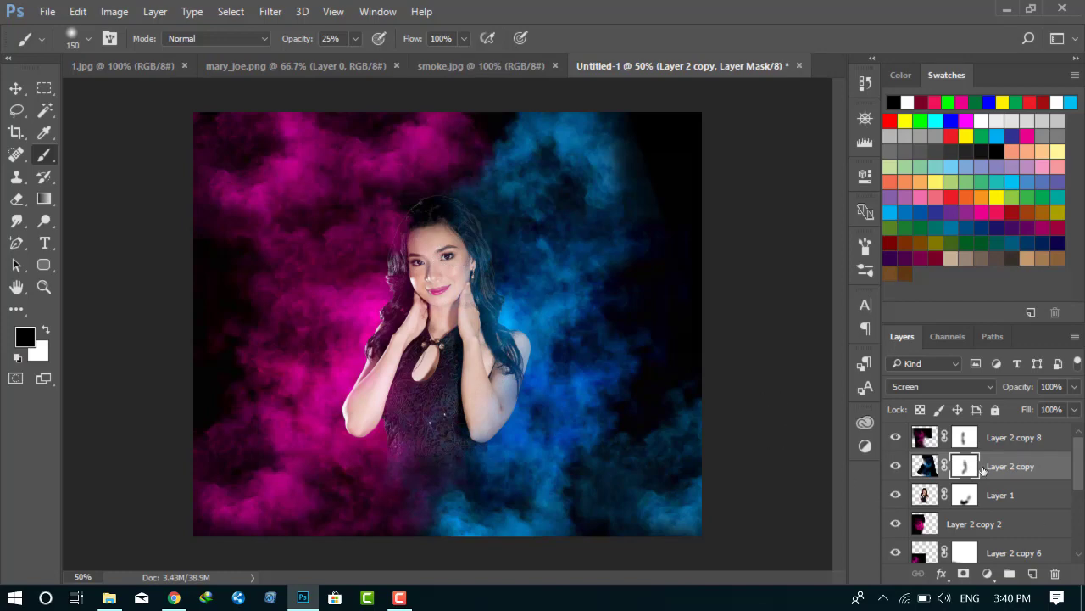
- Delete the older smoke copies 4 and 5 and set Layer 2 copy 2 to Screen
scroll(983, 471, "down", 3)
left_click(1017, 495, "shift")
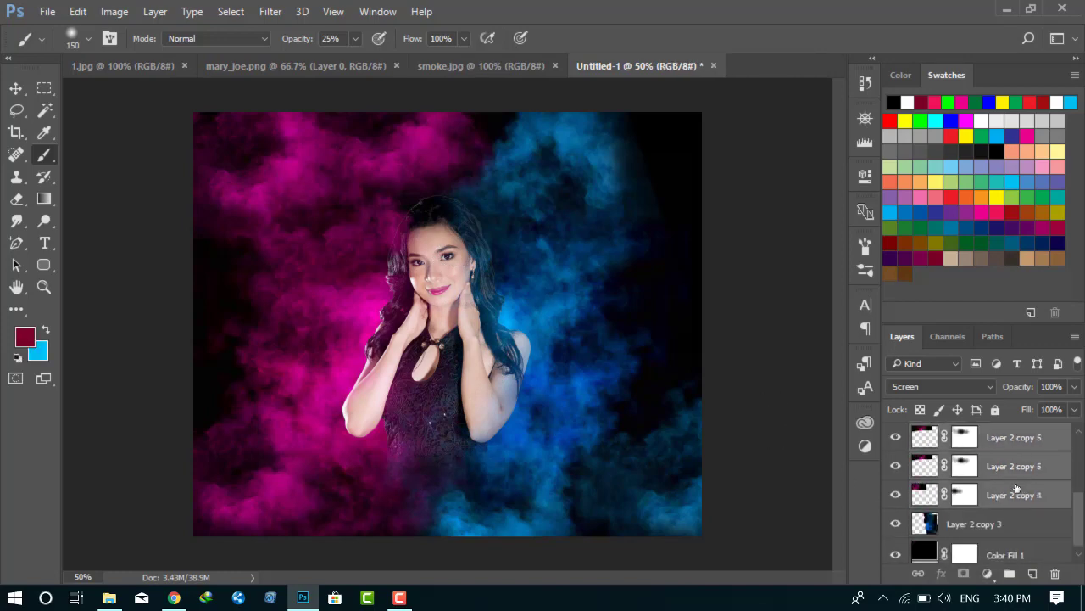
key("Delete")
left_click(1001, 492)
left_click(941, 386)
left_click(897, 165)
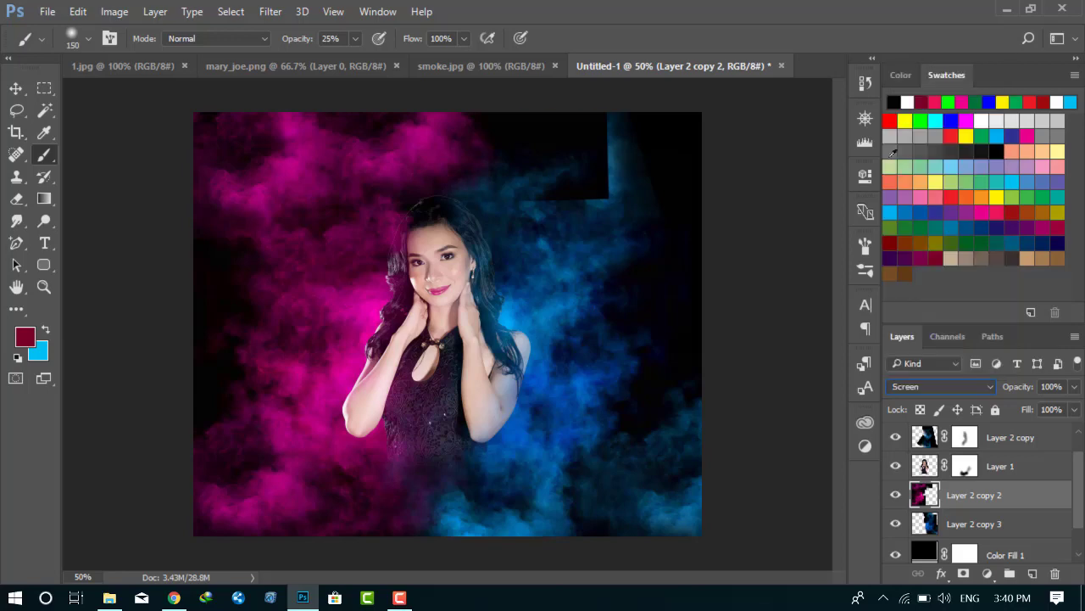
- Review the smoke layers, hiding Layer 2 copy 8 to compare
scroll(971, 475, "down", 1)
left_click(971, 499)
scroll(971, 502, "up", 2)
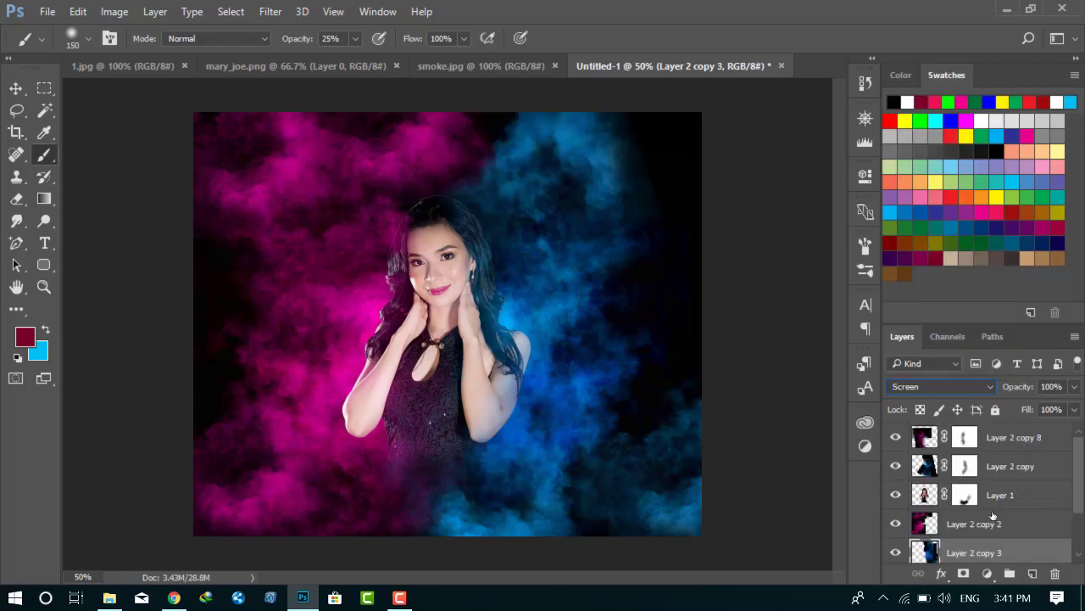
left_click(994, 499)
left_click(992, 468)
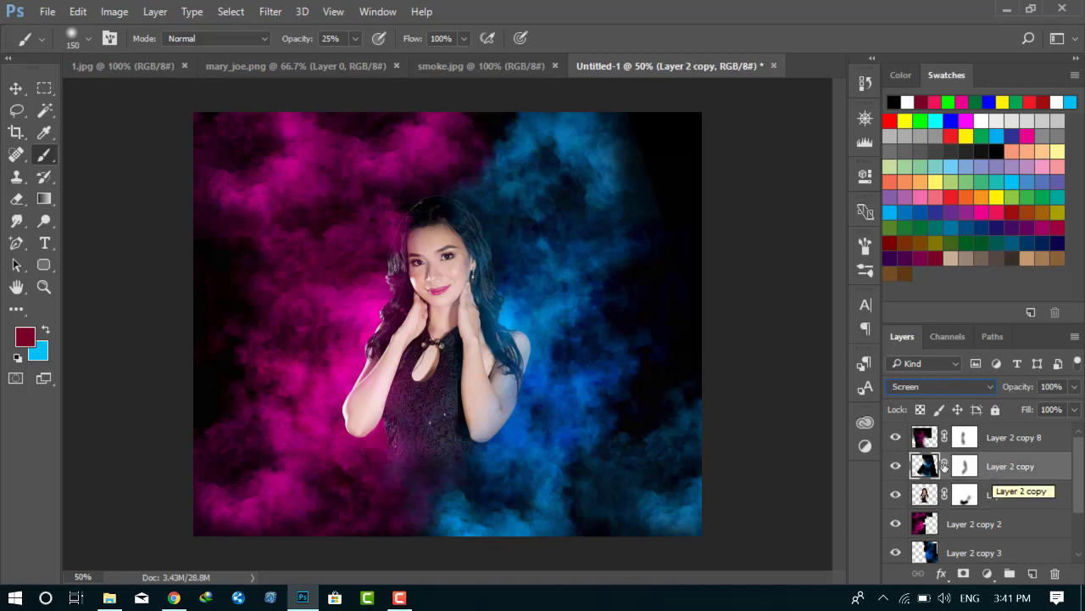
left_click(895, 438)
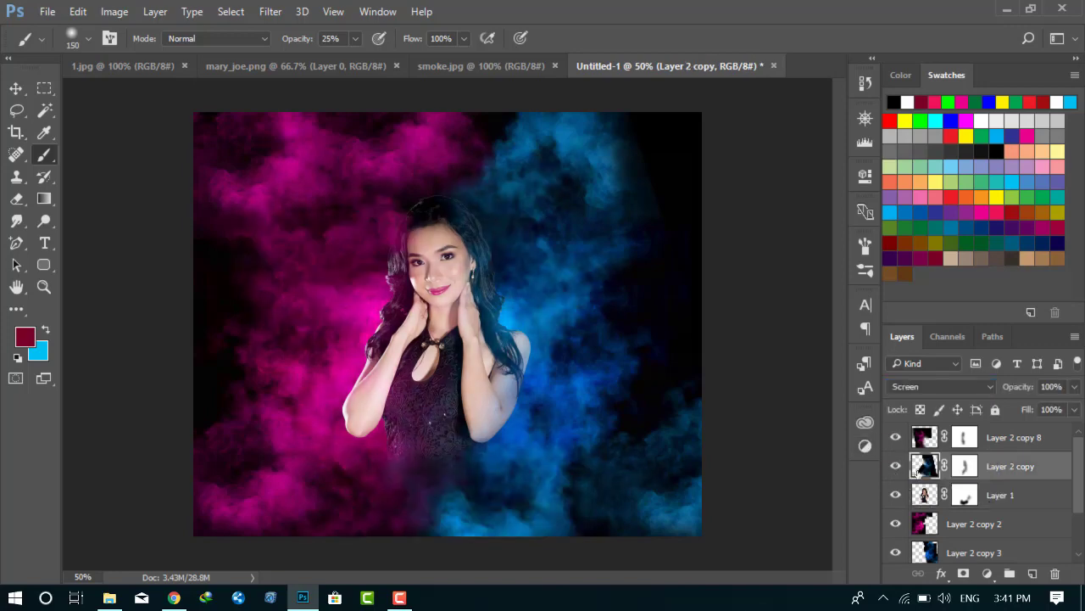
- Add a Solid Color fill layer above Layer 1 in blue #0262b3
left_click(992, 494)
left_click(987, 573)
left_click(962, 209)
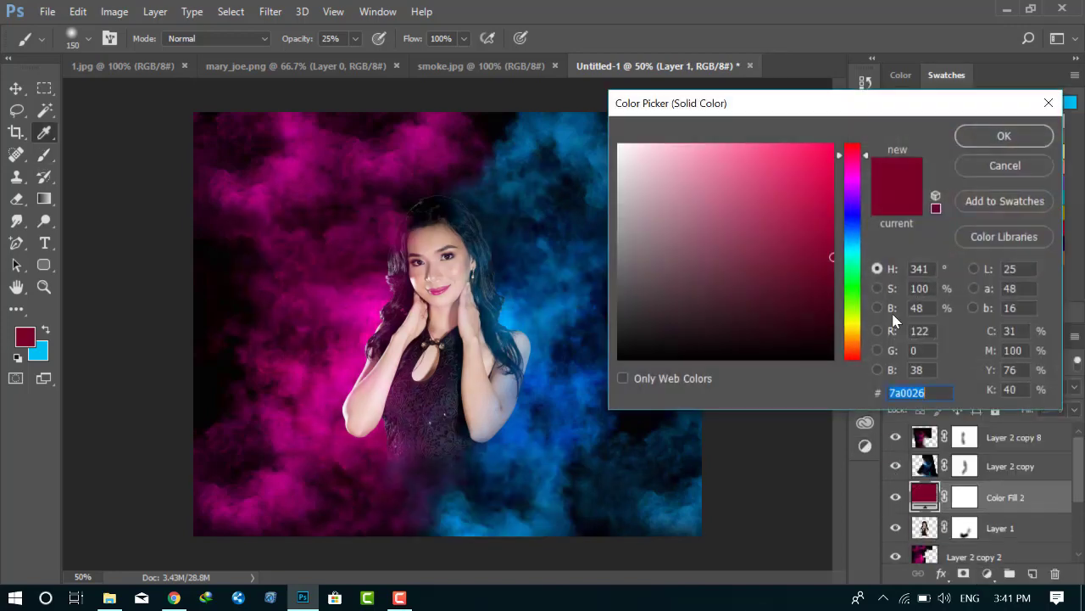
mouse_move(847, 213)
left_mouse_down()
mouse_move(838, 225)
mouse_move(823, 207)
mouse_move(853, 234)
left_mouse_up()
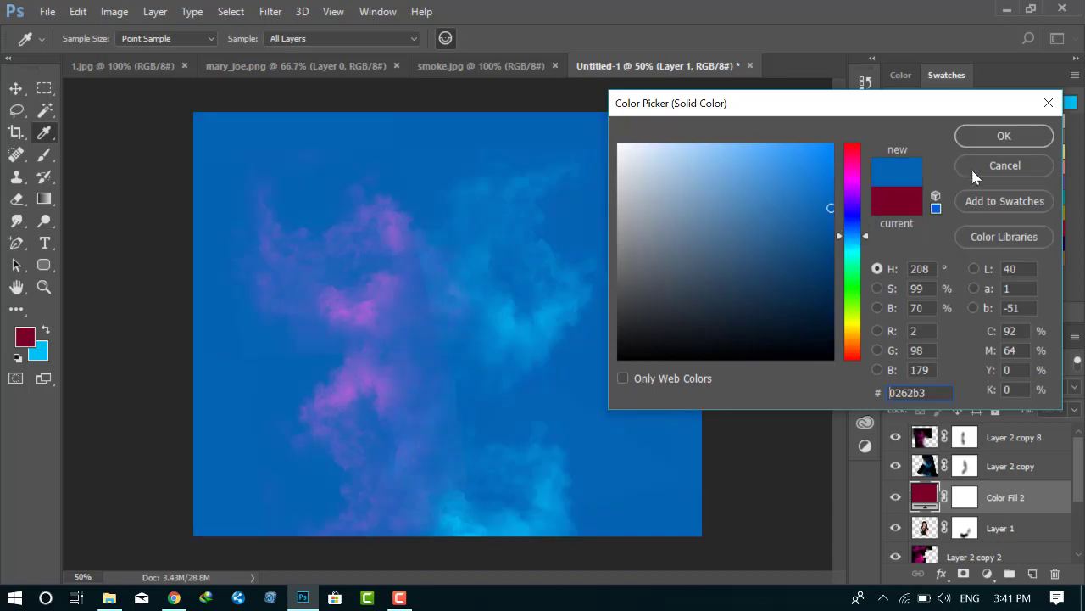
left_click(1004, 136)
- Set the blue fill to Color blend mode and invert its mask to hide it
left_click(932, 385)
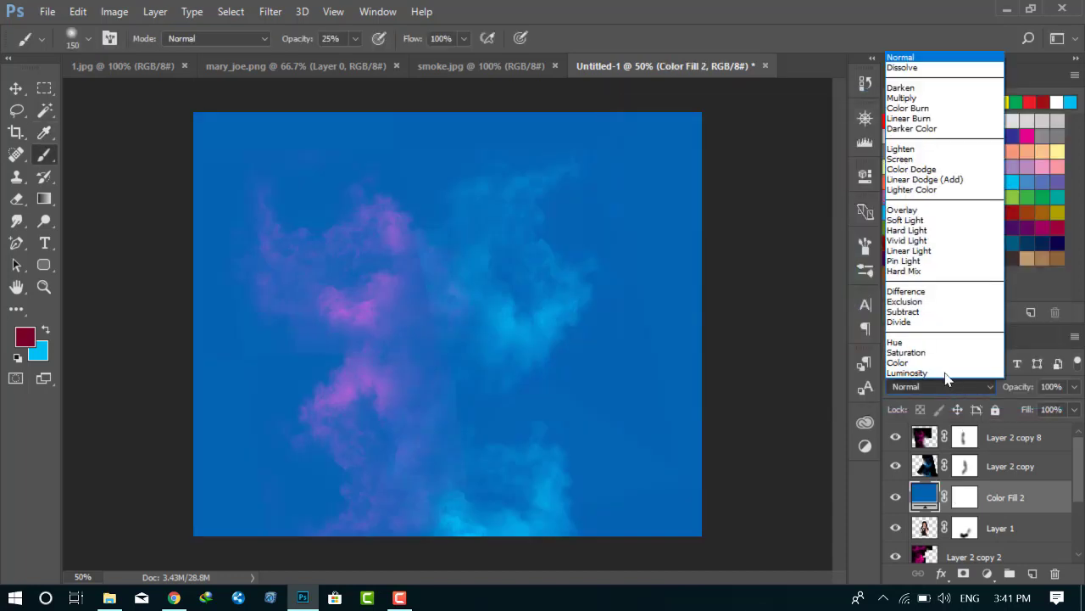
left_click(897, 364)
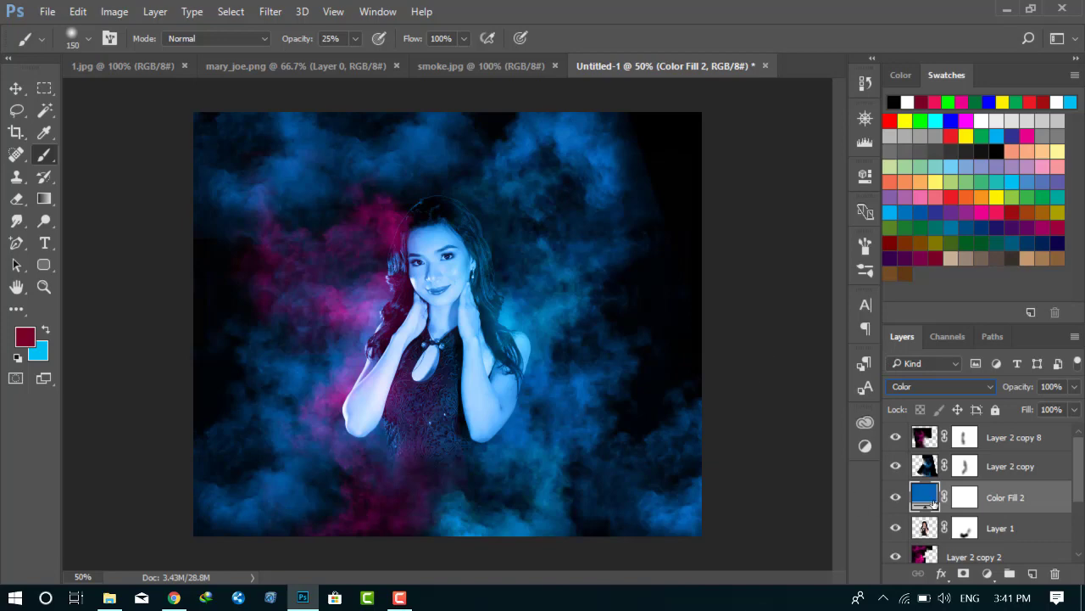
left_click(967, 501)
key("ctrl+i")
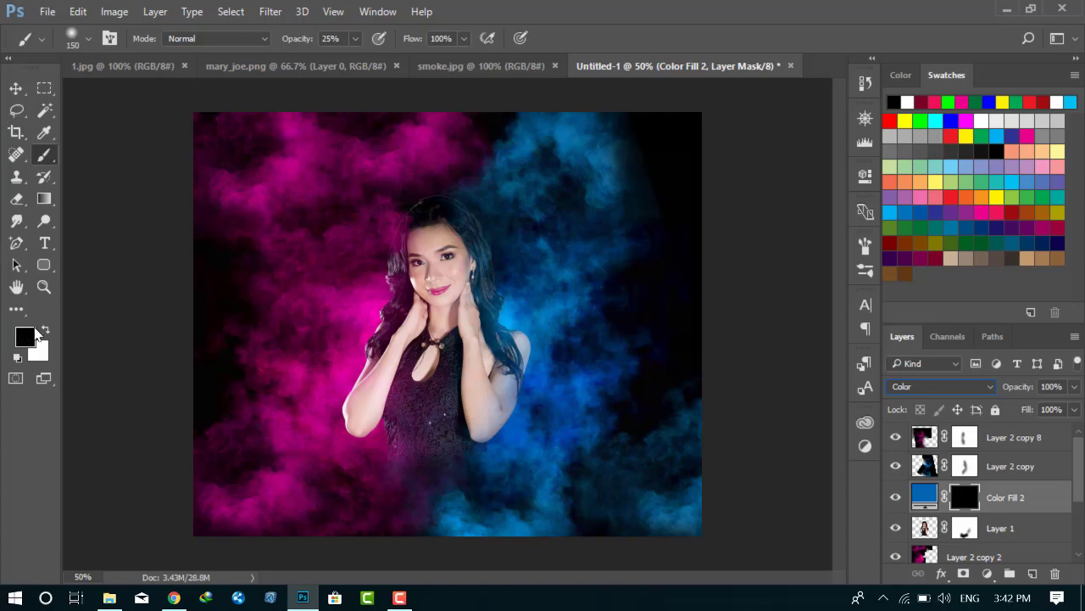
- Paint white on the Color Fill 2 mask to reveal blue over her face, hair and right smoke
left_click(45, 330)
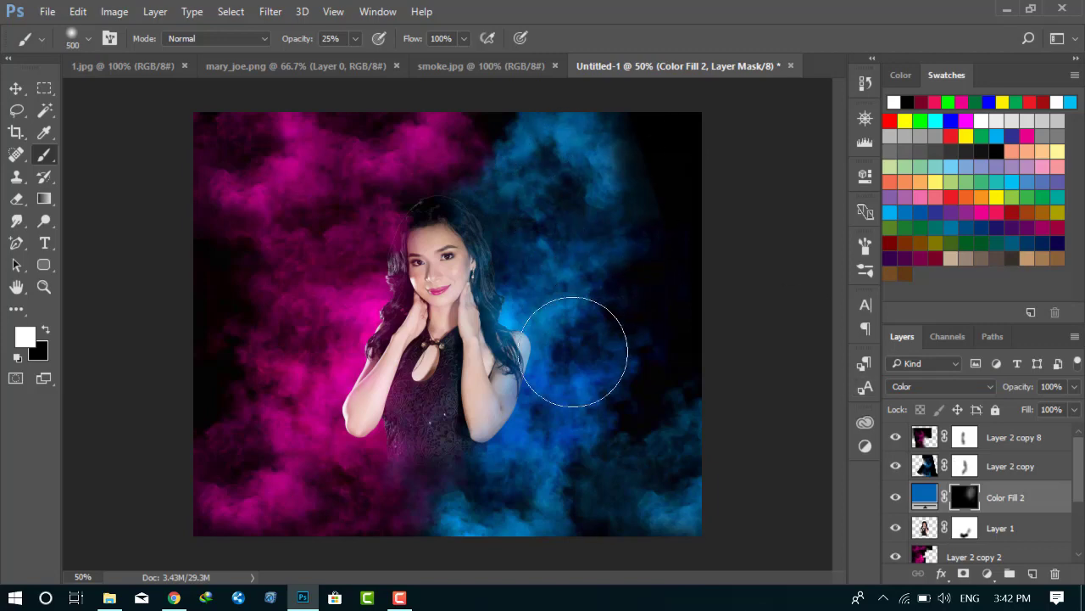
mouse_move(574, 351)
left_mouse_down()
mouse_move(537, 252)
mouse_move(504, 256)
left_mouse_up()
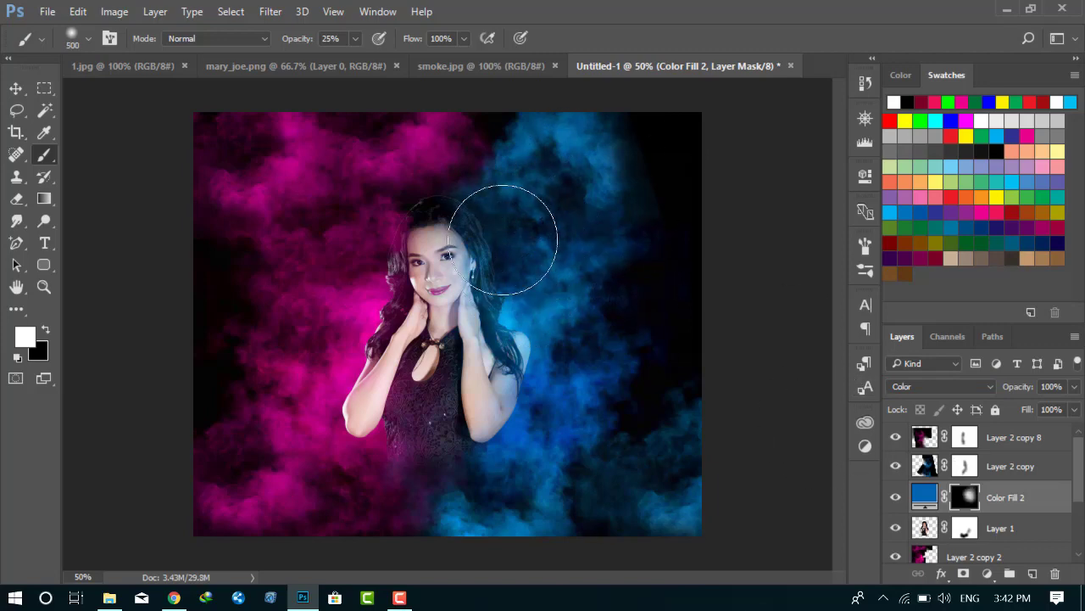
key("bracketleft")
key("bracketleft")
key("bracketleft")
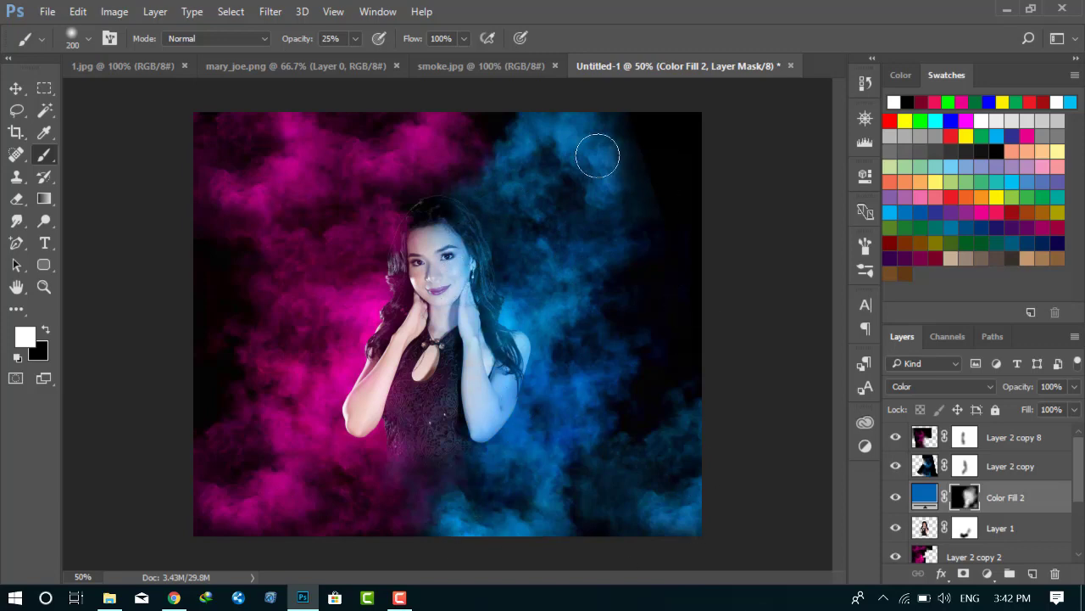
- Change Color Fill 2's colour to a deeper blue #0235ca
double_click(926, 505)
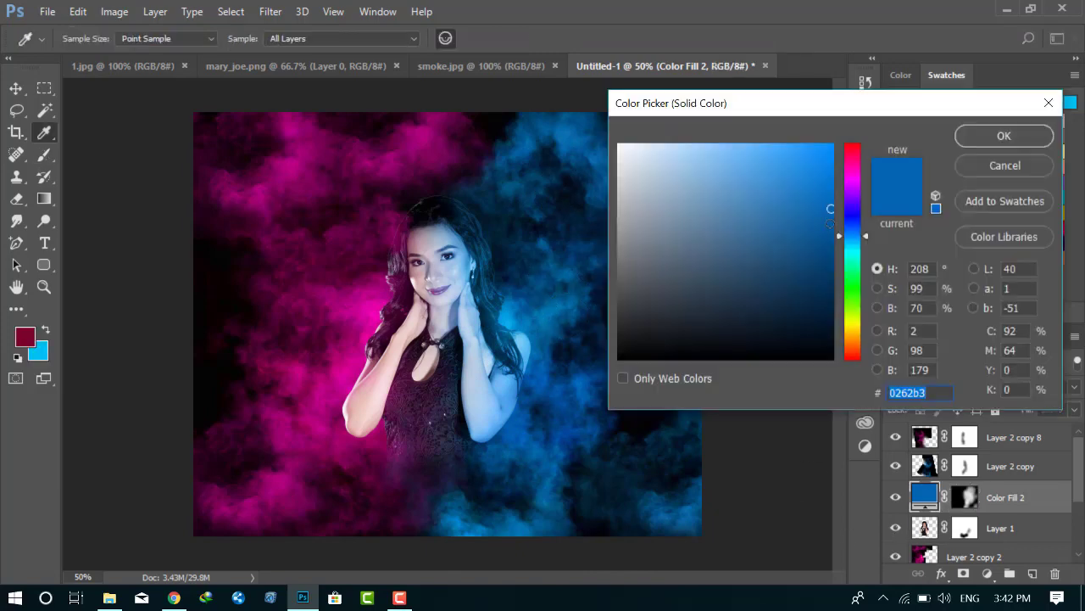
left_click_drag(852, 236, 848, 127)
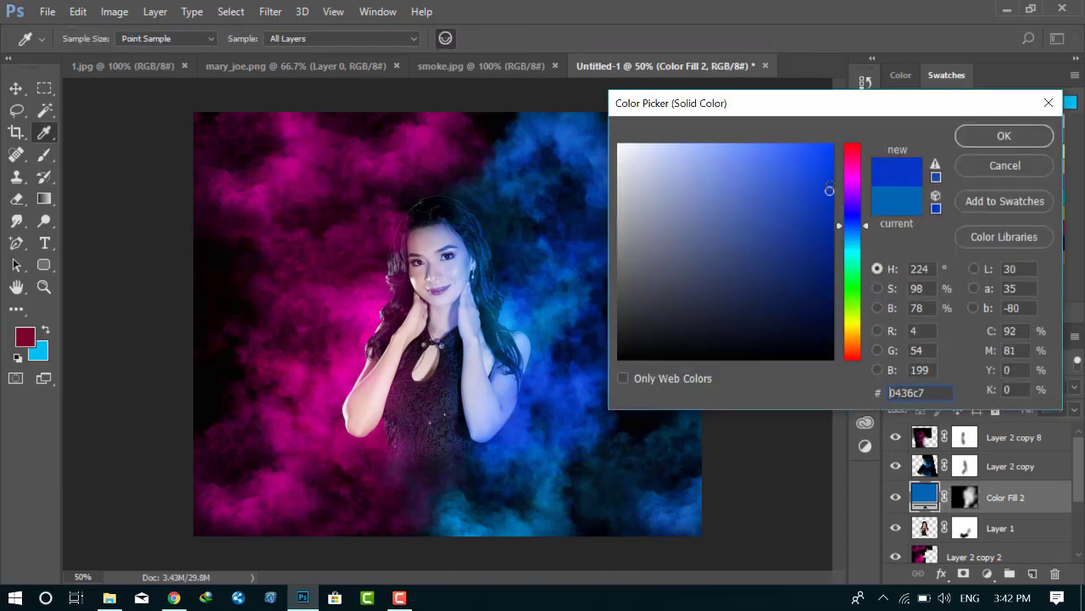
left_click(1004, 136)
key("b")
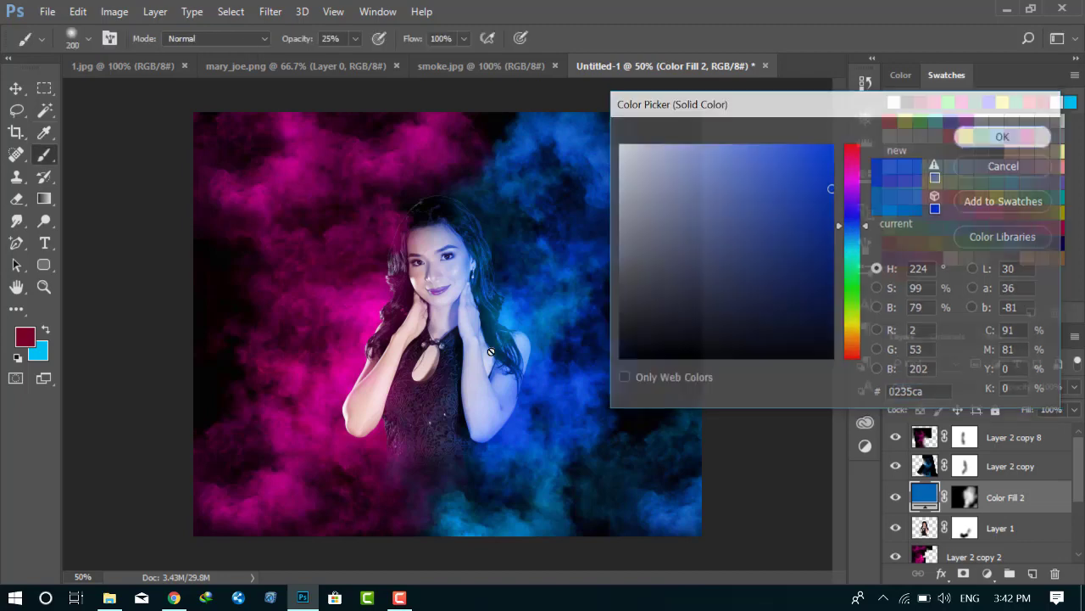
left_click(965, 497)
key("d")
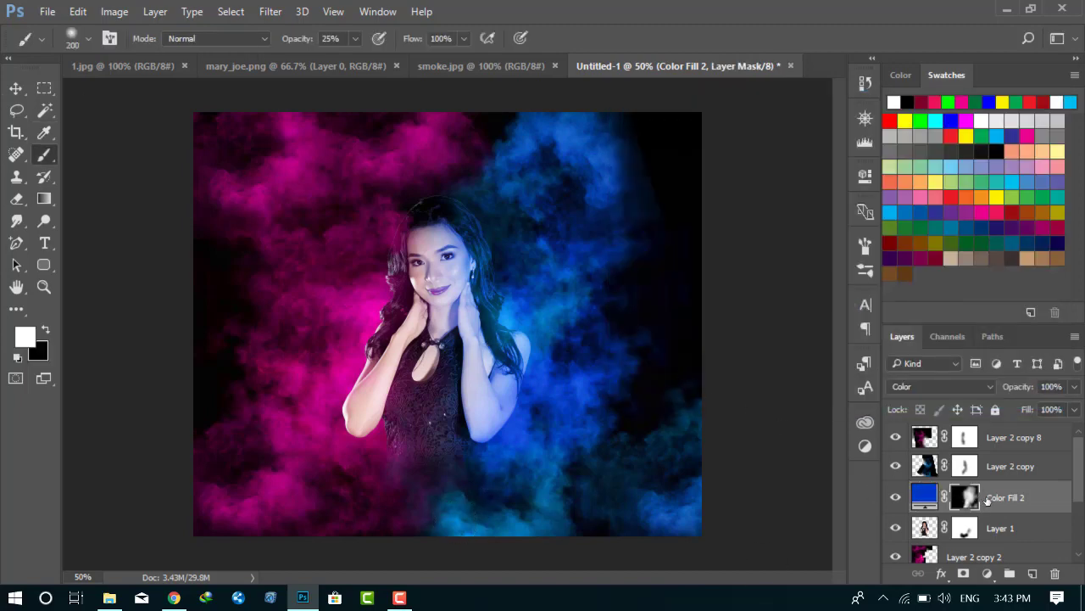
- Duplicate it as Color Fill 2 copy and fill the copy's mask black to hide it
key("ctrl+j")
key("e")
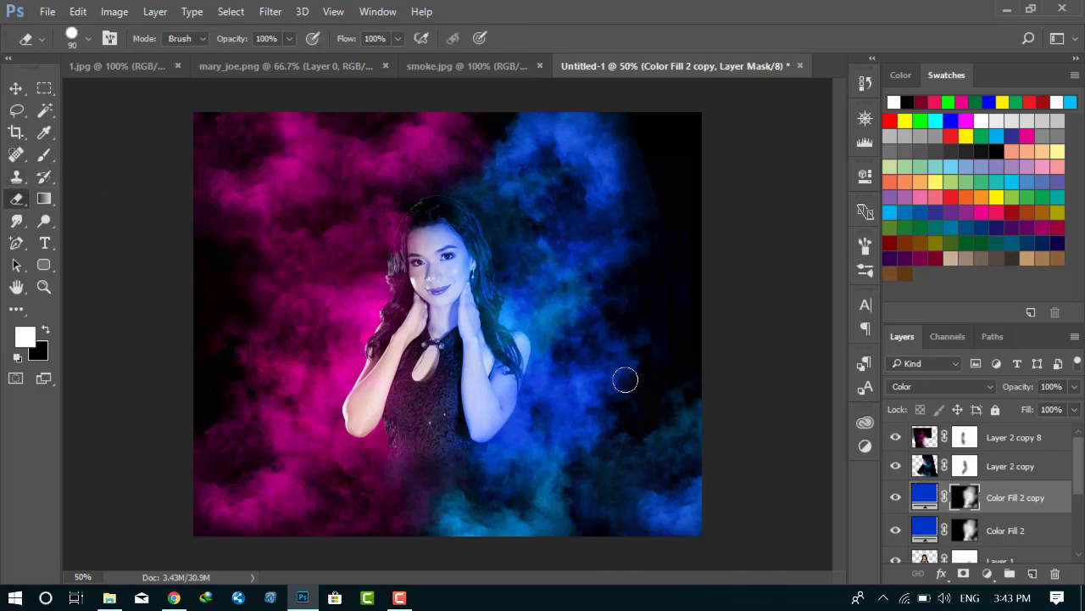
key("bracketright")
key("bracketright")
key("bracketright")
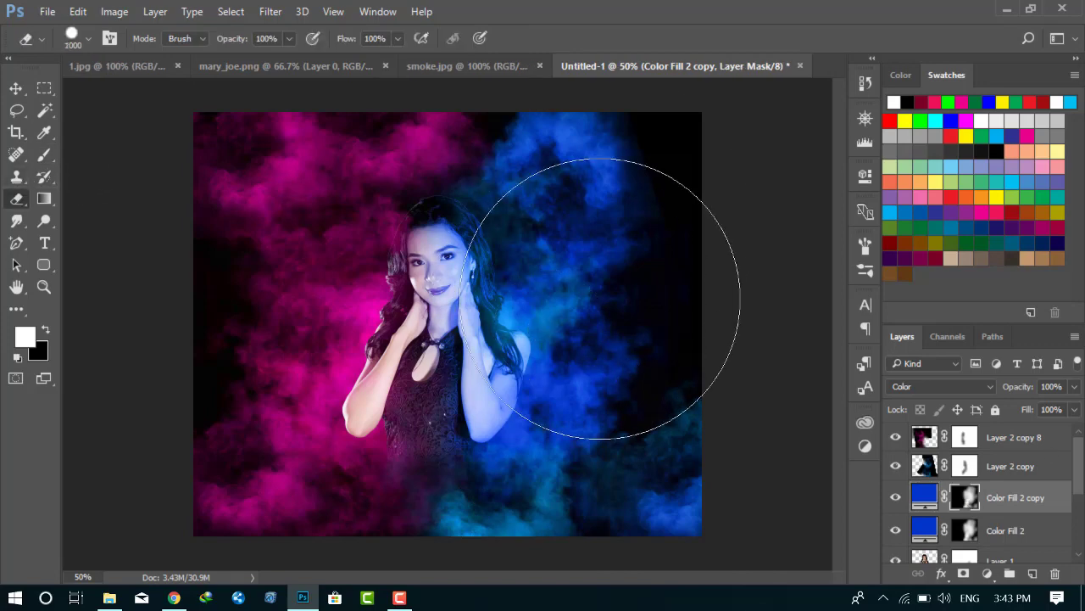
key("ctrl+BackSpace")
key("x")
mouse_move(630, 243)
left_mouse_down()
mouse_move(492, 191)
mouse_move(243, 302)
mouse_move(351, 460)
mouse_move(472, 449)
mouse_move(733, 457)
left_mouse_up()
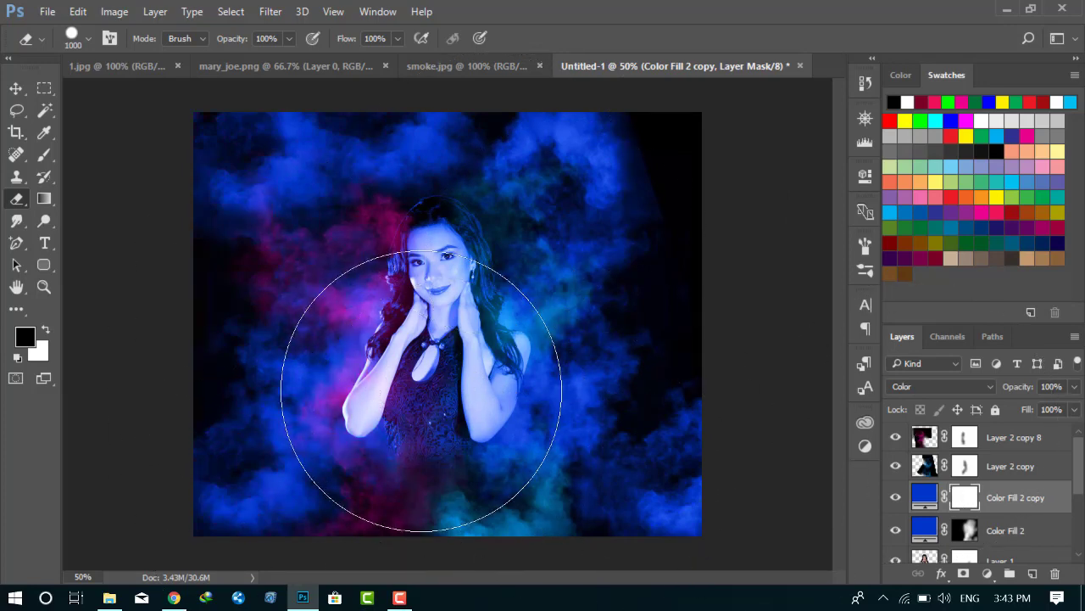
key("bracketleft")
key("bracketleft")
key("bracketleft")
key("bracketleft")
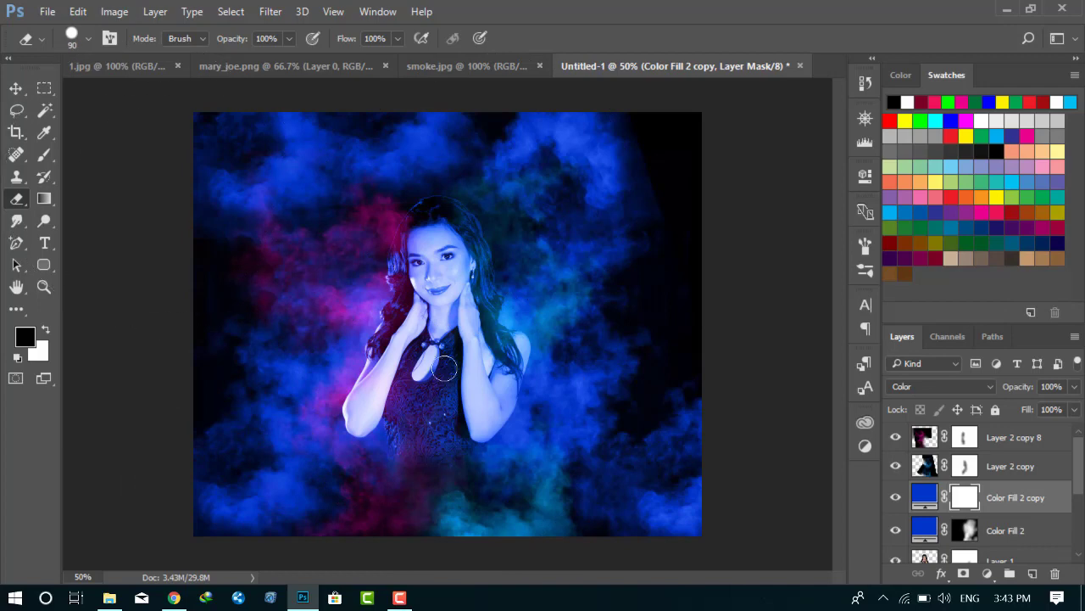
key("ctrl+i")
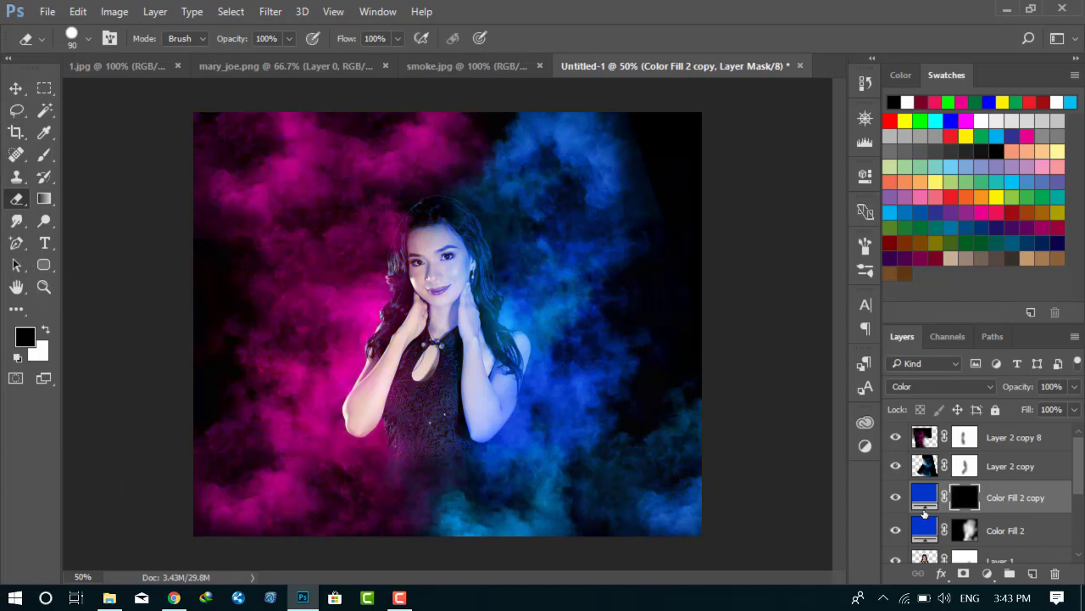
double_click(922, 503)
- Set the Color Fill 2 copy's colour to pink #d501a2 sampled from the smoke
key("Escape")
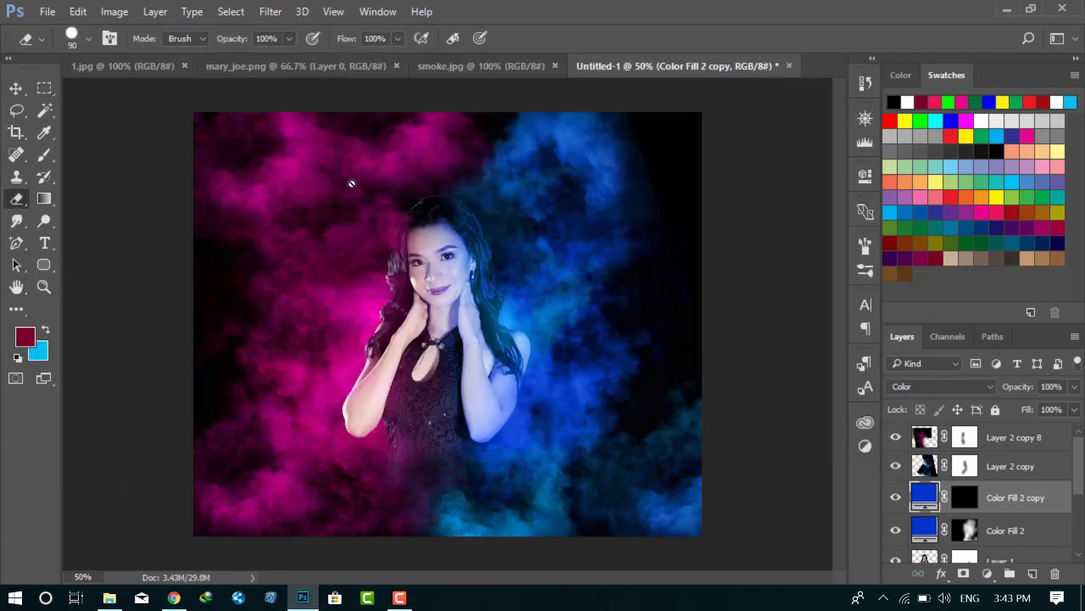
double_click(922, 509)
left_click(378, 315)
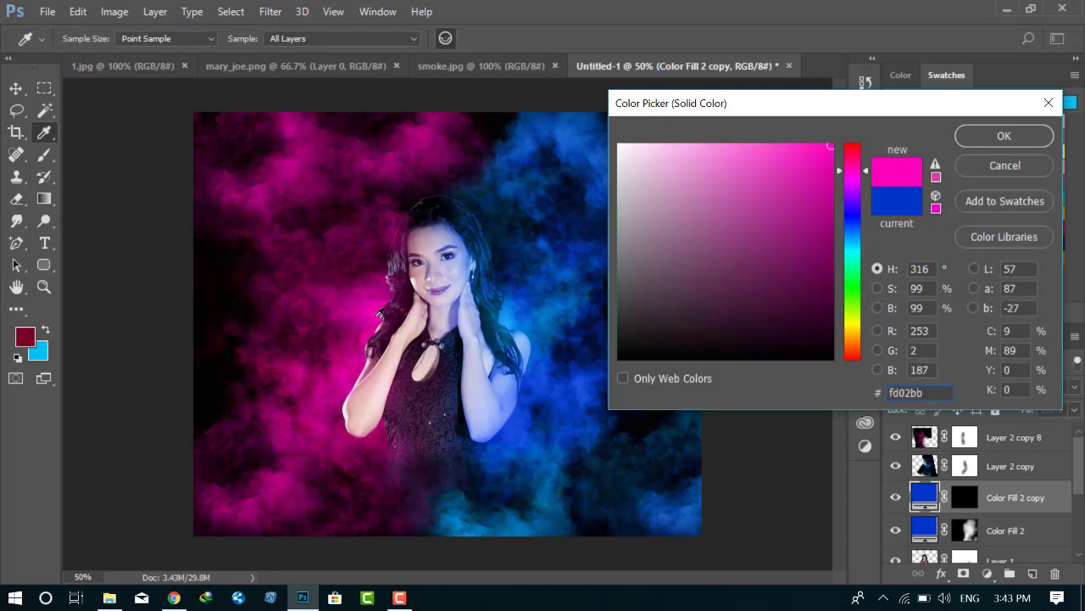
key("Escape")
double_click(924, 497)
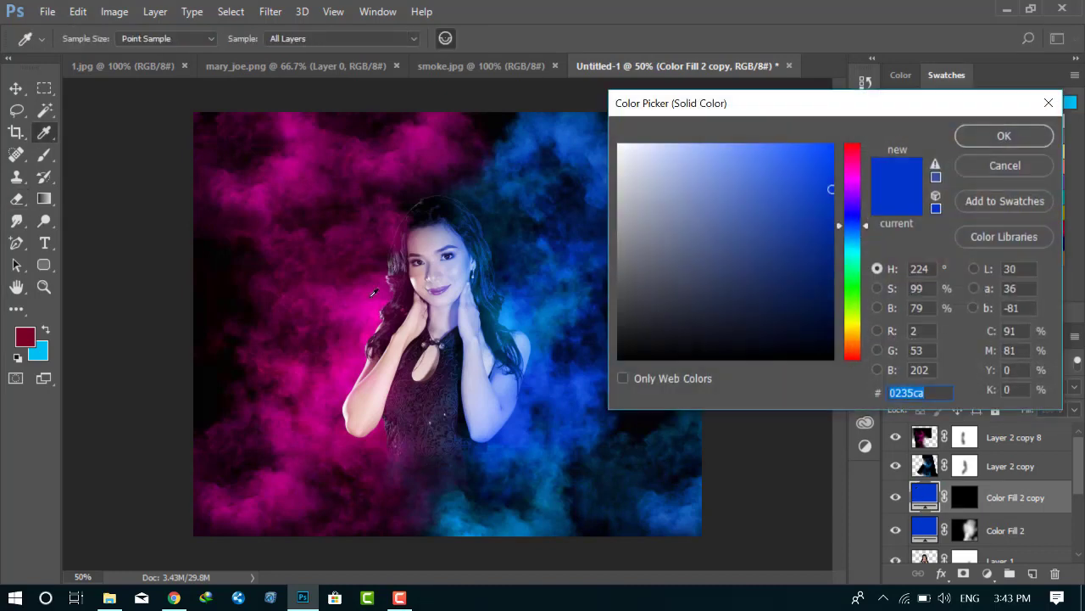
left_click(369, 306)
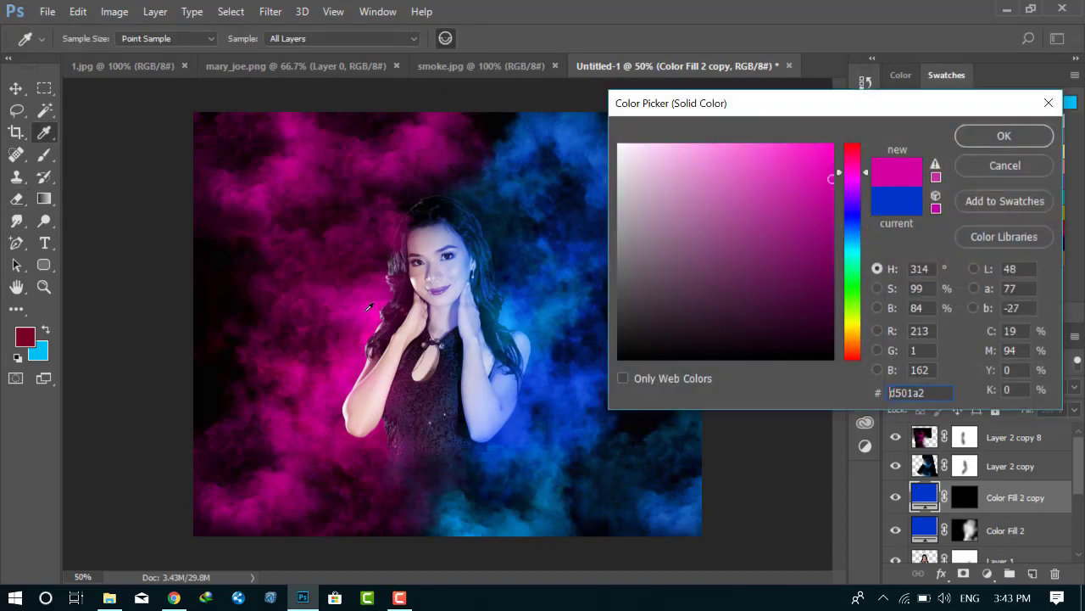
left_click(988, 138)
- Paint white on the copy's mask to reveal magenta over her face and lower-left smoke
left_click(964, 497)
key("b")
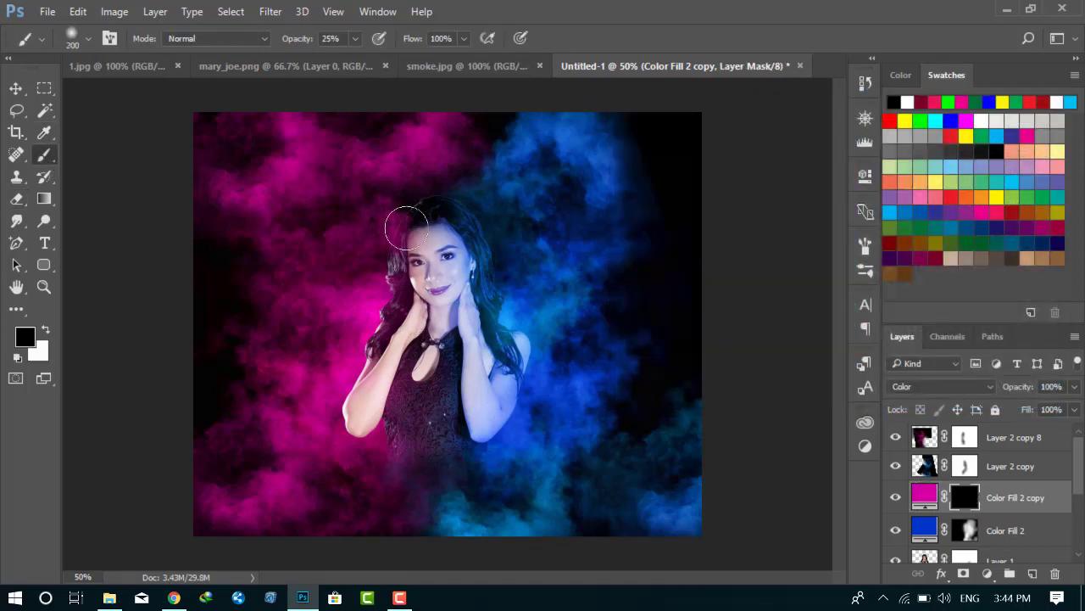
key("x")
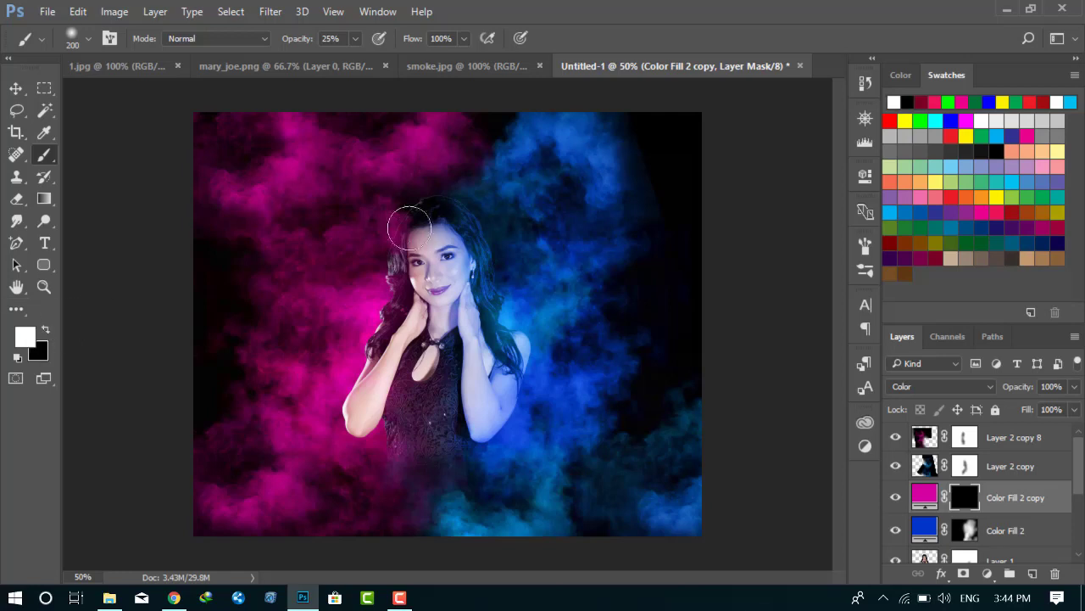
left_click_drag(416, 225, 406, 272)
key("bracketright")
key("bracketright")
key("bracketright")
mouse_move(314, 150)
left_mouse_down()
mouse_move(235, 453)
mouse_move(334, 494)
left_mouse_up()
mouse_move(262, 201)
left_mouse_down()
mouse_move(386, 142)
mouse_move(368, 243)
mouse_move(376, 432)
left_mouse_up()
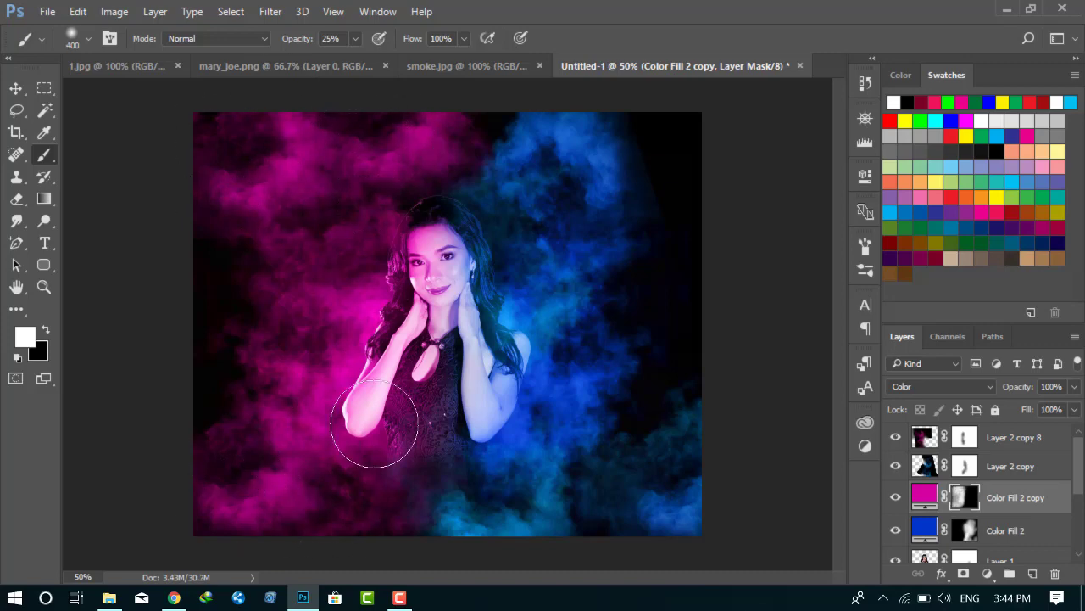
- Compare against the reference image 1.jpg, then select Layer 2 copy 8
left_click(117, 66)
left_click(670, 66)
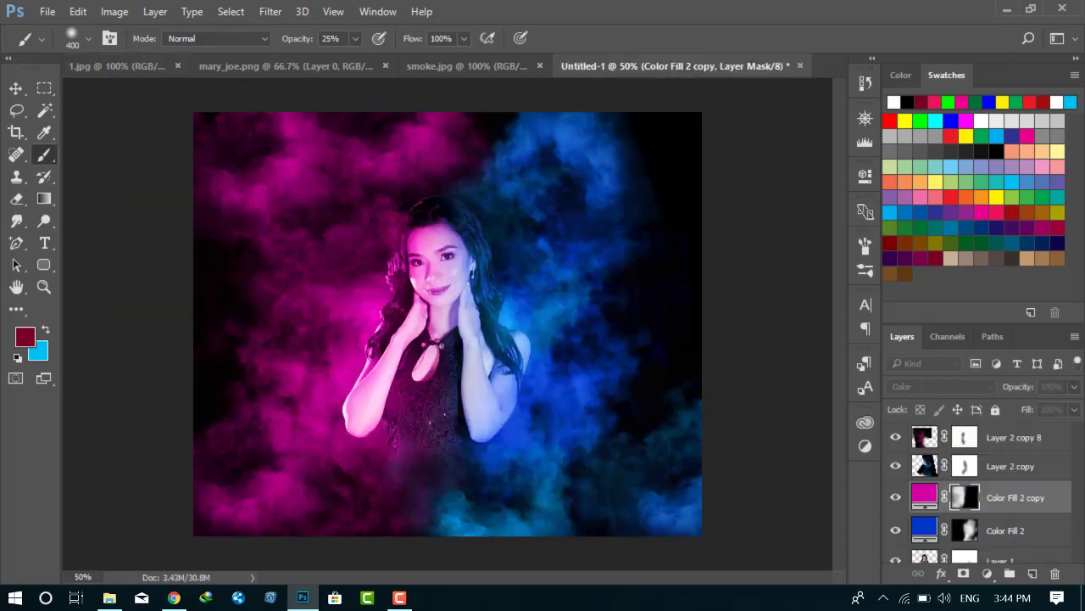
left_click(1037, 448)
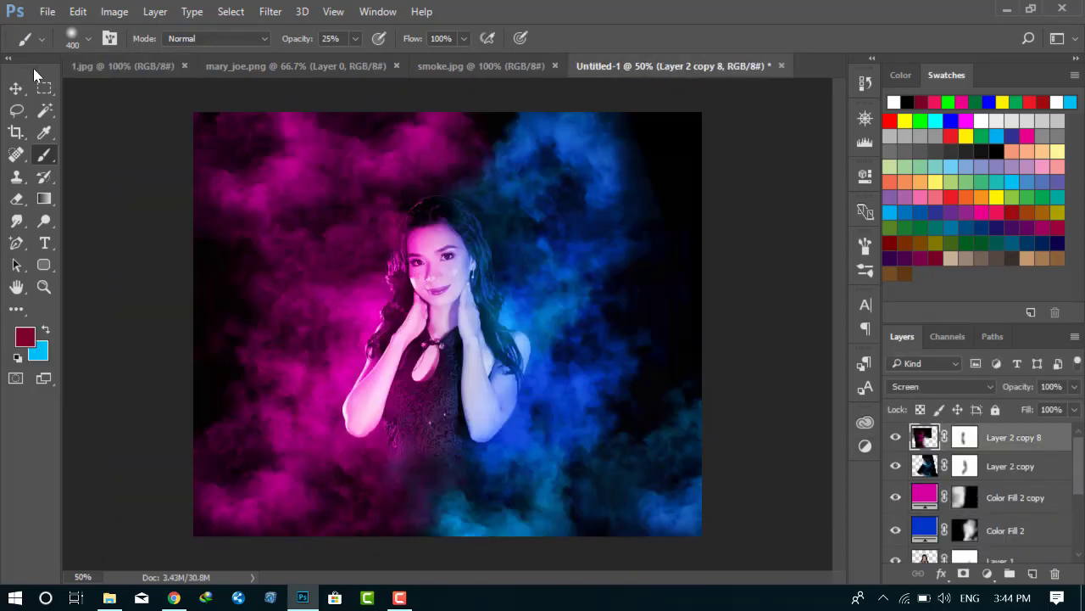
key("v")
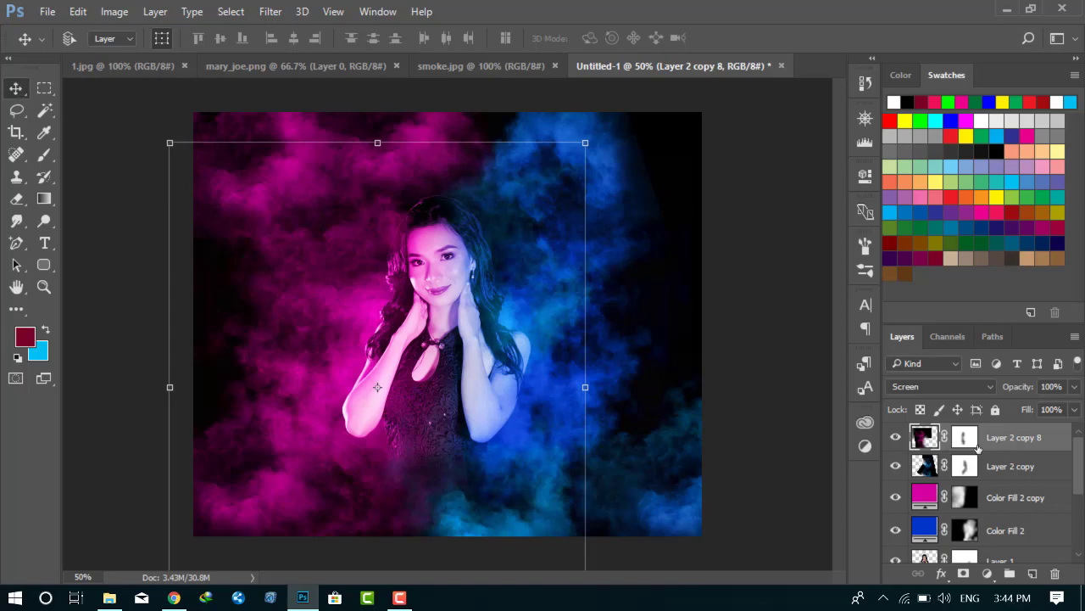
key("ctrl")
key("alt+bracketleft")
key("alt+bracketleft")
key("alt+bracketleft")
key("alt+bracketleft")
key("alt+bracketleft")
key("alt+bracketleft")
key("alt+bracketleft")
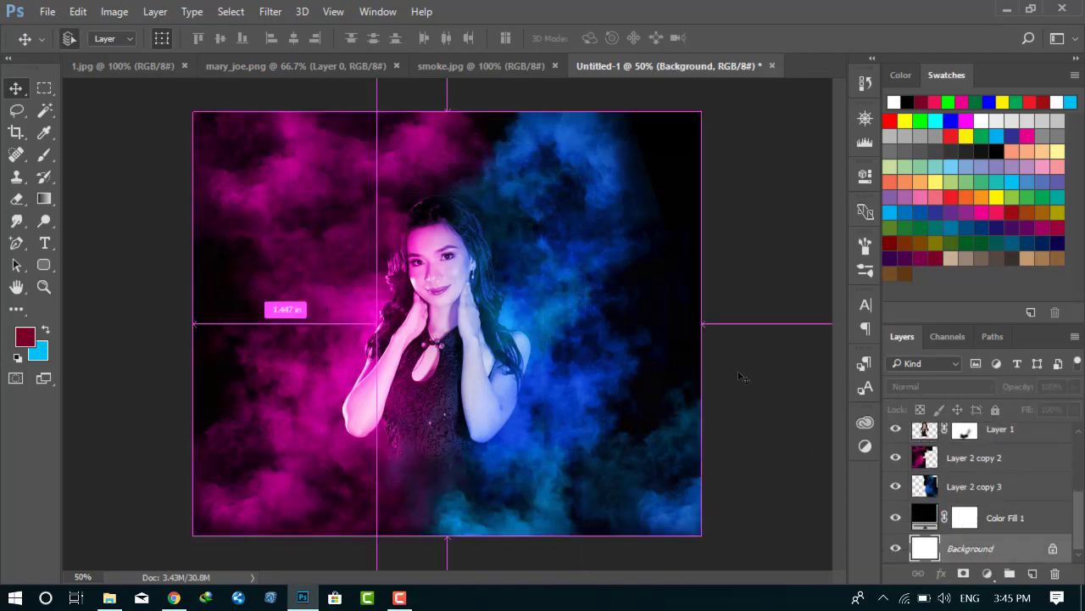
scroll(1002, 474, "up", 3)
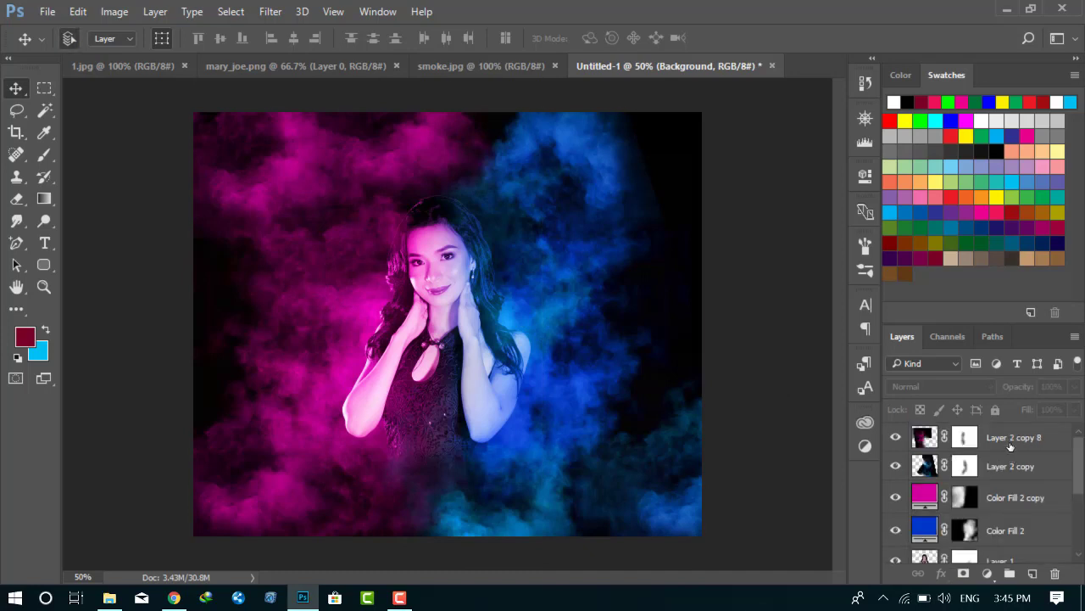
- Add a new empty layer on top of Layer 2 copy 8 and select the whole canvas
left_click(1017, 447)
left_click(1033, 573)
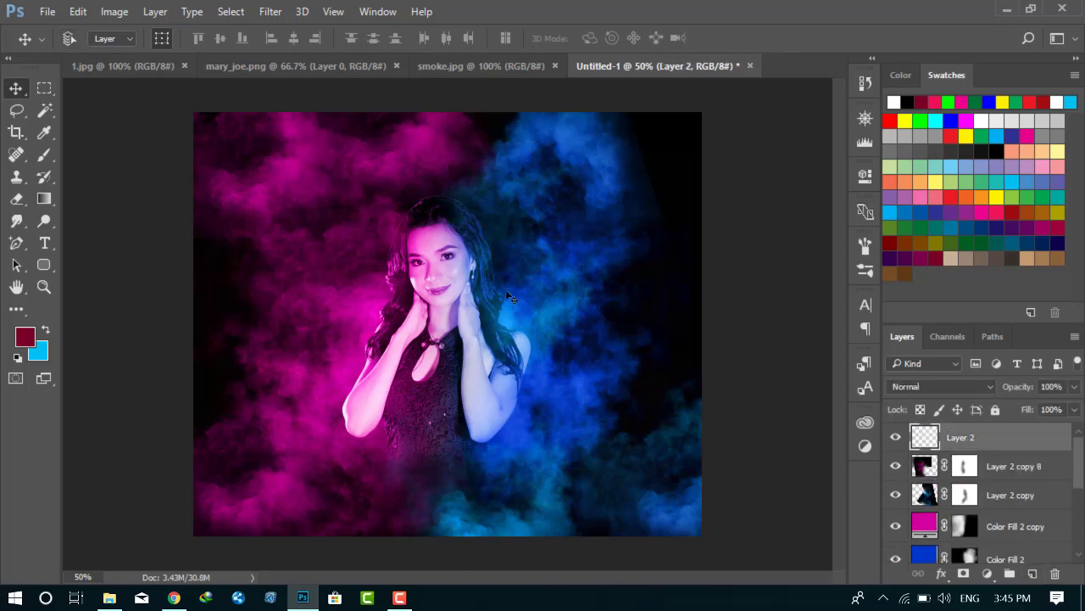
key("ctrl+a")
key("ctrl+c")
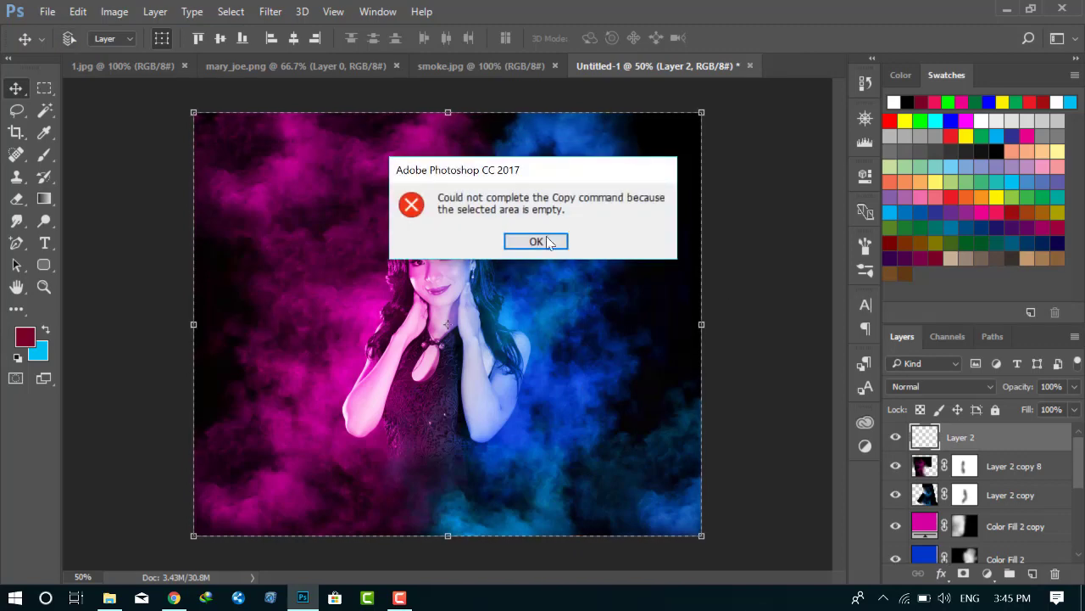
key("Return")
- Apply Image with the merged composite into Layer 2, deselect, and hide the layers beneath
left_click(115, 11)
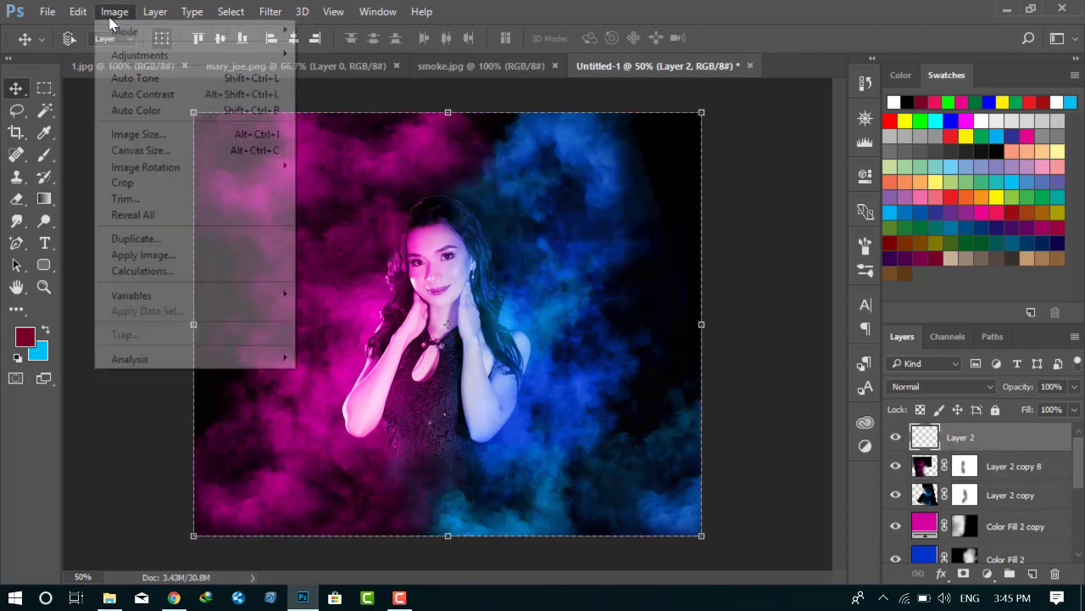
mouse_move(140, 55)
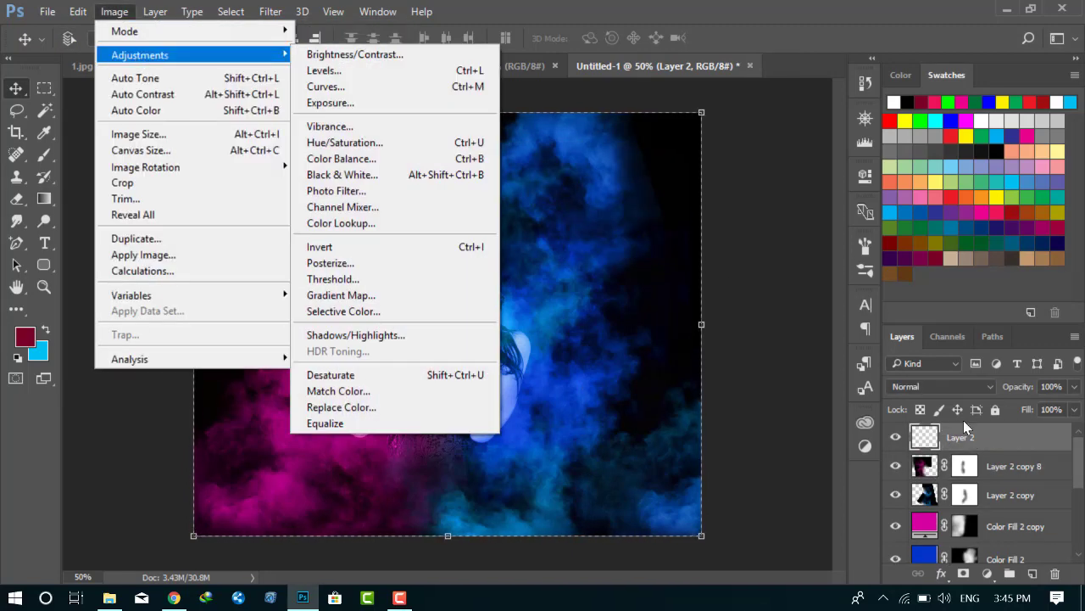
right_click(995, 435)
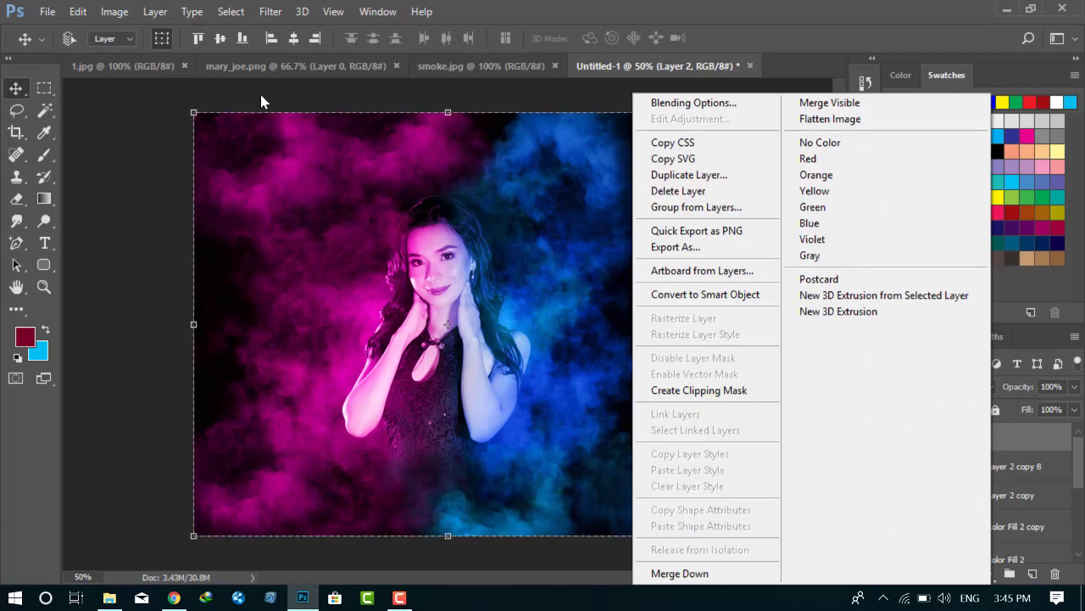
left_click(106, 17)
left_click(143, 254)
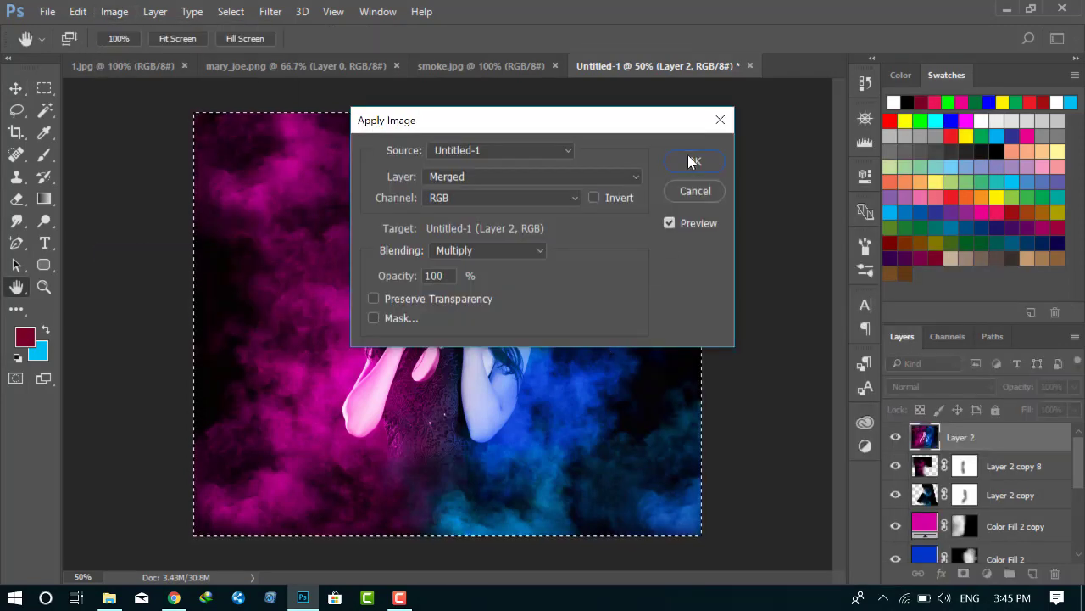
left_click(695, 123)
key("ctrl+d")
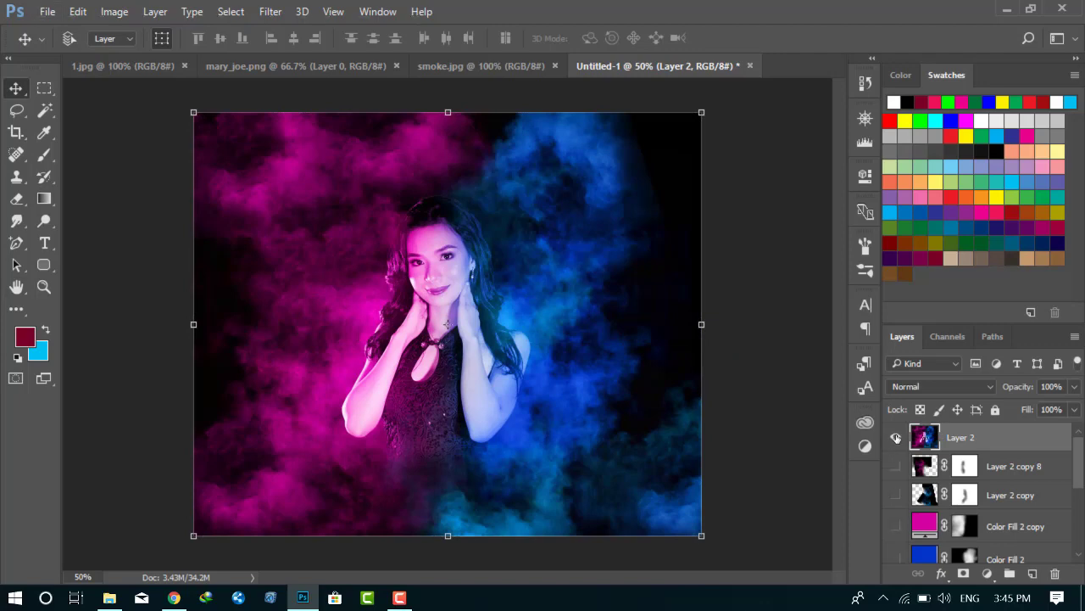
left_click(896, 438, "alt")
- Check the lower layers' visibility and open the Camera Raw filter on Layer 2
left_click(896, 438, "alt")
left_click(896, 437, "alt")
left_click(270, 11)
left_click(574, 7)
left_click(270, 11)
key("Escape")
key("ctrl+shift+a")
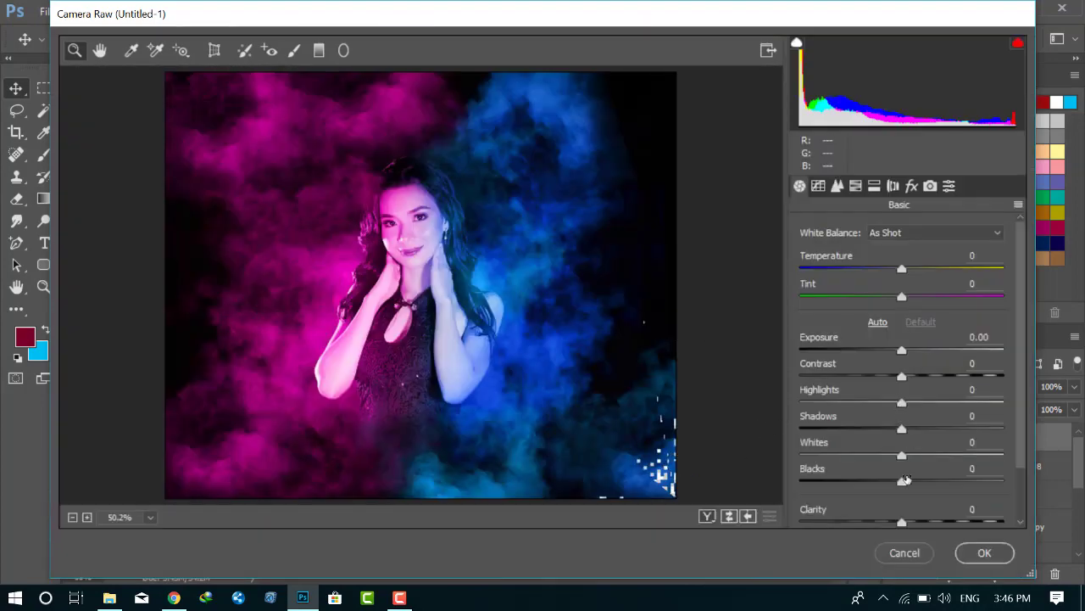
- Set Clarity +45, lift Blacks and Whites, Contrast +20, Exposure +0.50, and apply
scroll(906, 480, "down", 2)
left_click_drag(902, 458, 947, 458)
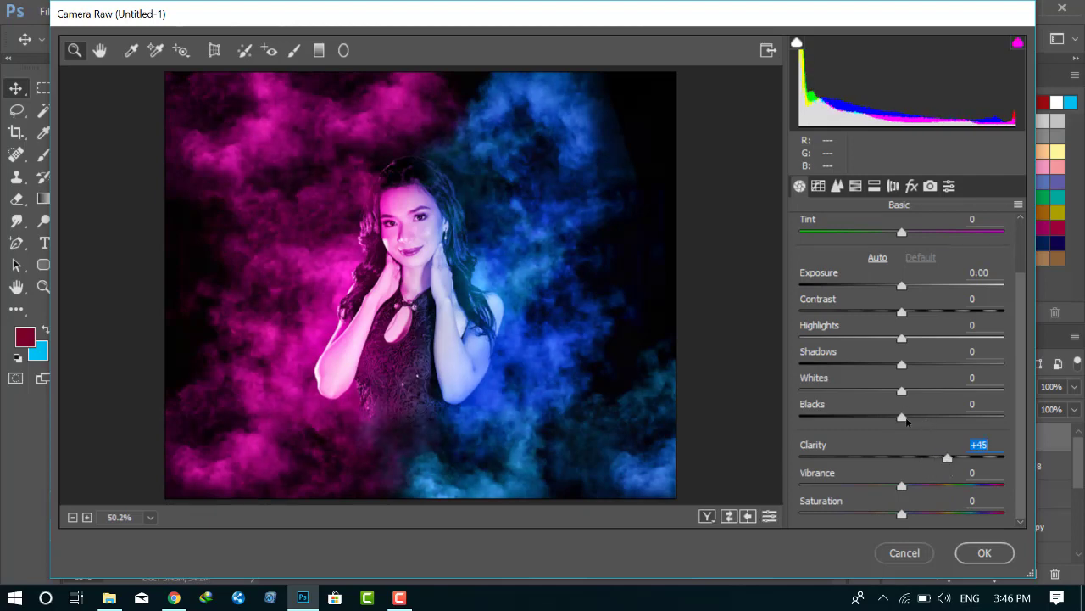
mouse_move(903, 417)
left_mouse_down()
mouse_move(925, 417)
mouse_move(920, 365)
mouse_move(940, 337)
left_mouse_up()
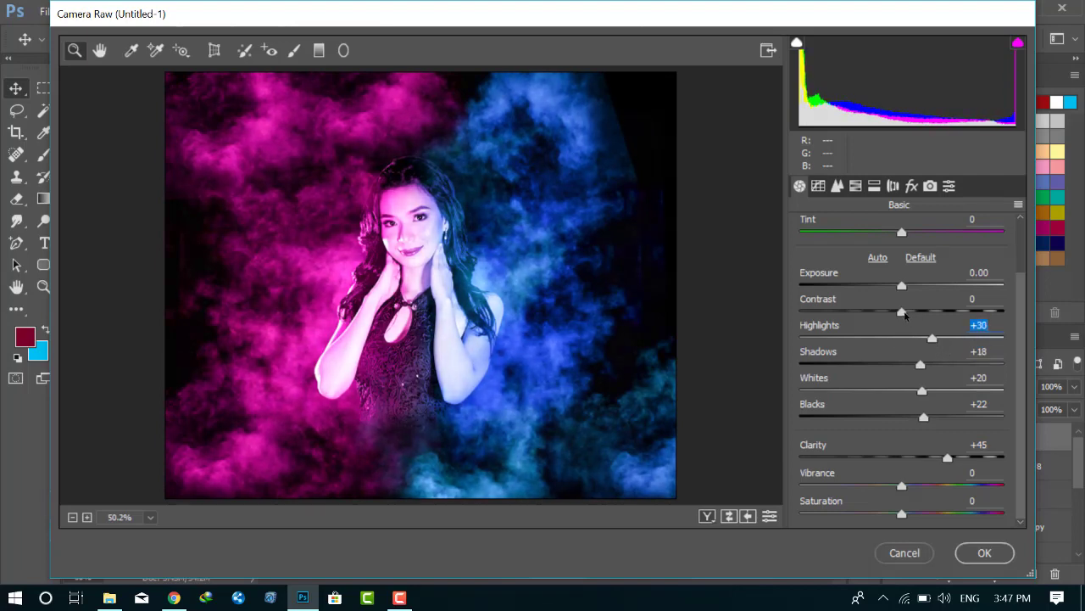
mouse_move(903, 312)
left_mouse_down()
mouse_move(946, 312)
mouse_move(913, 286)
left_mouse_up()
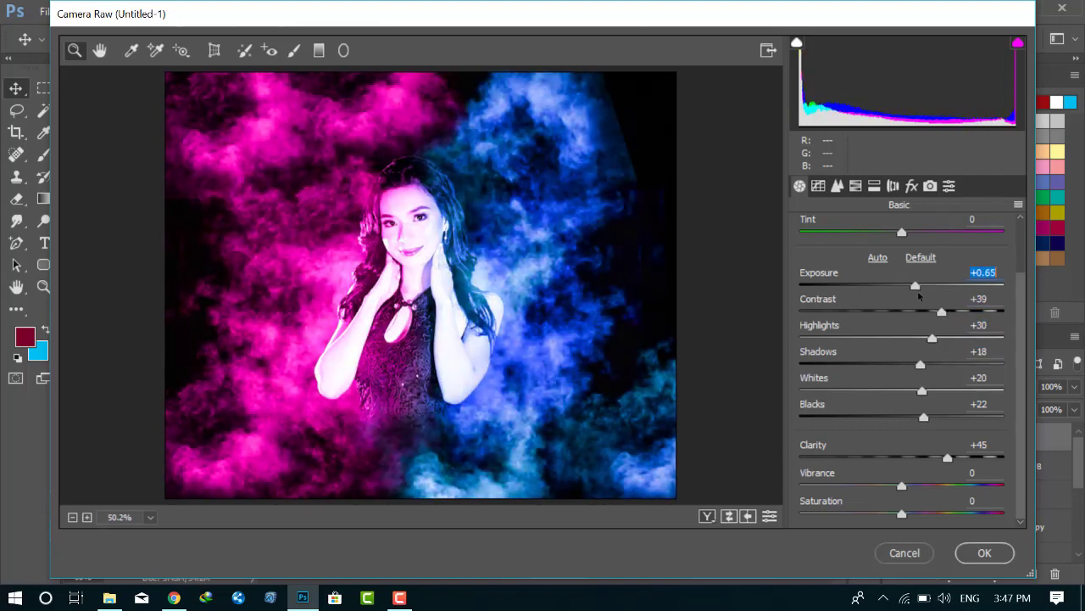
left_click(923, 312)
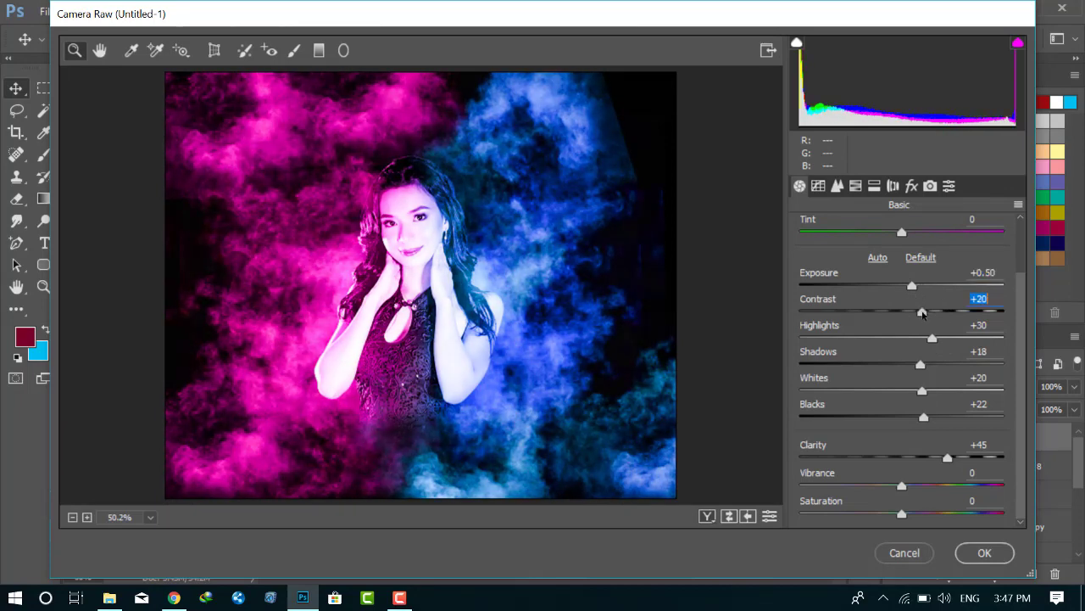
scroll(906, 237, "up", 2)
left_click_drag(907, 270, 908, 272)
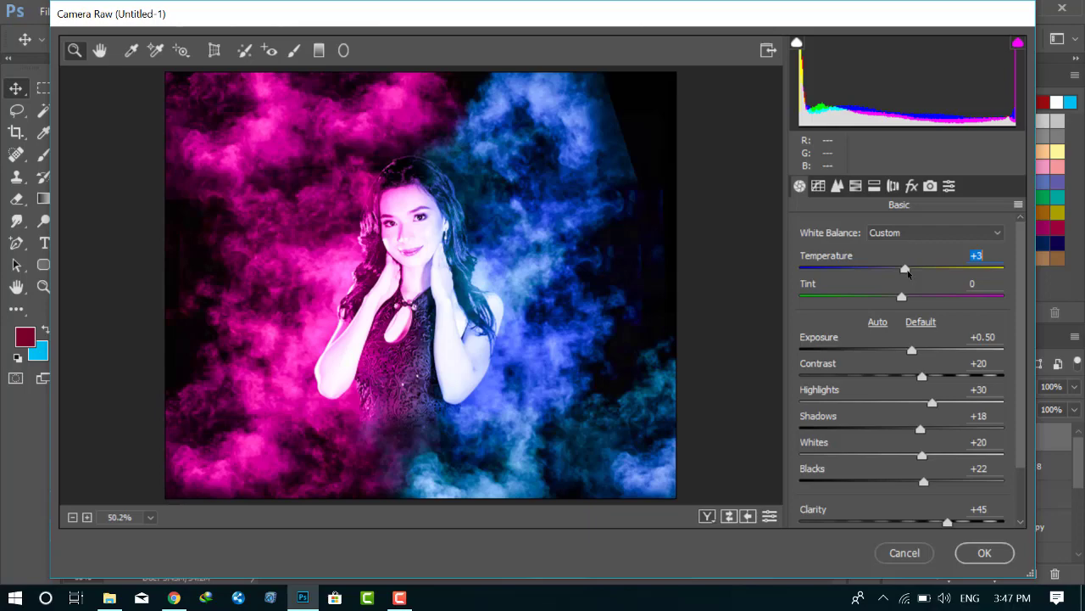
left_click(965, 560)
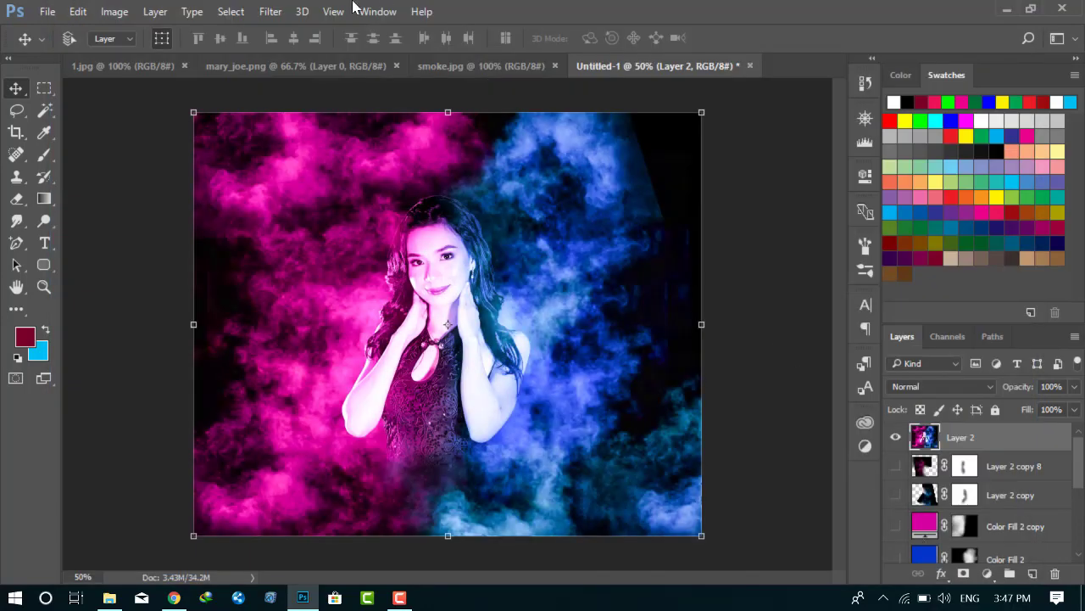
- Add a new Layer 3 and start a gradient from the Violet, Orange preset
left_click(270, 11)
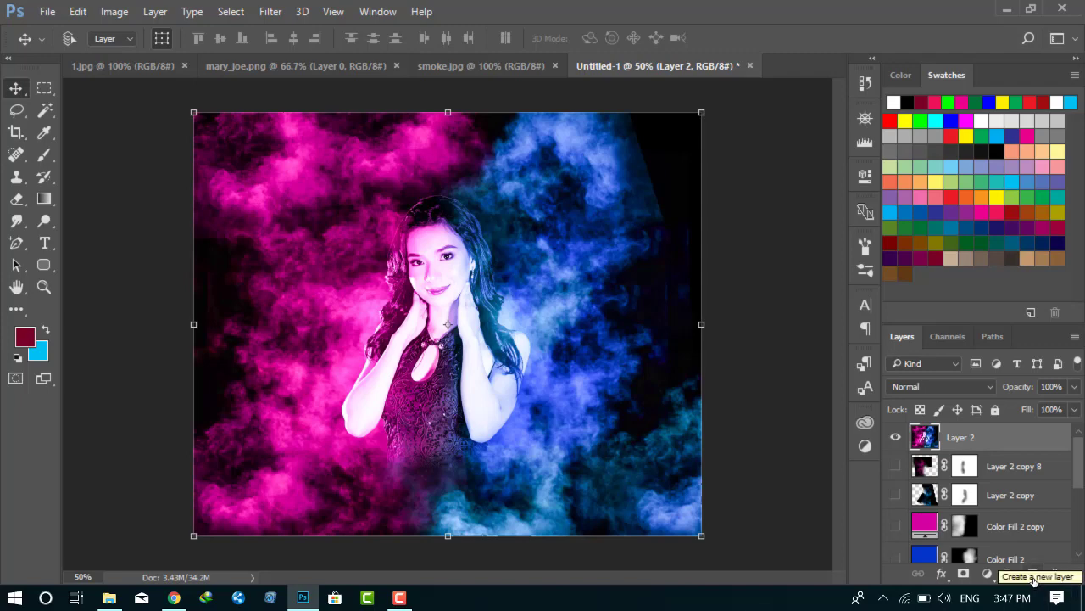
left_click(1034, 579)
left_click(44, 198)
left_click(84, 38)
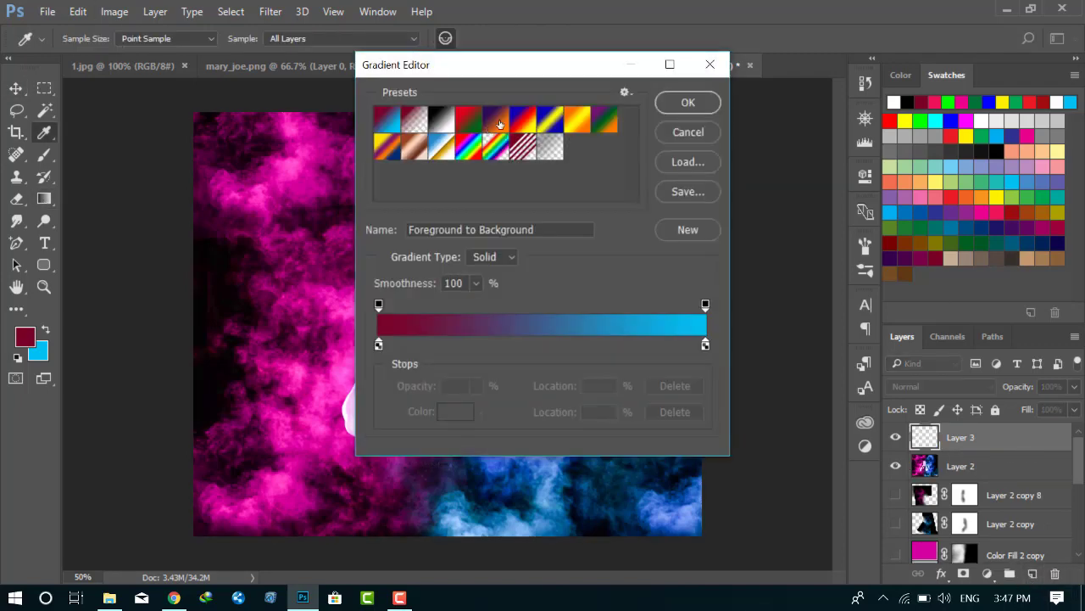
left_click(496, 119)
- Recolour the gradient stops to magenta on the left and violet on the right
double_click(378, 344)
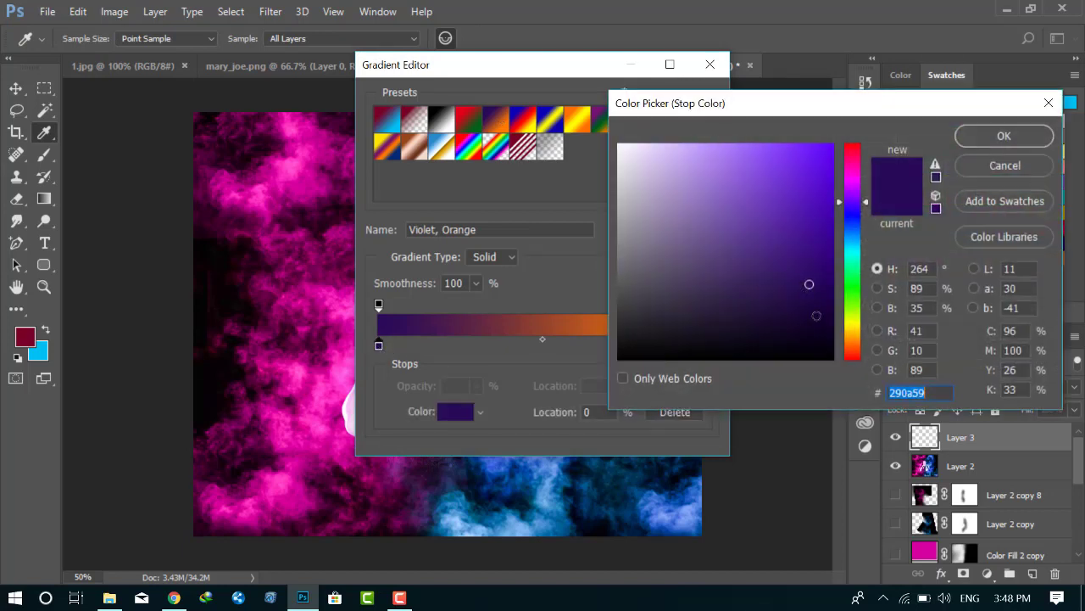
left_click_drag(865, 211, 855, 167)
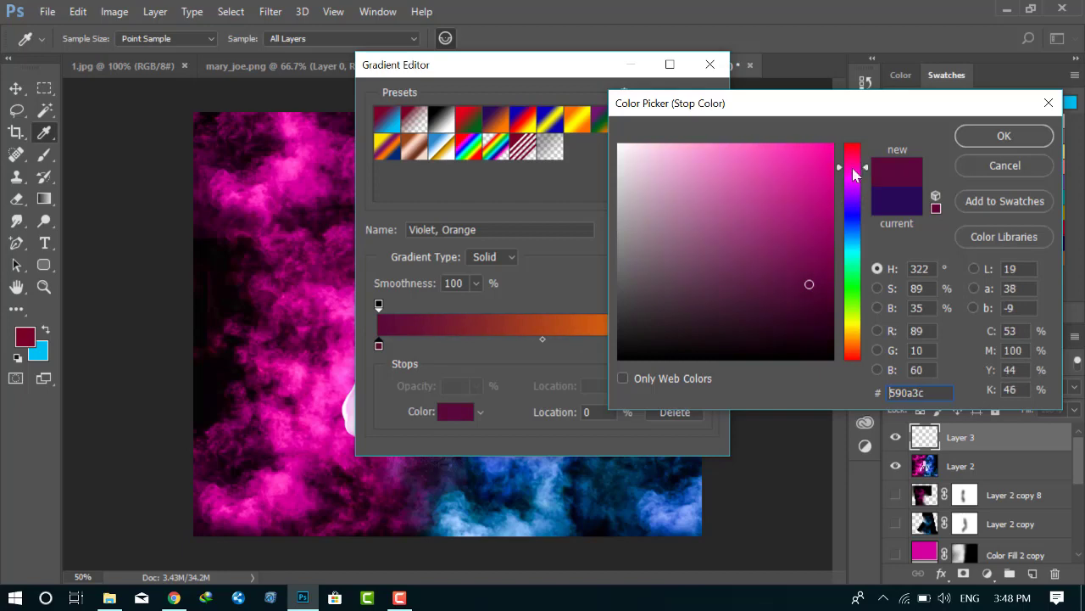
left_click(831, 200)
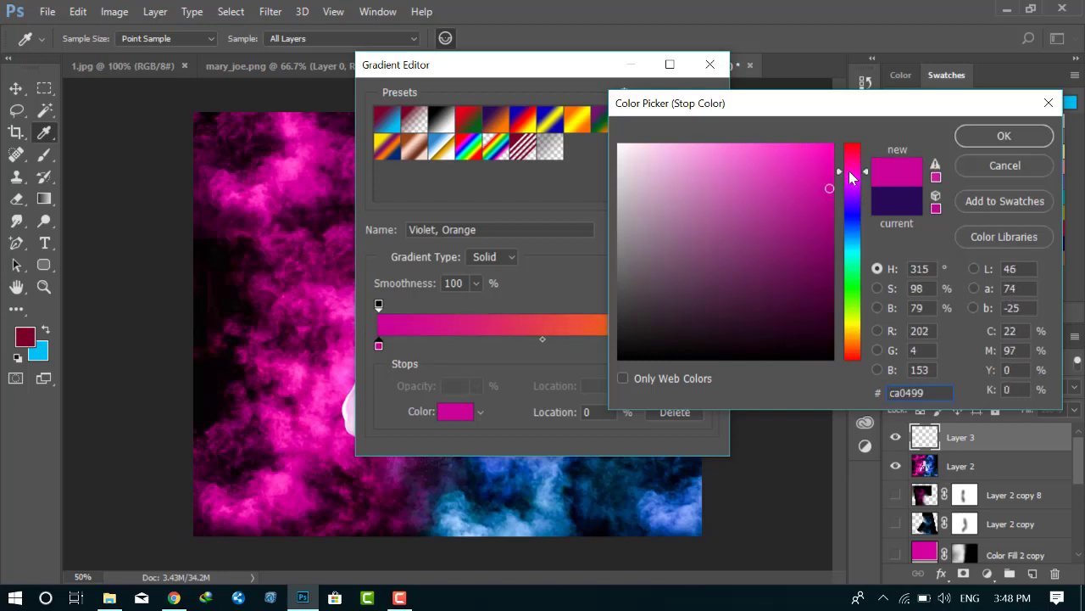
left_click_drag(851, 172, 855, 170)
left_click(992, 141)
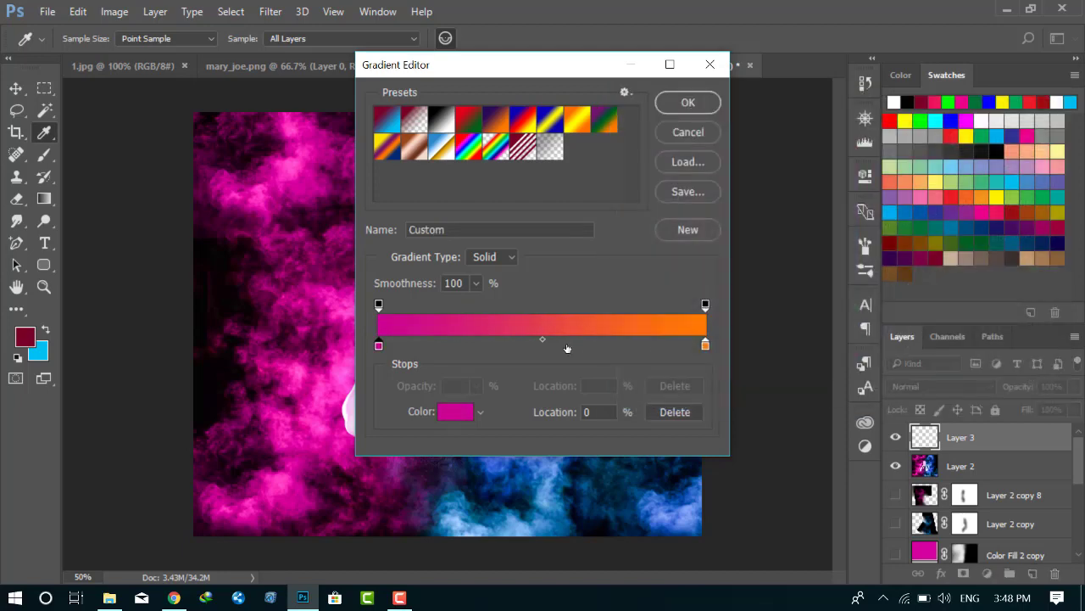
double_click(705, 345)
left_click_drag(853, 178, 852, 204)
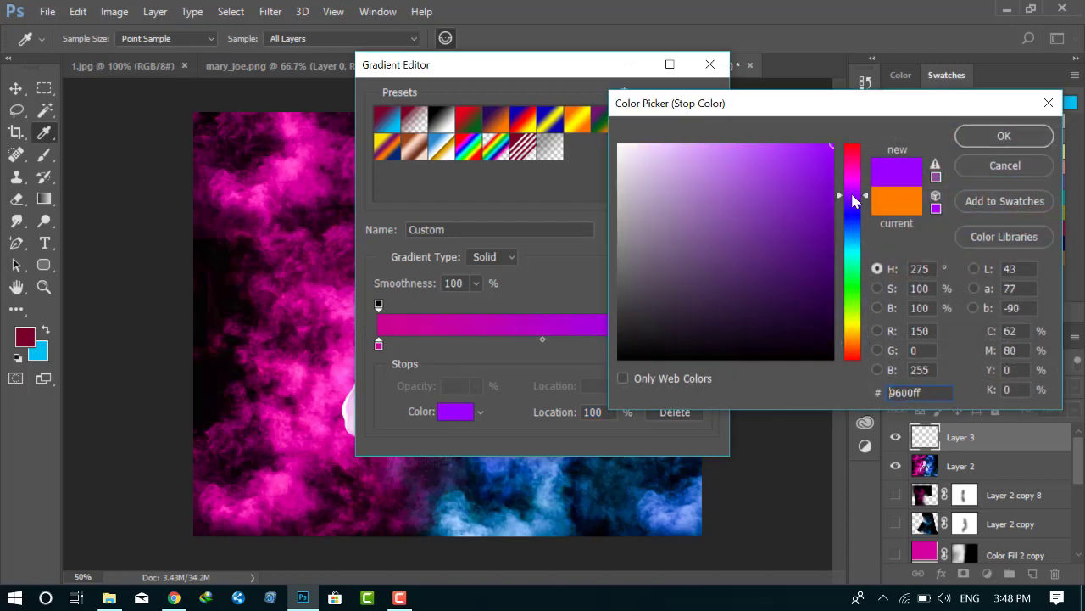
left_click(1003, 136)
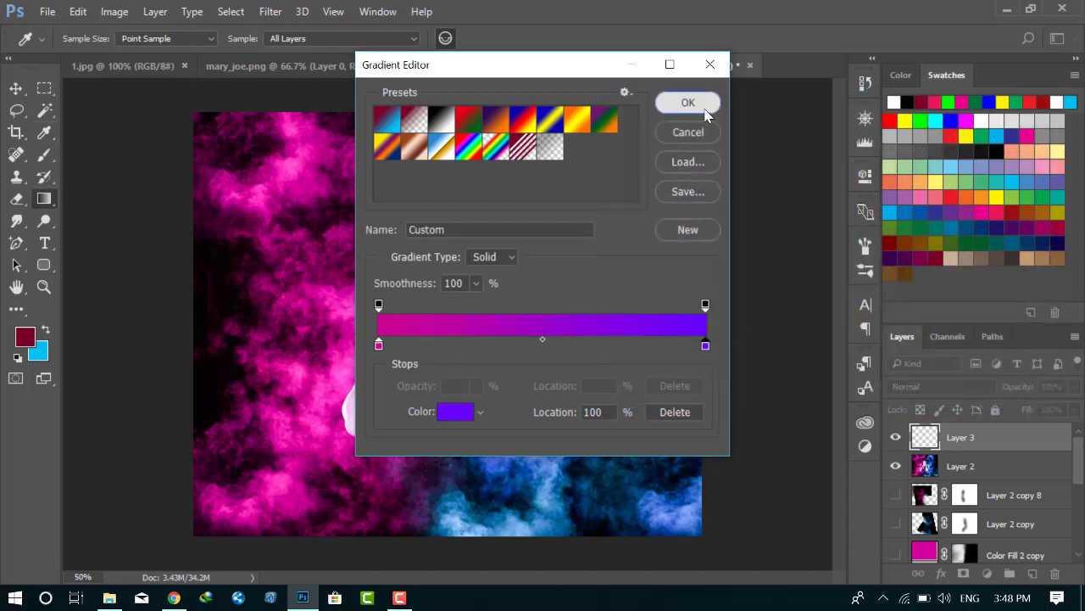
left_click(688, 101)
- Draw the gradient top to bottom on Layer 3 and compare Overlay, Saturation and Soft Light blending
left_click_drag(441, 87, 407, 566)
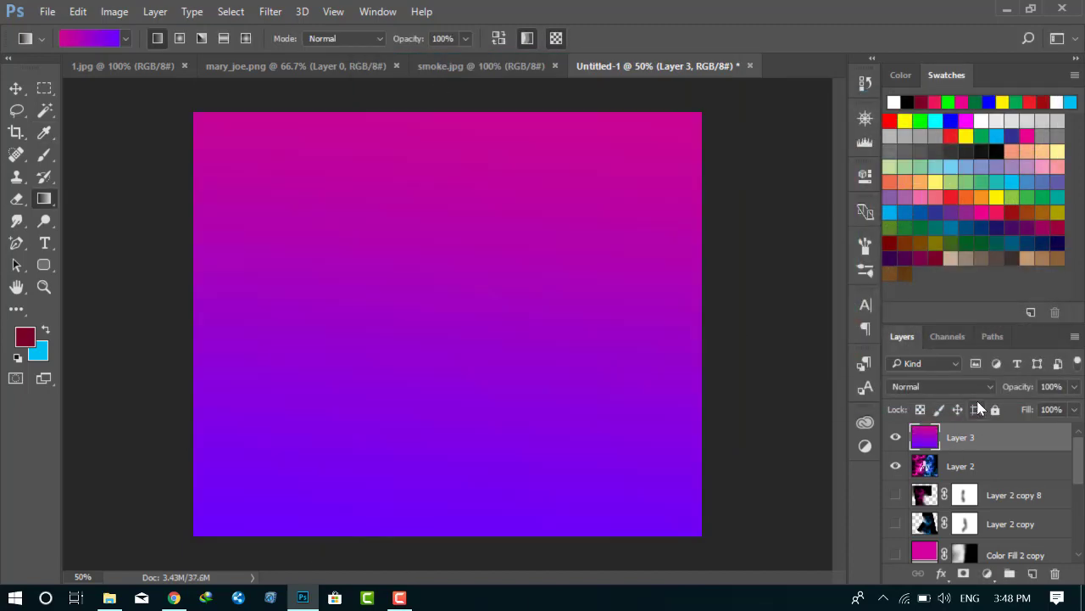
left_click(941, 386)
left_click(912, 209)
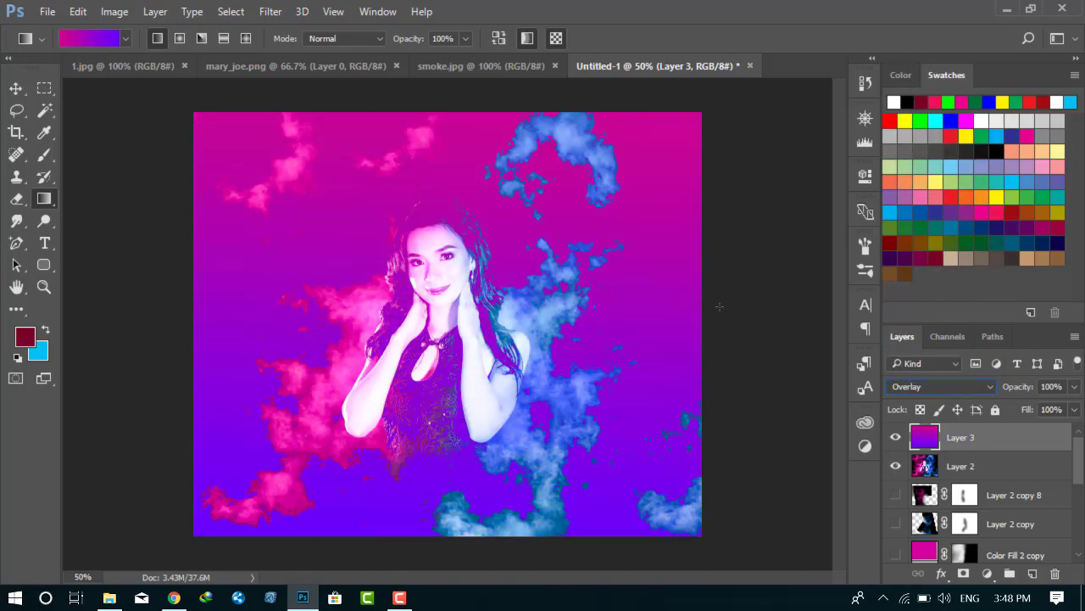
key("Down")
key("Down")
key("Down")
key("Down")
key("Down")
key("Down")
key("Down")
key("Down")
key("Down")
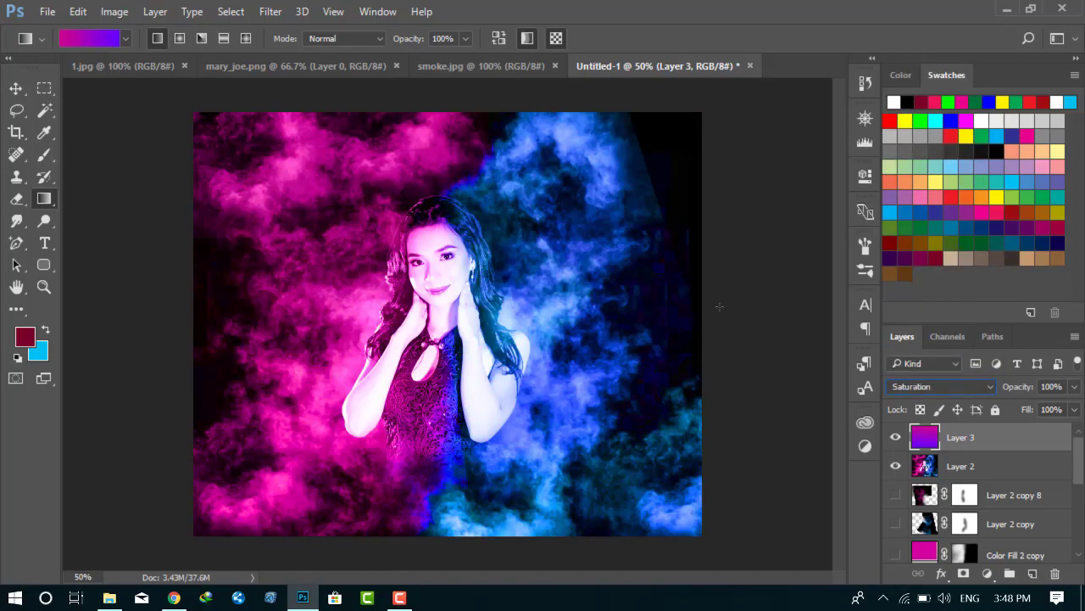
key("Up")
key("Up")
key("Up")
key("Down")
key("Down")
key("Down")
key("Up")
key("Up")
key("Up")
key("Up")
key("Up")
key("Up")
key("Up")
key("Up")
key("Up")
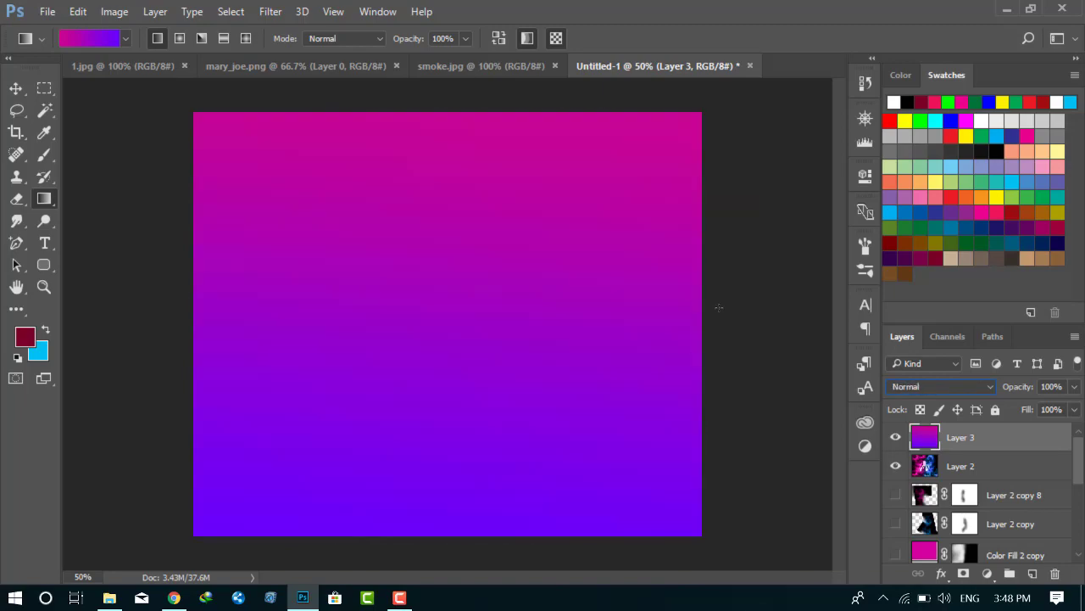
key("Down")
key("Down")
key("Down")
key("Down")
key("Down")
key("Down")
key("Down")
key("Down")
key("Down")
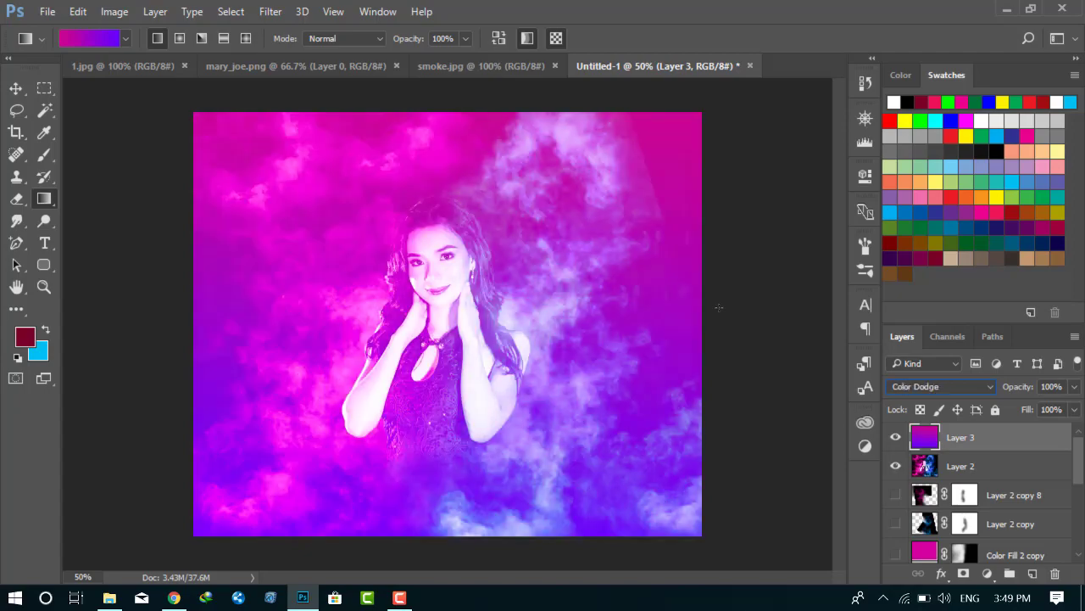
key("Down")
key("Down")
key("Down")
key("Down")
key("Down")
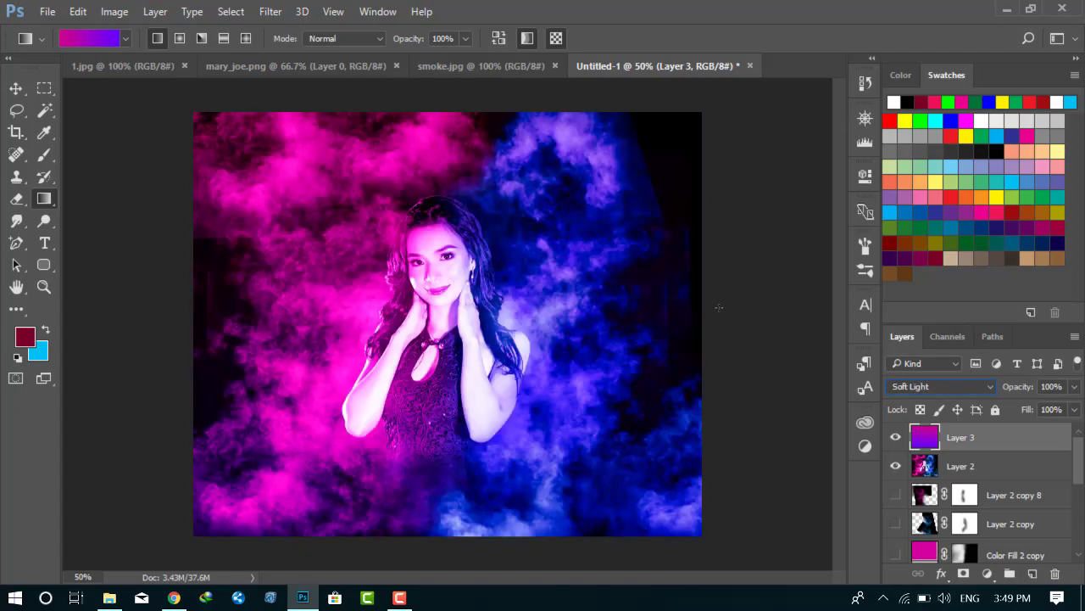
key("Down")
key("Down")
key("Down")
key("Down")
key("Down")
key("Down")
key("Down")
key("Down")
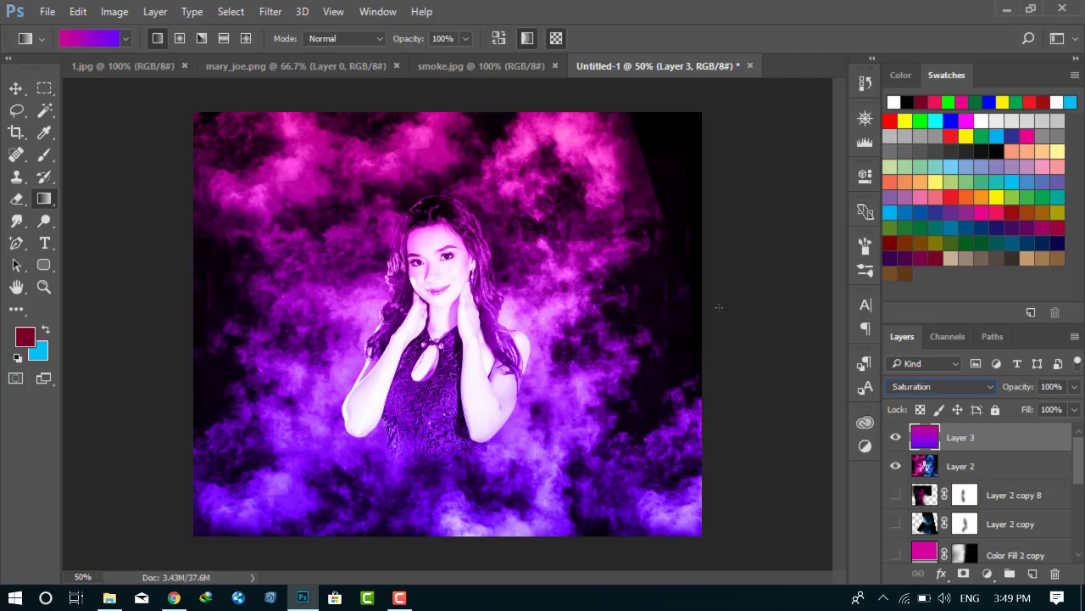
- Add a mask to Layer 3 and paint black over the woman's face and dress
left_click(963, 574)
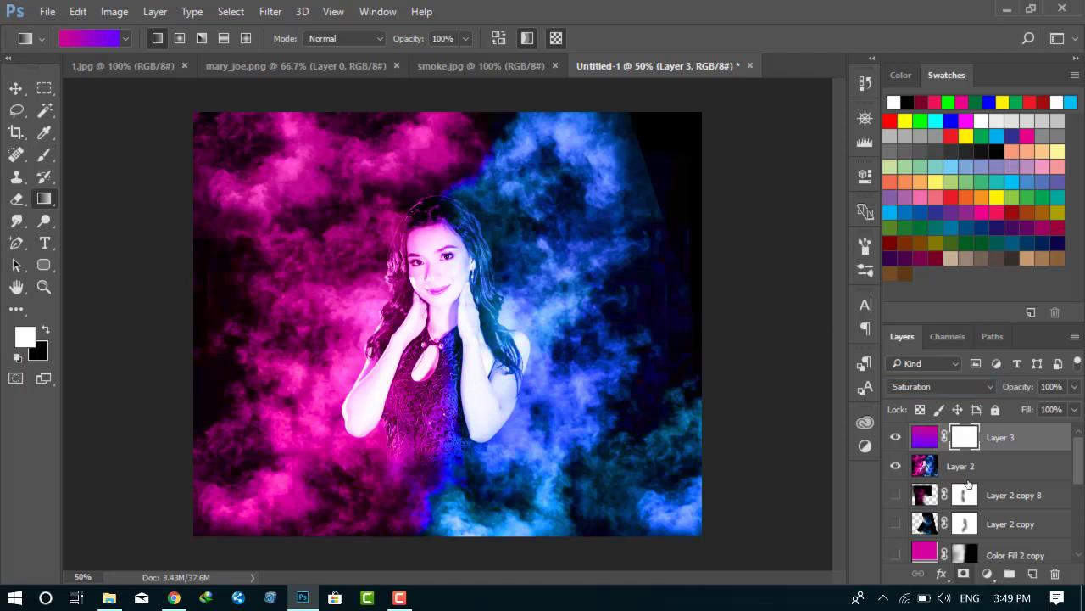
key("b")
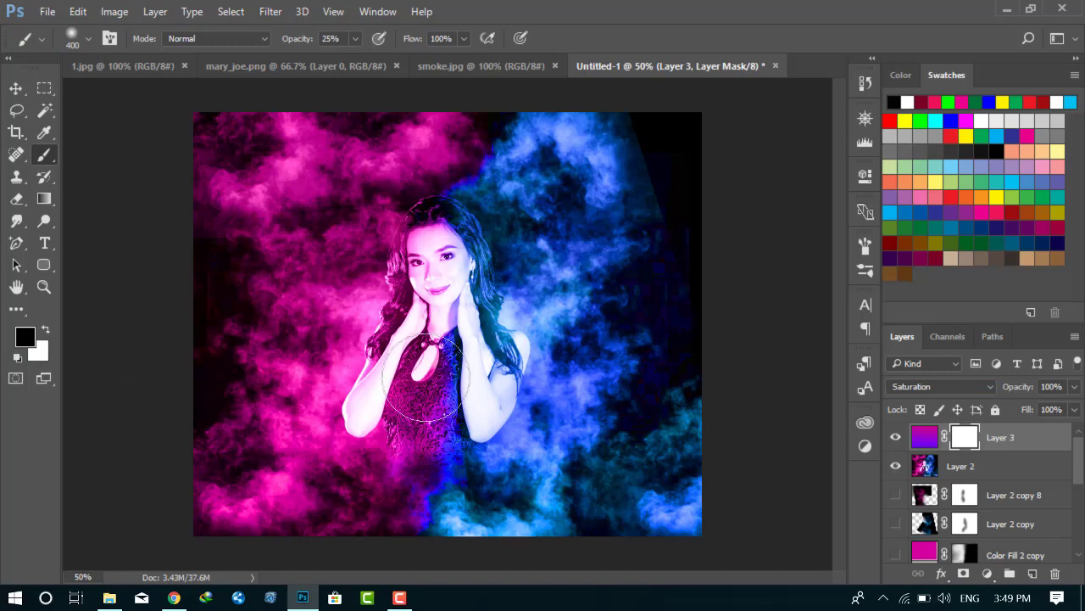
left_click(49, 330)
mouse_move(437, 339)
left_mouse_down()
mouse_move(458, 399)
mouse_move(422, 463)
left_mouse_up()
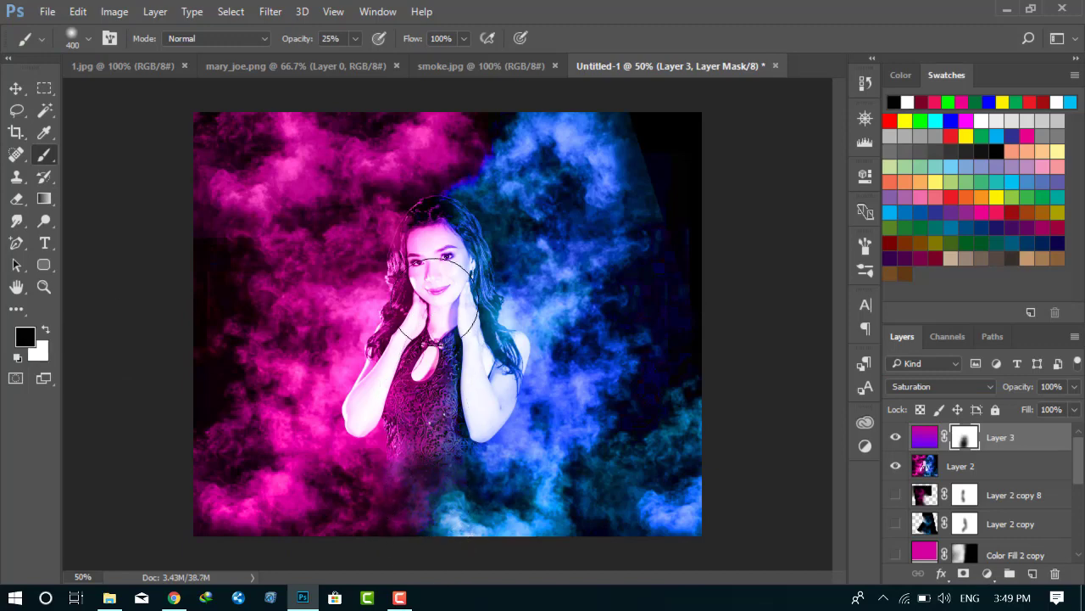
- Type a name as a text line to the left of the woman's face
key("v")
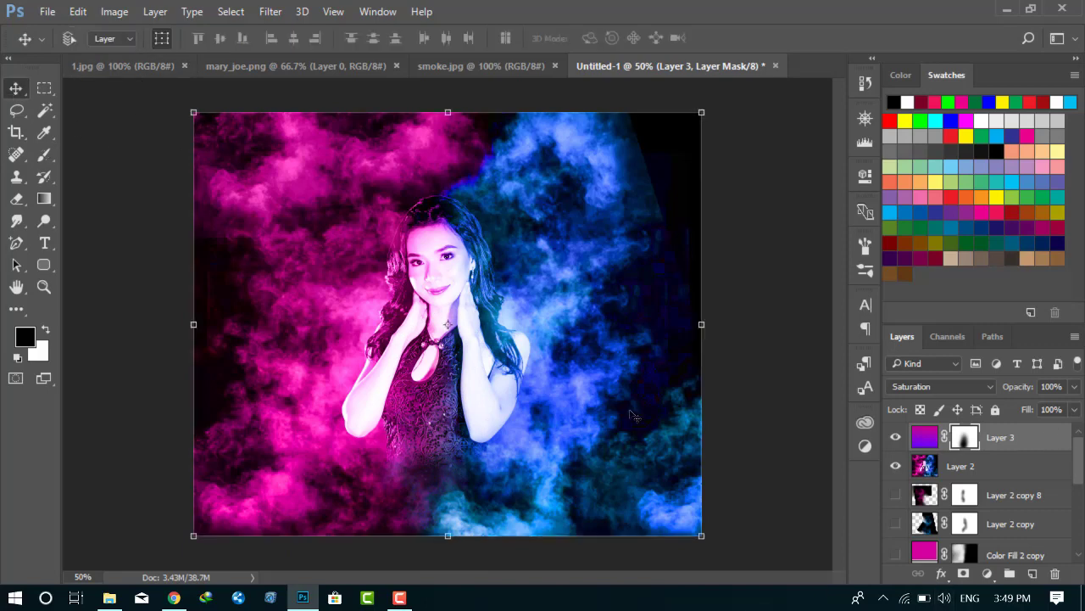
left_click(45, 244)
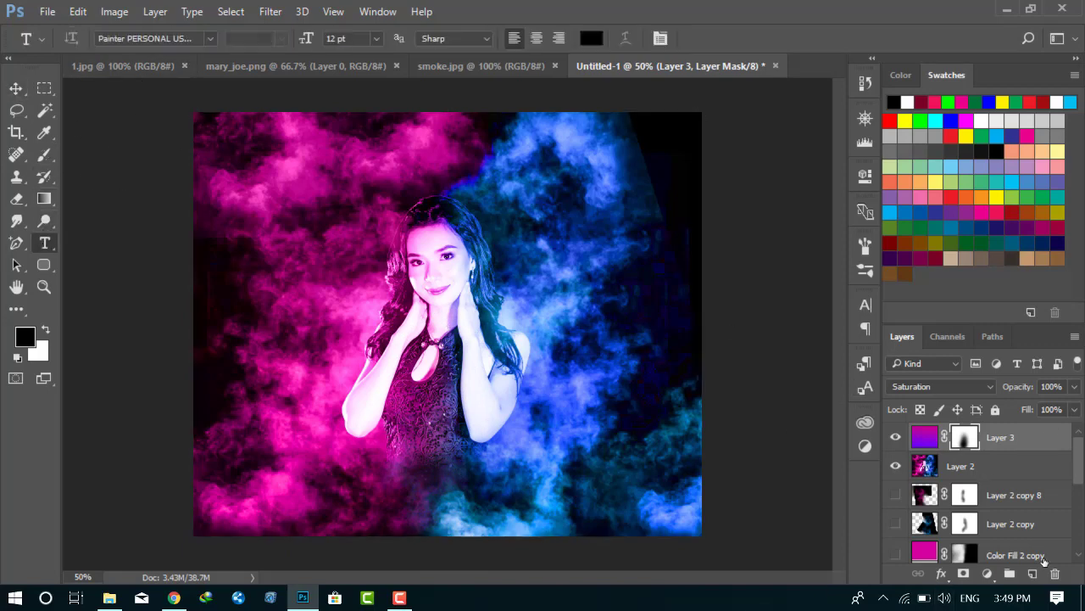
left_click(280, 281)
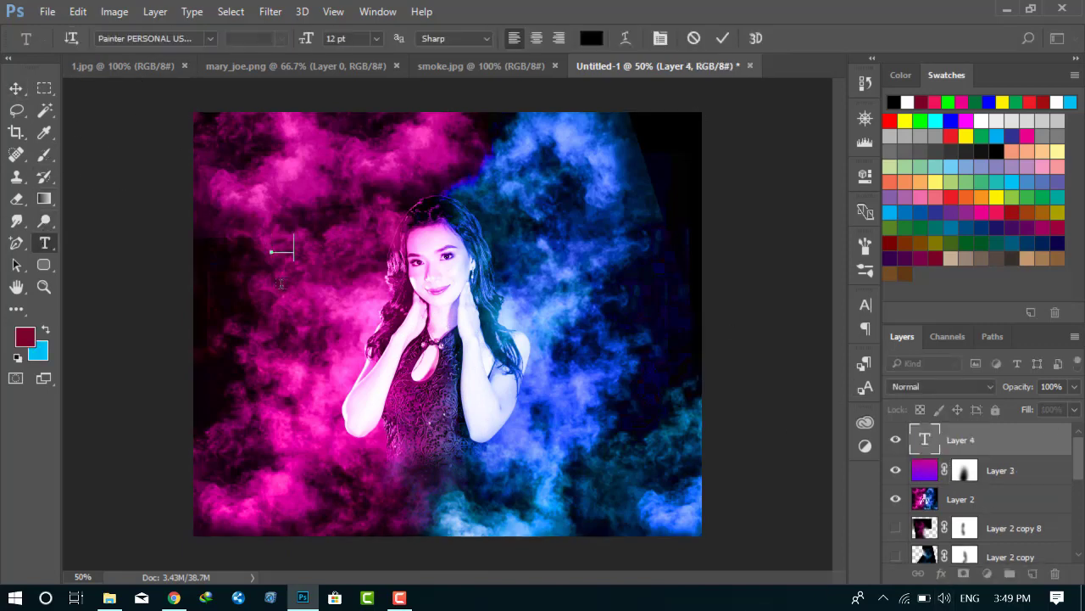
type("Millstakim")
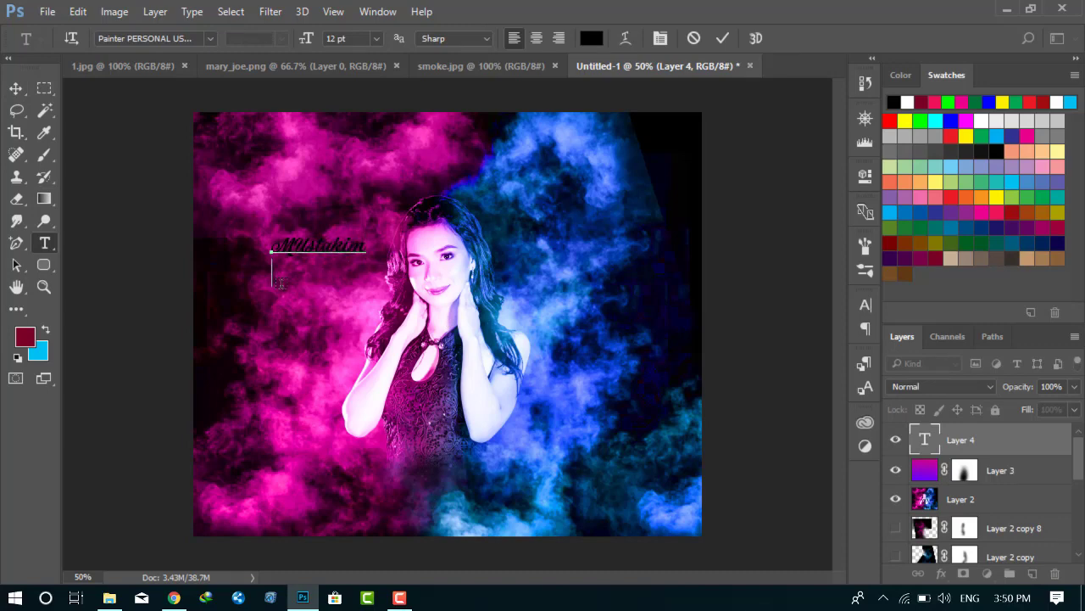
type("chew")
type("dhu")
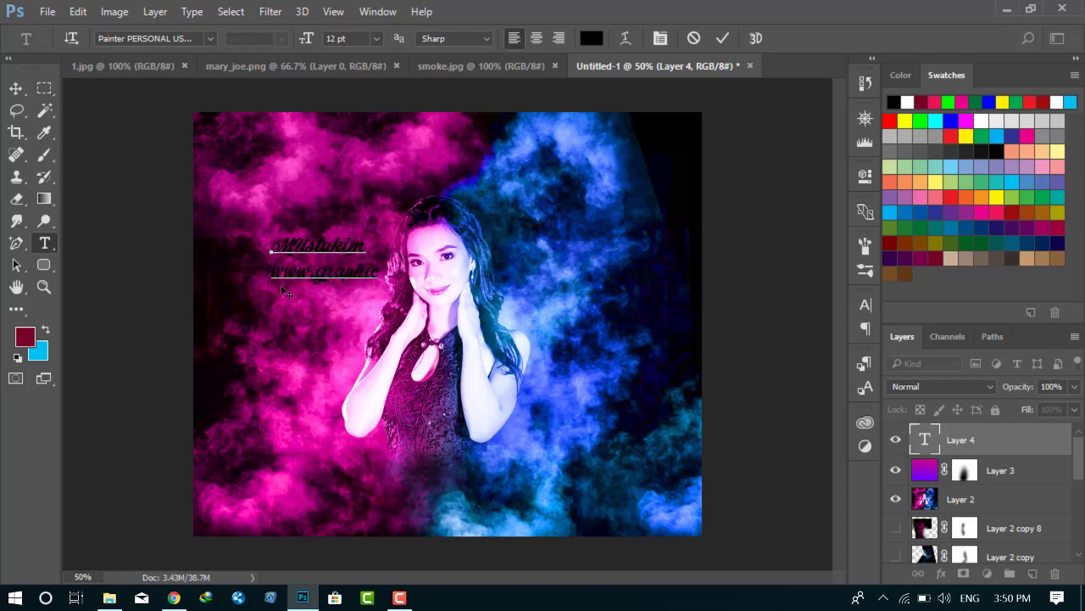
type("m")
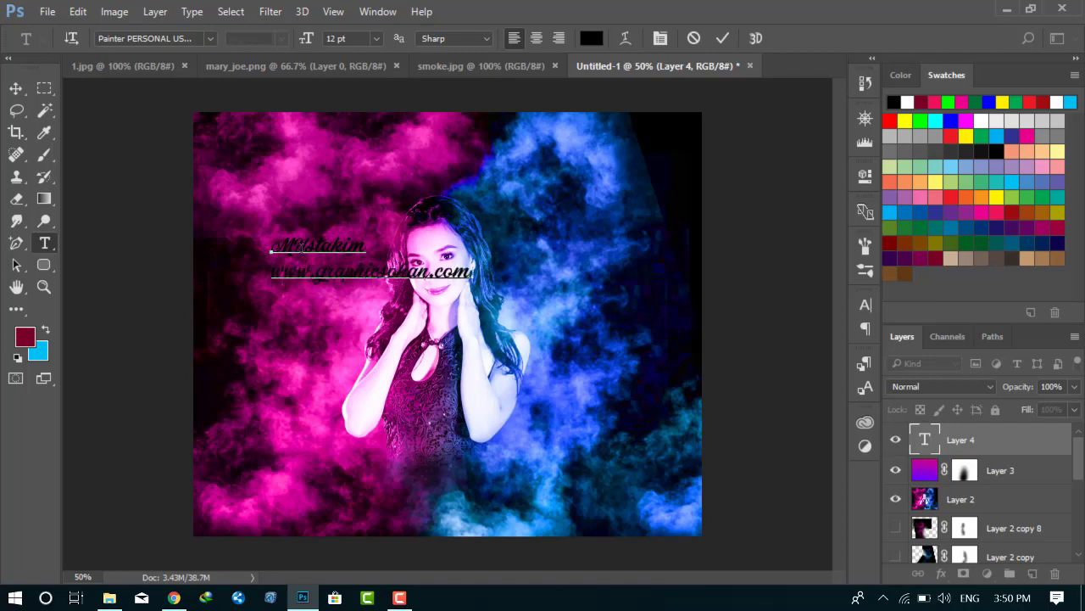
- Select all the text lines and colour them white (ffffff)
key("ctrl+a")
left_click(591, 38)
left_click(619, 144)
left_click(1004, 137)
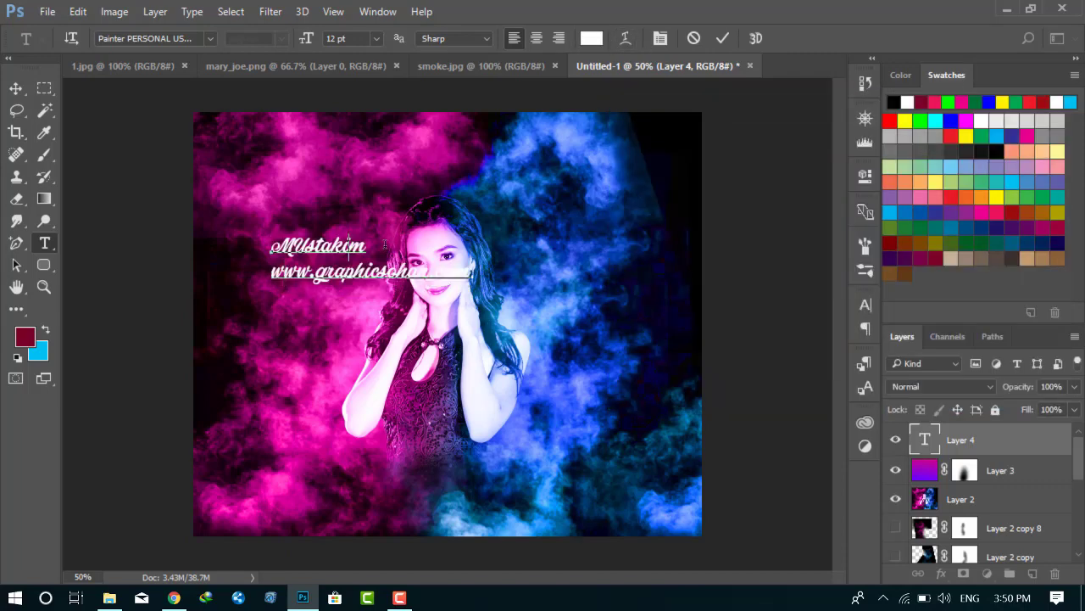
key("ctrl+w")
key("Escape")
key("ctrl+a")
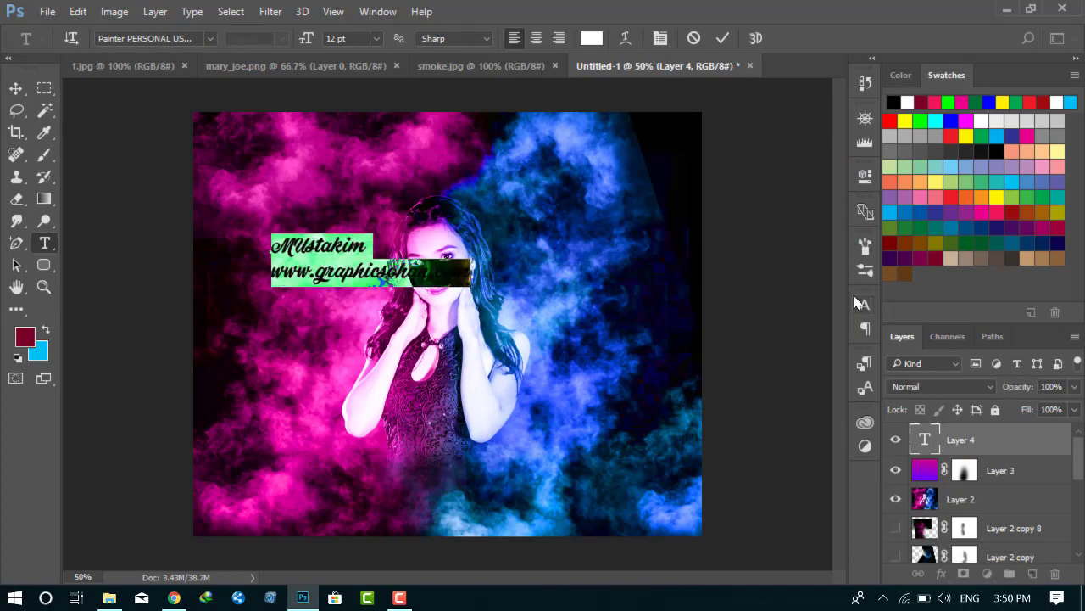
- Change the title text's font in the Character panel to Abaddon II
left_click(865, 303)
left_click(731, 325)
type("Segoe UI Emoji")
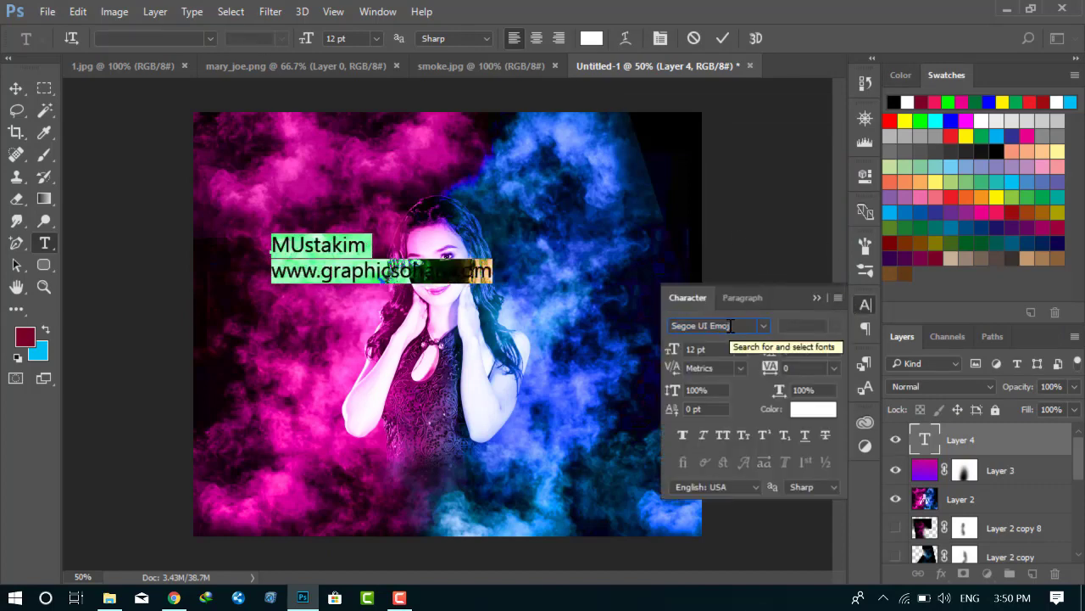
type("Aba")
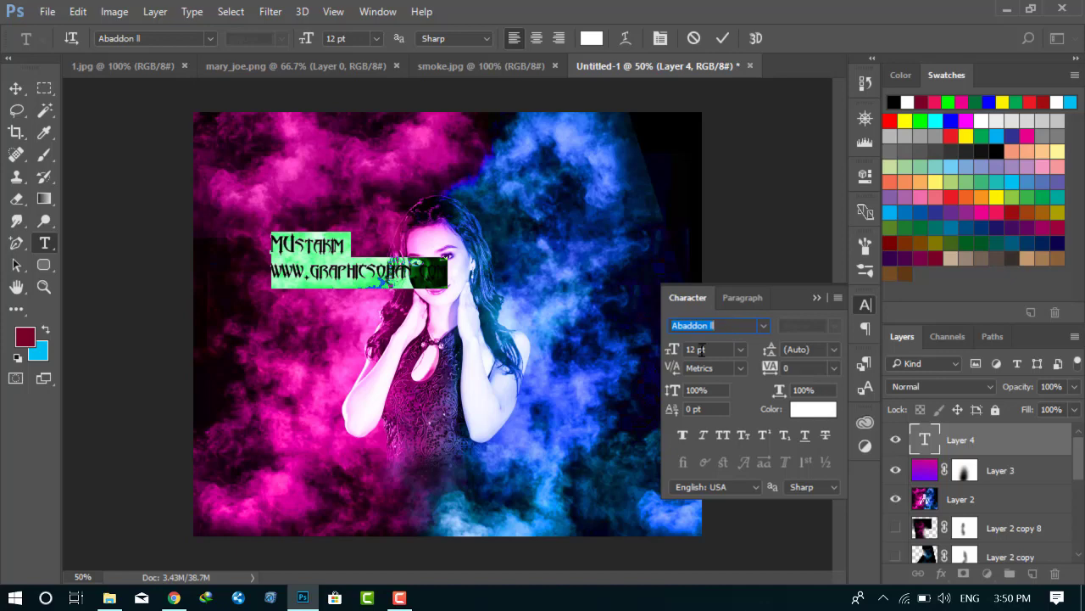
left_click(816, 296)
left_click_drag(272, 272, 526, 293)
left_click(865, 304)
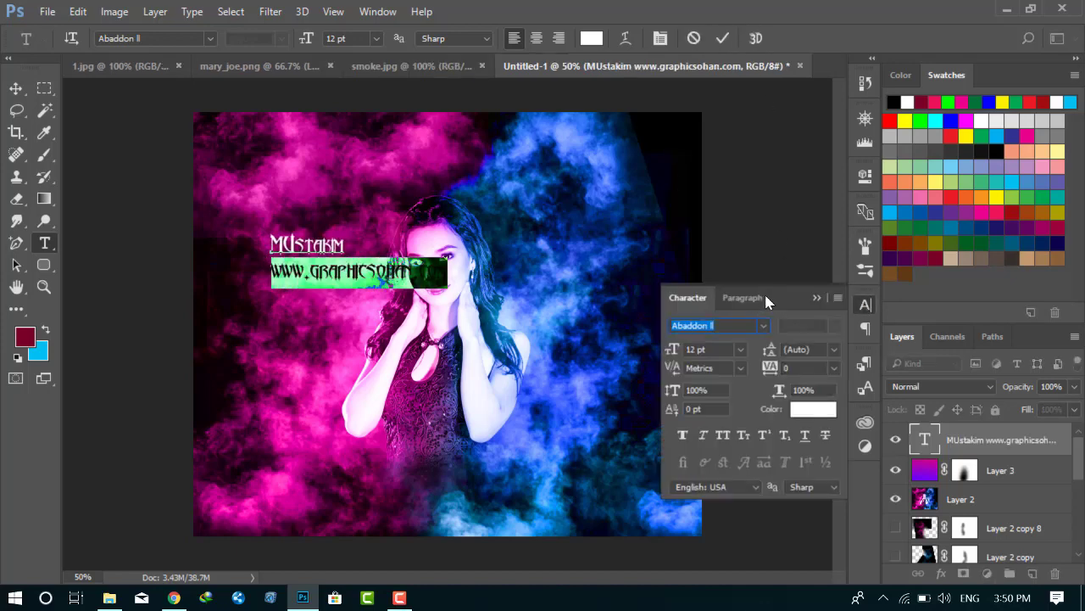
key("Down")
key("Down")
key("Down")
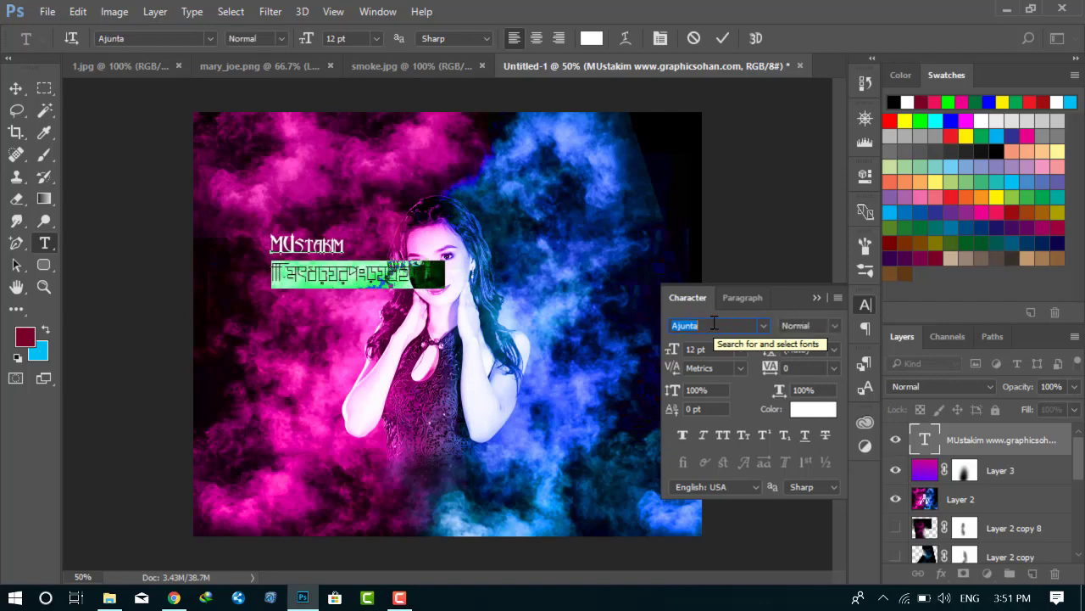
left_click(723, 38)
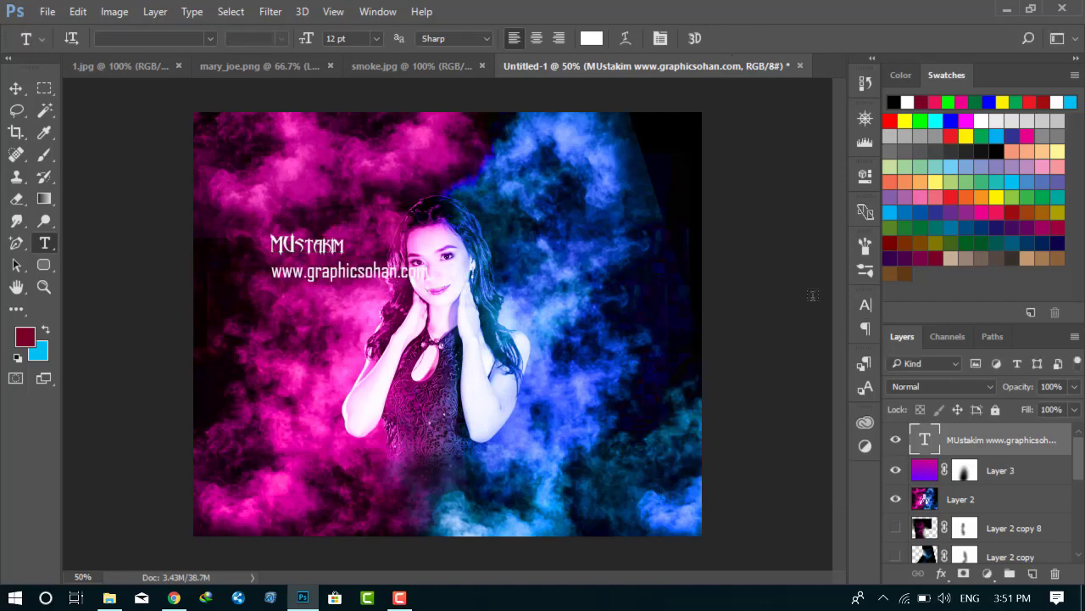
- Move the website address out of the title into its own type layer in Agency FB
left_click(272, 272)
left_click_drag(272, 272, 429, 273)
key("ctrl+c")
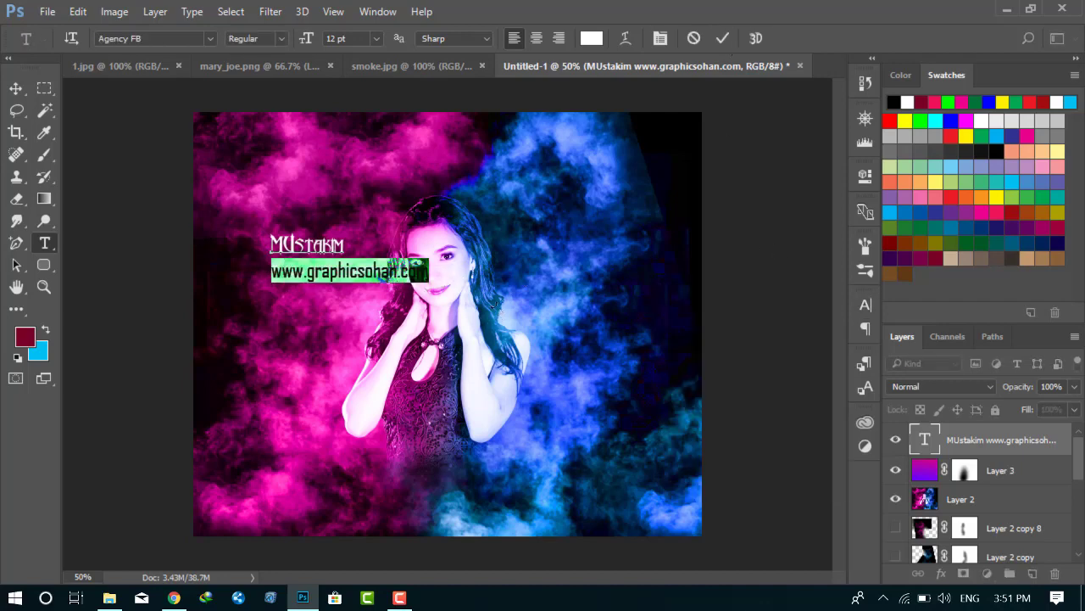
key("BackSpace")
left_click(722, 39)
left_click(248, 265)
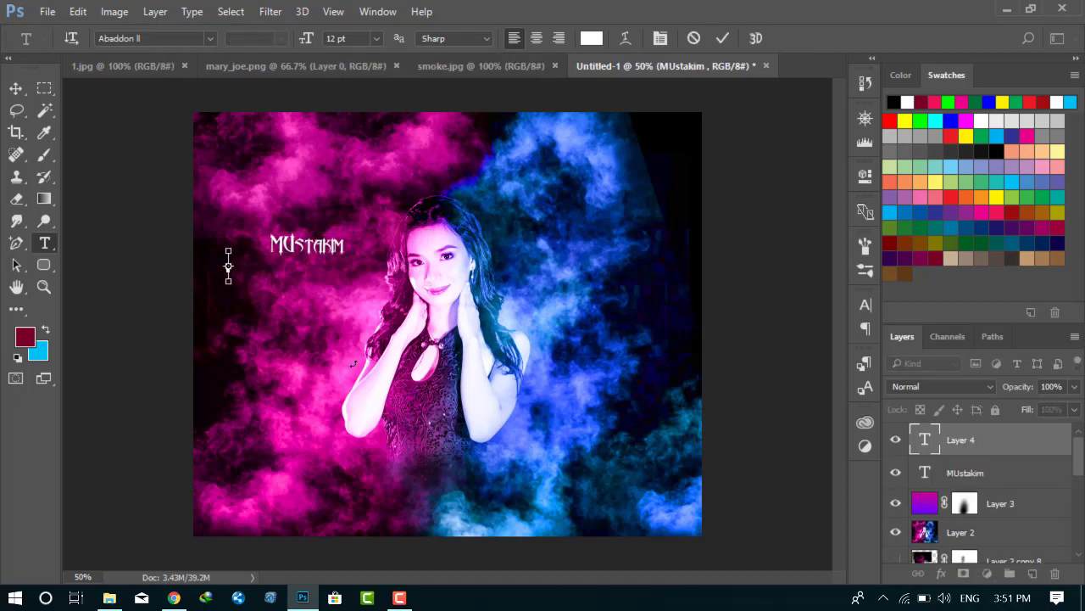
key("ctrl+v")
left_click(723, 39)
left_click(15, 88)
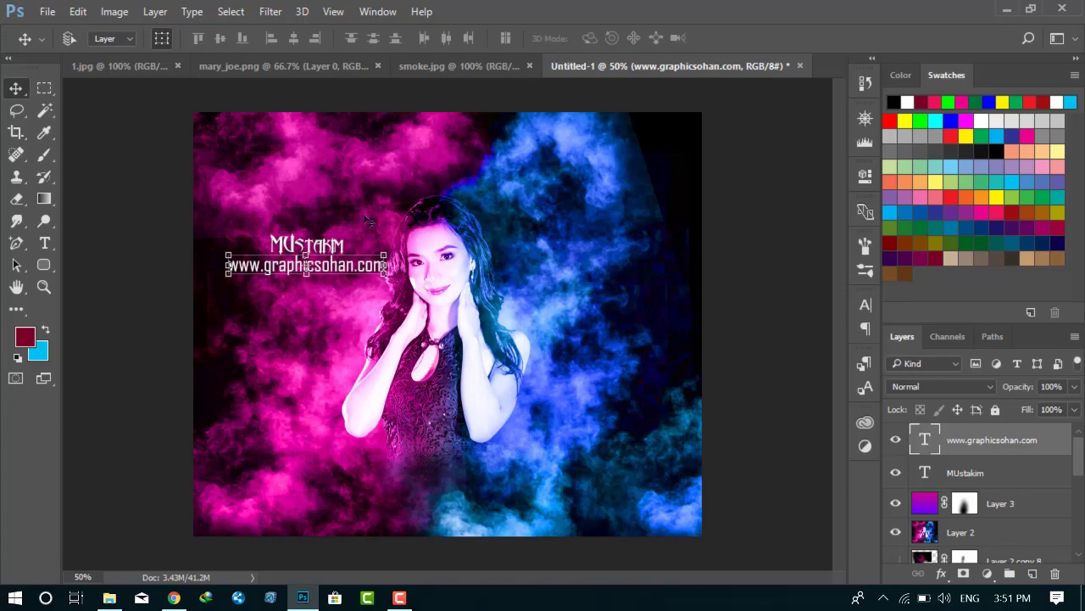
- Select the MUstakim title layer and enlarge it with Free Transform
scroll(280, 241, "up", 5, "alt")
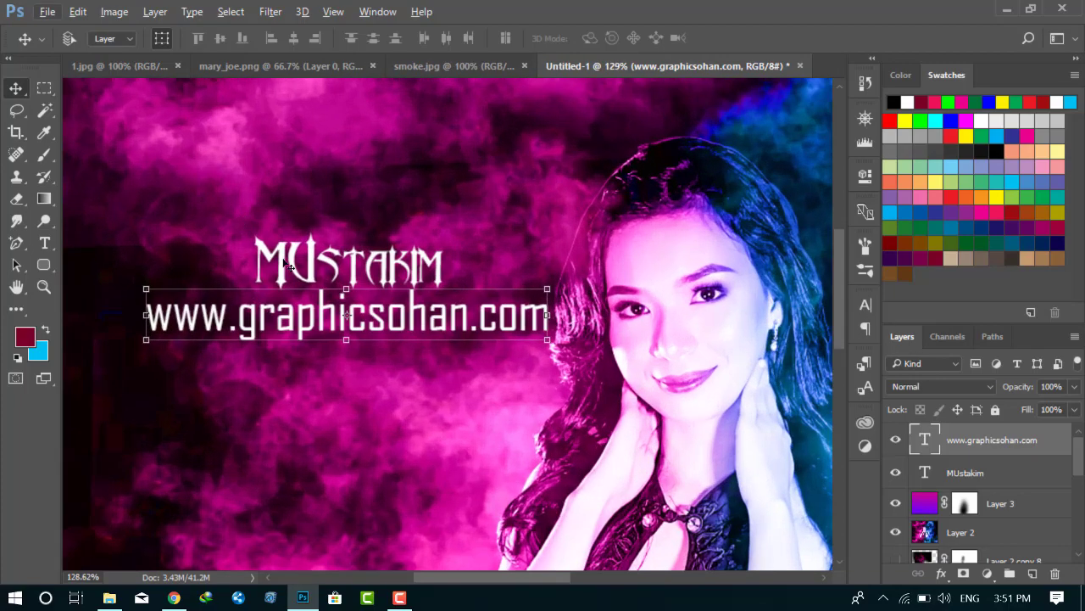
scroll(279, 241, "down", 3, "alt")
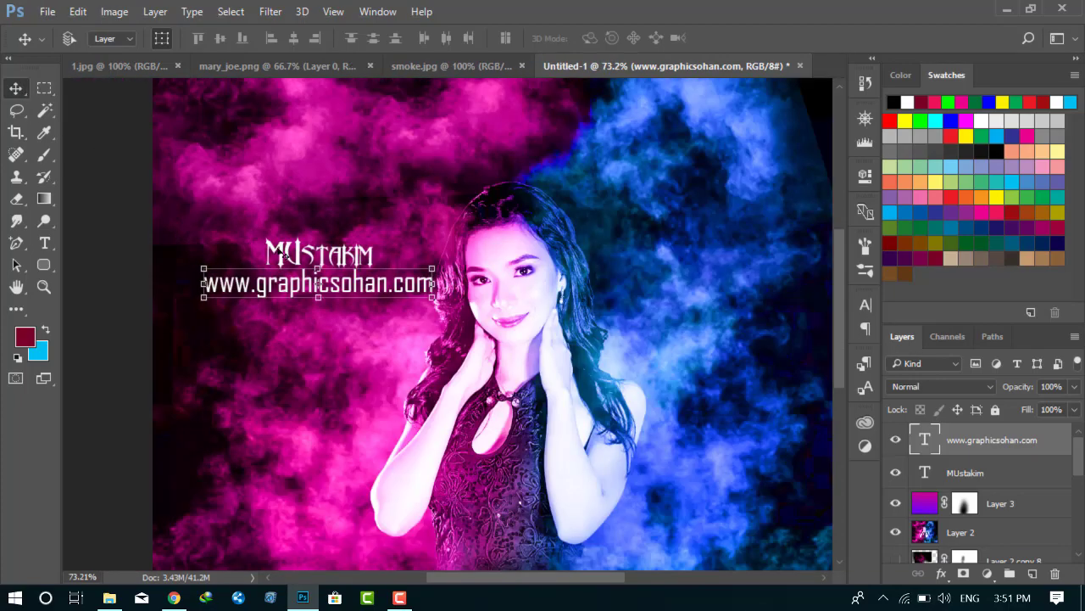
left_click(913, 471)
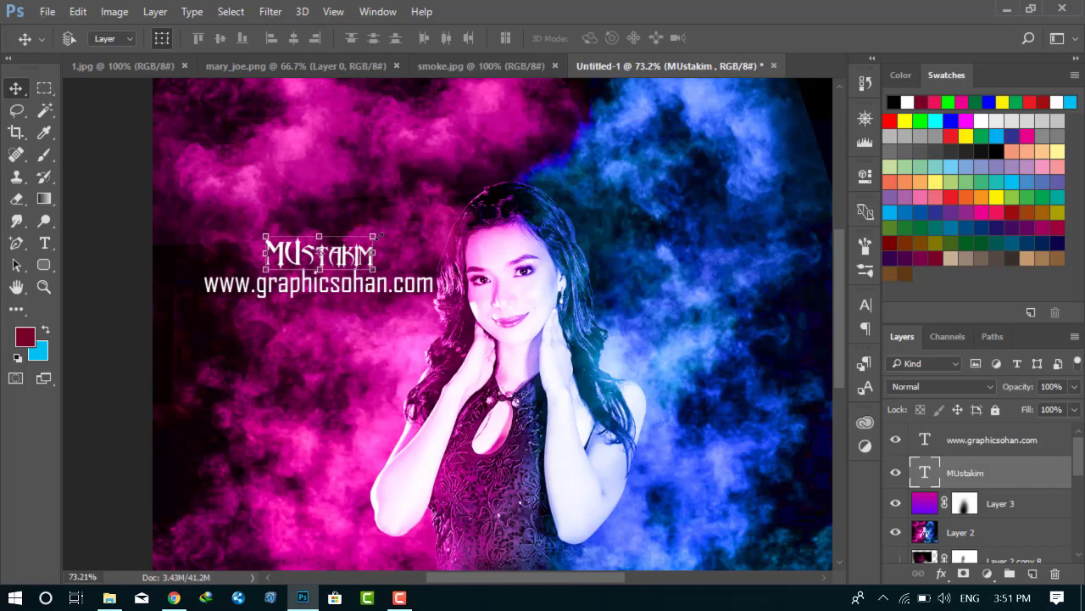
left_click_drag(379, 235, 422, 219)
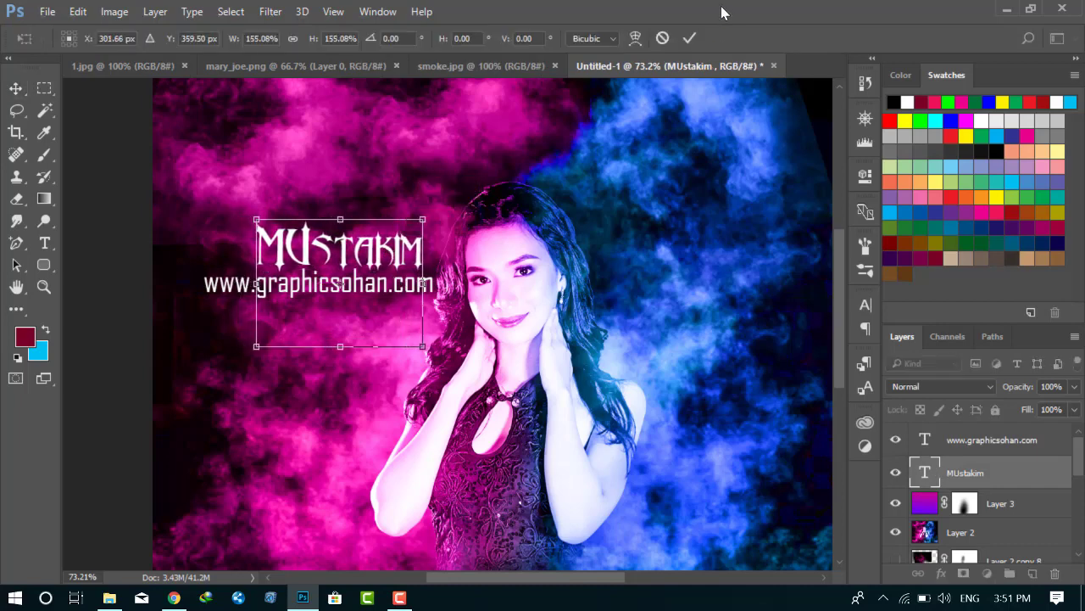
left_click(689, 38)
- Set the MUstakim title text to 11 pt in the Character panel and commit
left_click(44, 242)
left_click_drag(288, 241, 433, 248)
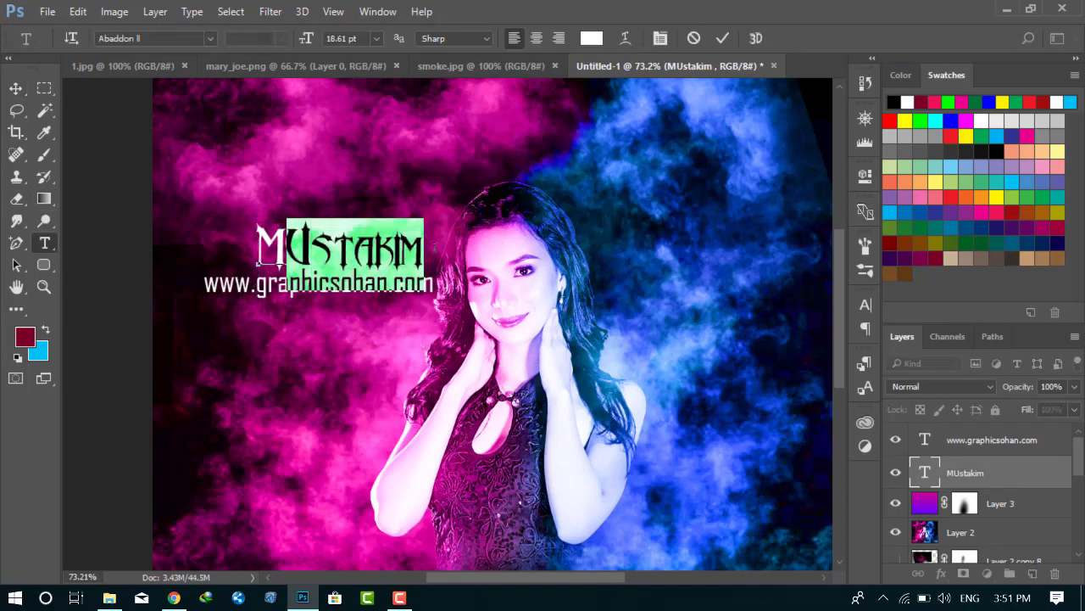
left_click(864, 304)
left_click_drag(671, 348, 633, 353)
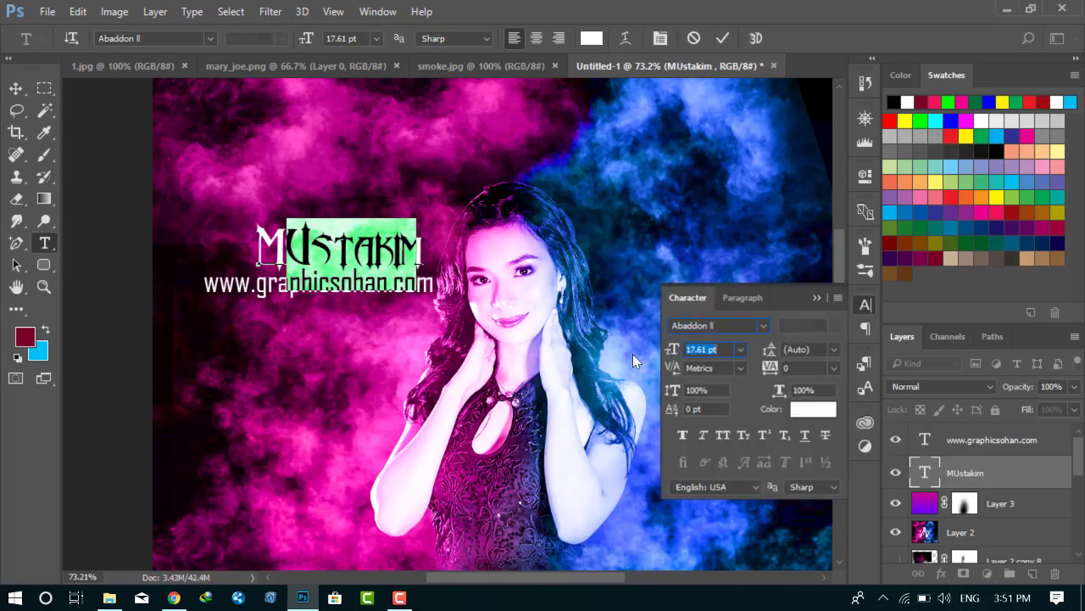
type("11")
left_click(816, 296)
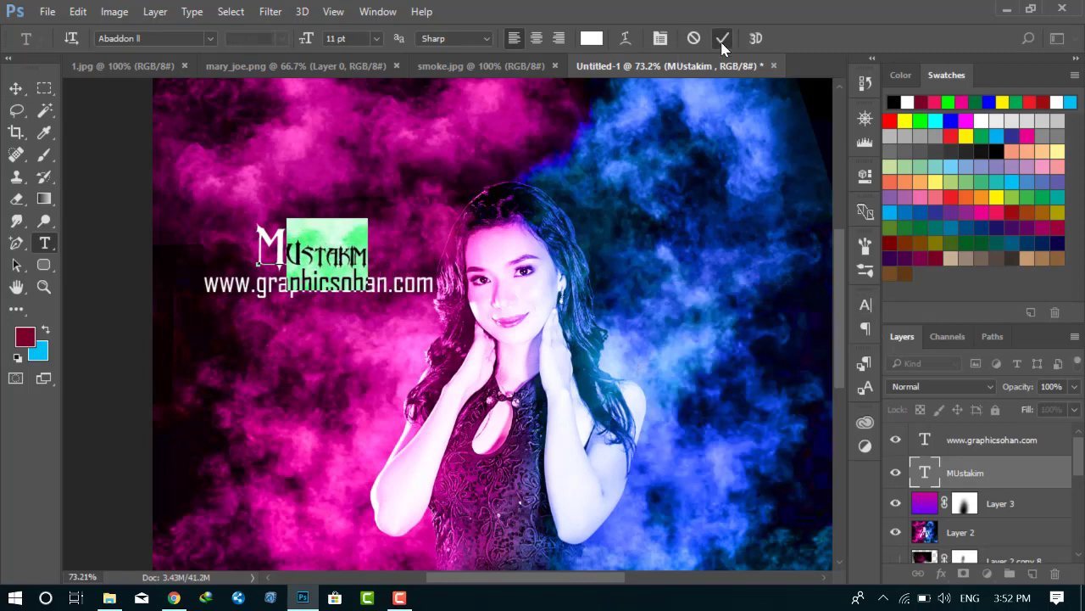
left_click(722, 38)
- Move the MUstakim title so it sits centred above the website line
left_click(15, 89)
left_click_drag(276, 239, 296, 234)
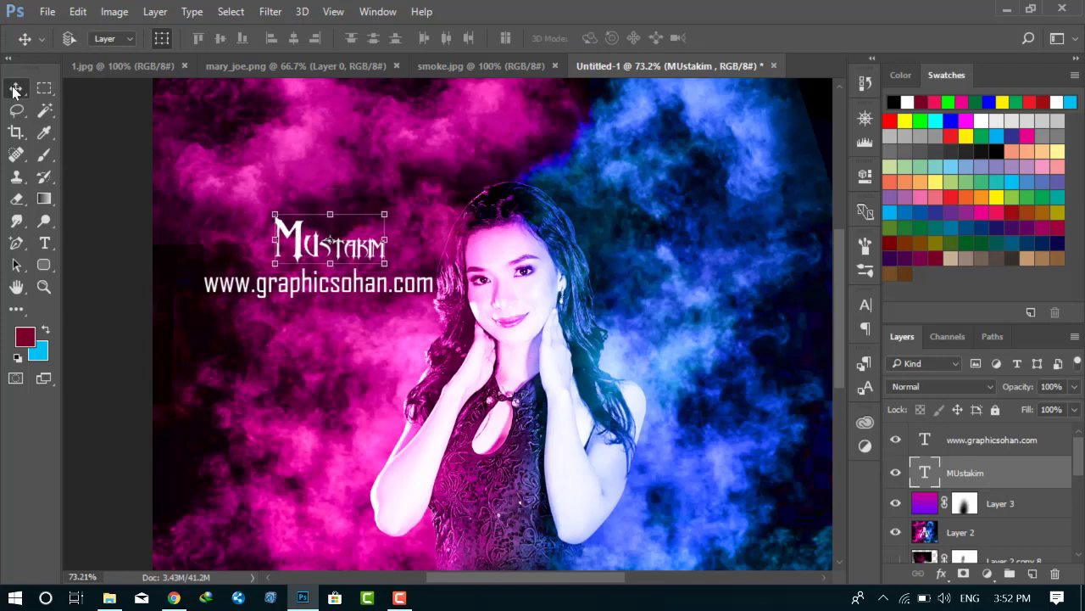
scroll(487, 416, "down", 5)
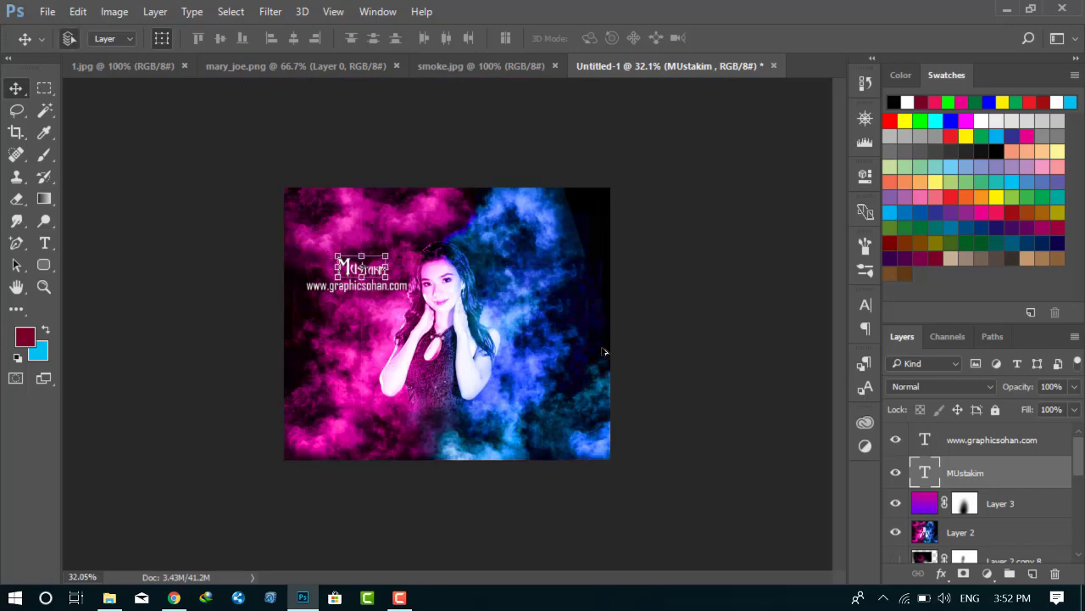
key("ctrl+alt+shift+s")
- Choose the JPEG High preset in the Save for Web dialog
left_click(814, 41)
left_click(750, 95)
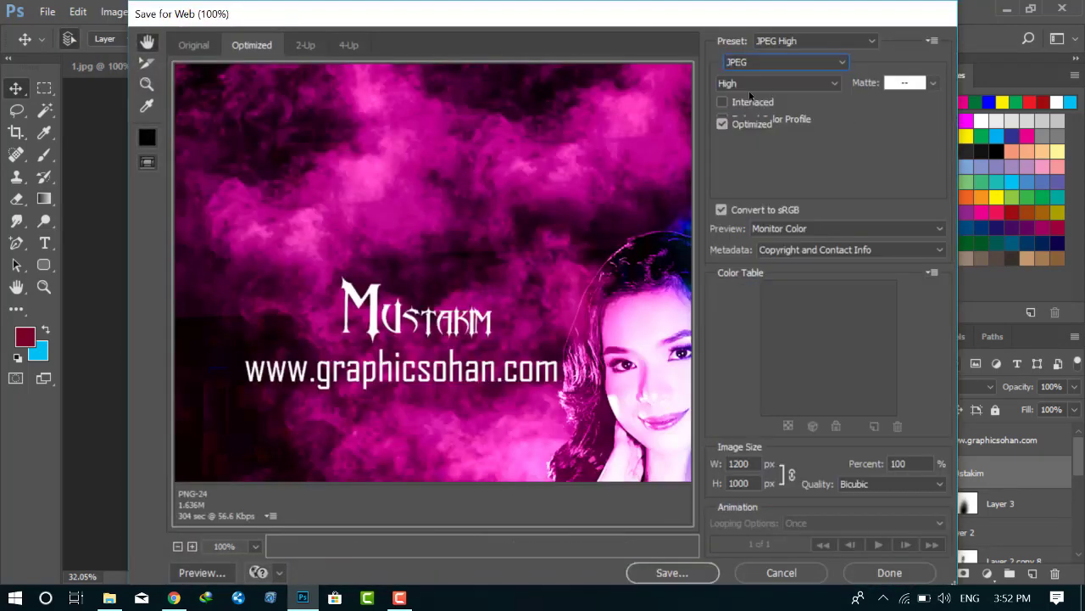
scroll(506, 243, "down", 3)
scroll(483, 229, "up", 2)
scroll(457, 212, "down", 1)
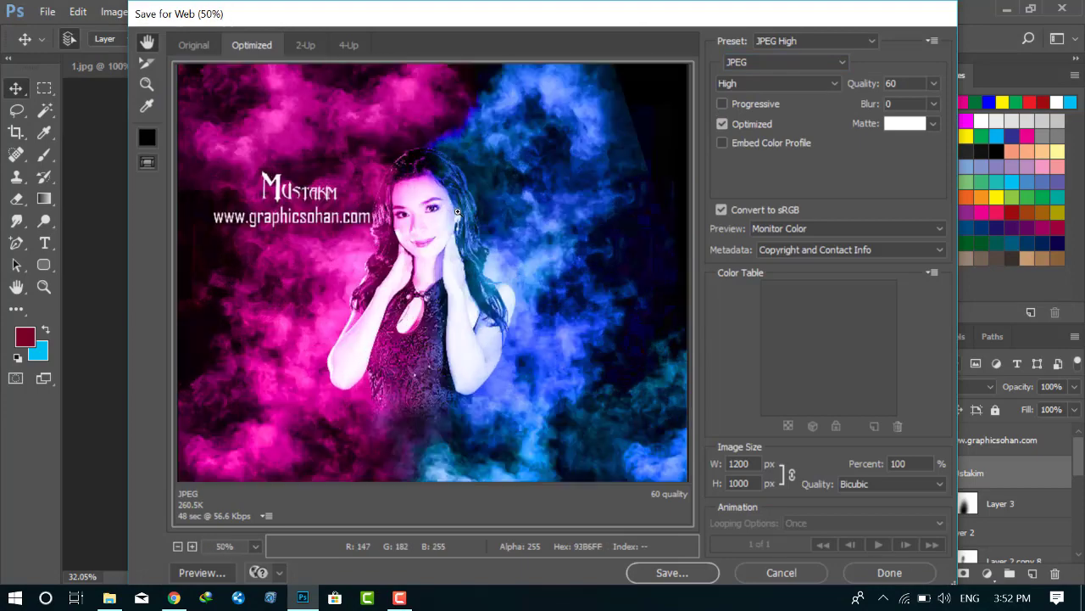
scroll(457, 212, "down", 1)
- Save the optimized JPEG to the Desktop, starting a new file name with 'P'
scroll(457, 212, "up", 2)
scroll(457, 212, "down", 1)
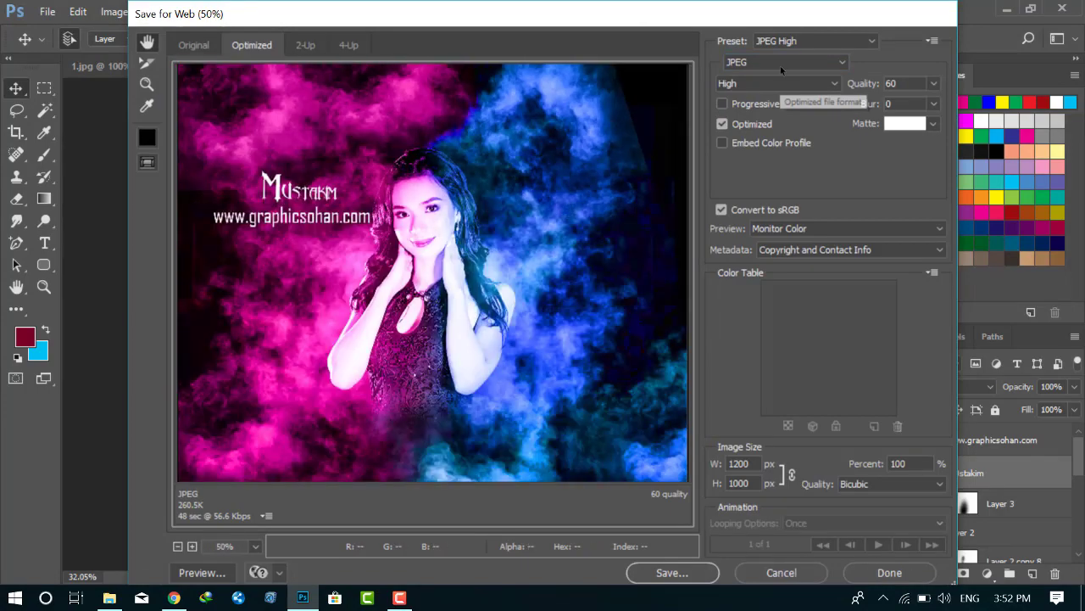
left_click(688, 573)
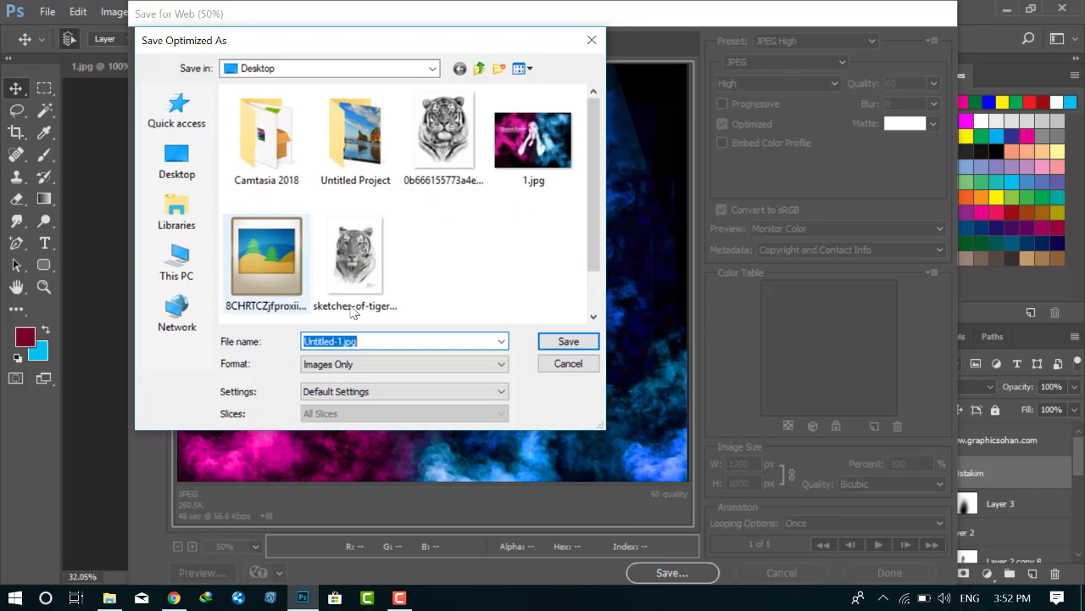
type("Photo Manupulation")
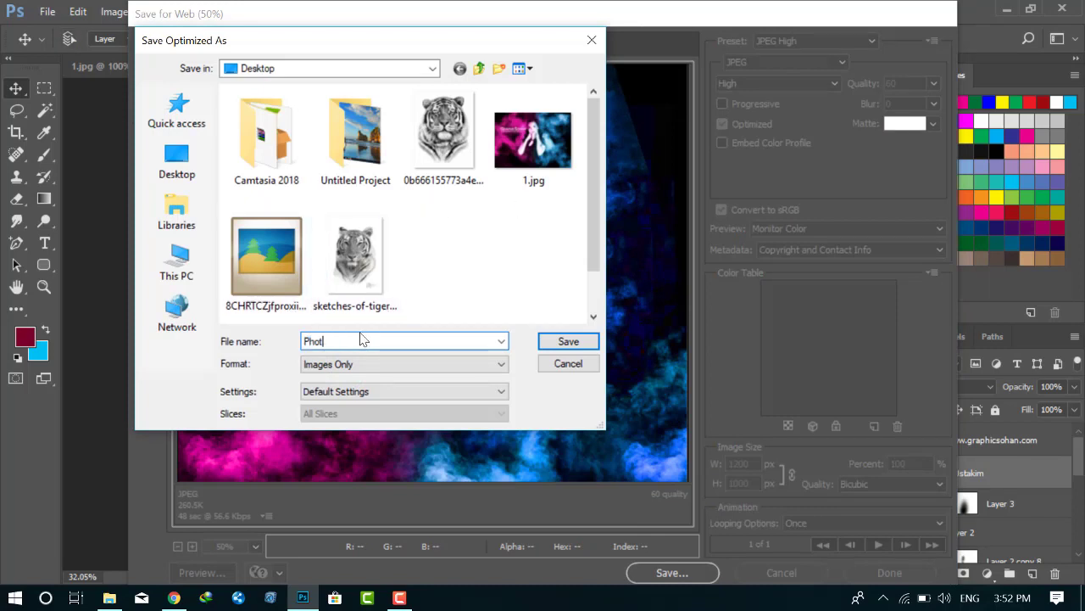